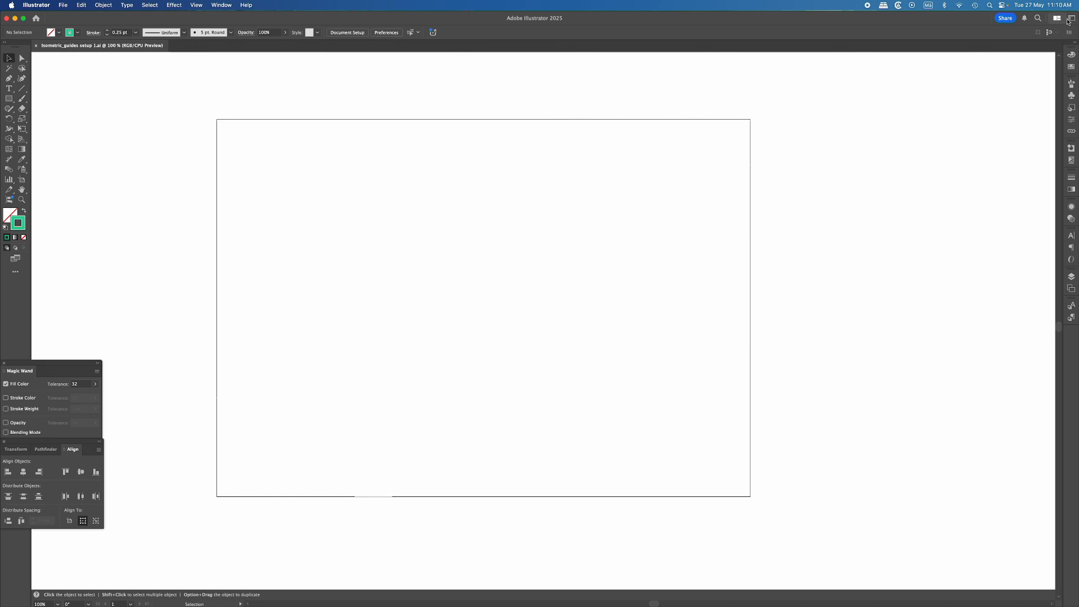
{"action": "left_click", "coordinate": [1068, 21]}
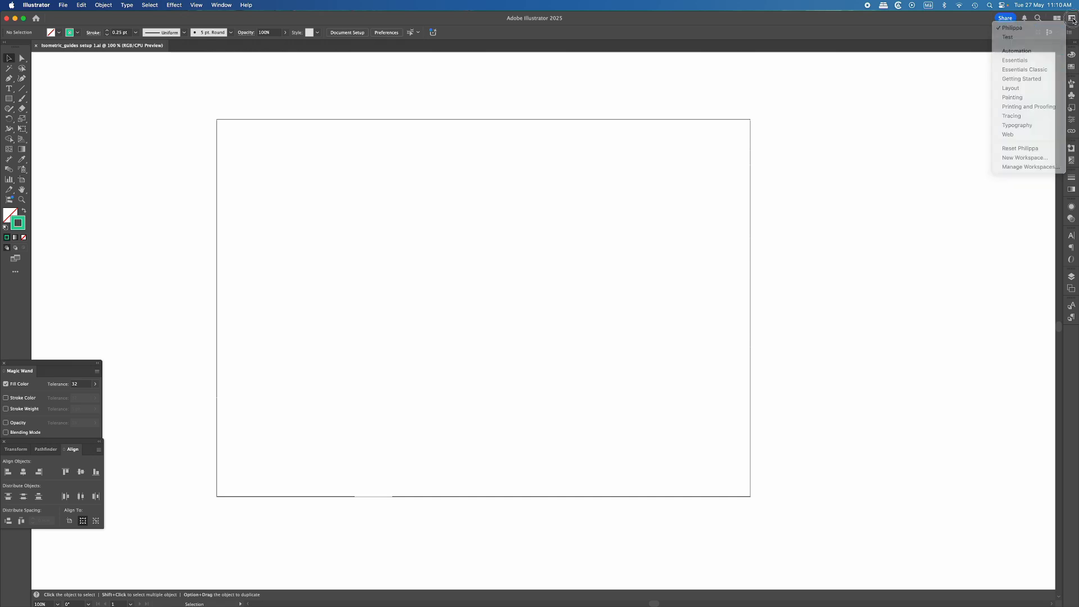
{"action": "left_click", "coordinate": [1070, 23]}
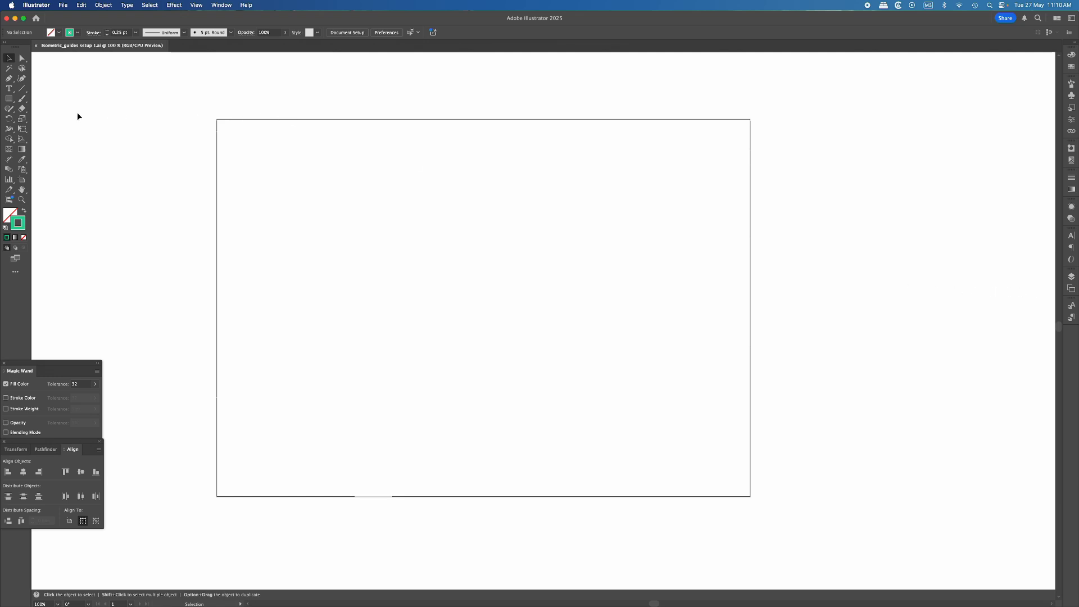
- Draw a vertical line about 497 mm long with the green stroke and snap it to the artboard's left edge
{"action": "left_click", "coordinate": [22, 89]}
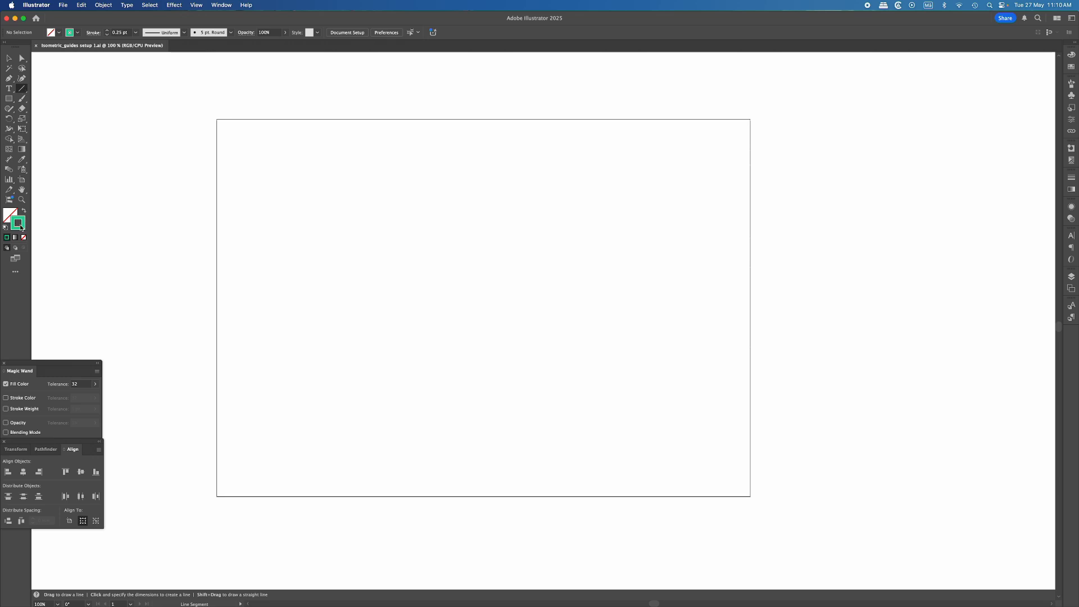
{"action": "left_click", "coordinate": [9, 216]}
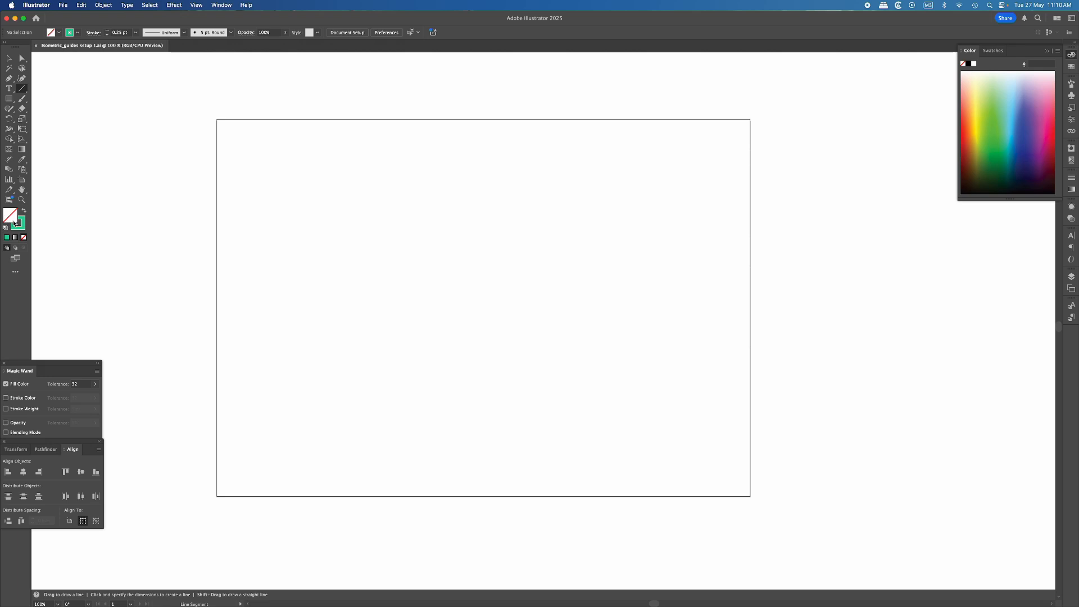
{"action": "left_click", "coordinate": [22, 226]}
{"action": "scroll", "coordinate": [346, 306], "scroll_direction": "down", "scroll_amount": 2}
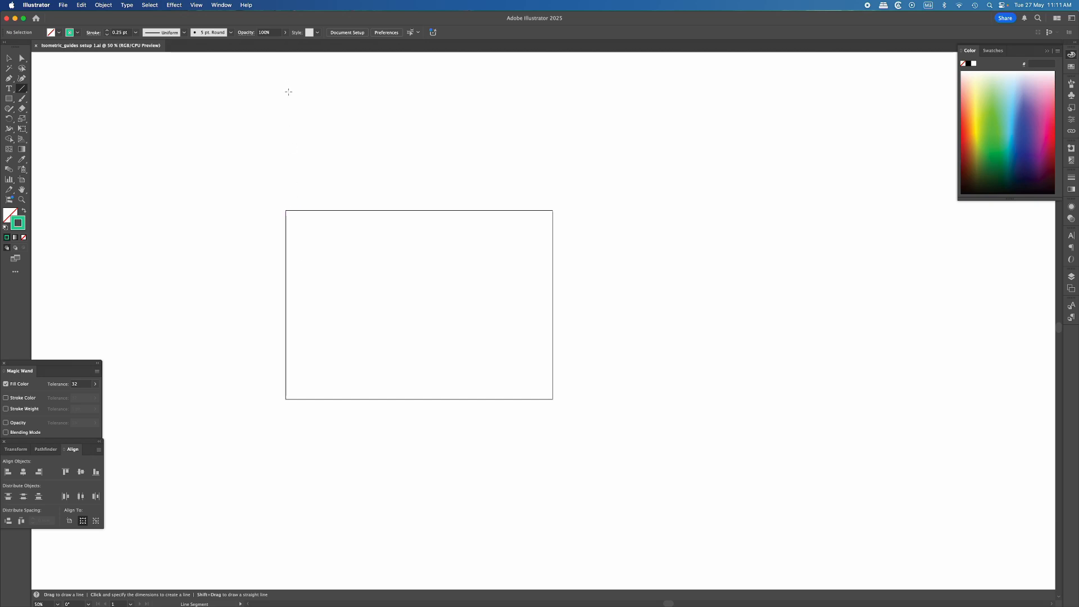
{"action": "left_click_drag", "start_coordinate": [288, 91], "coordinate": [296, 538]}
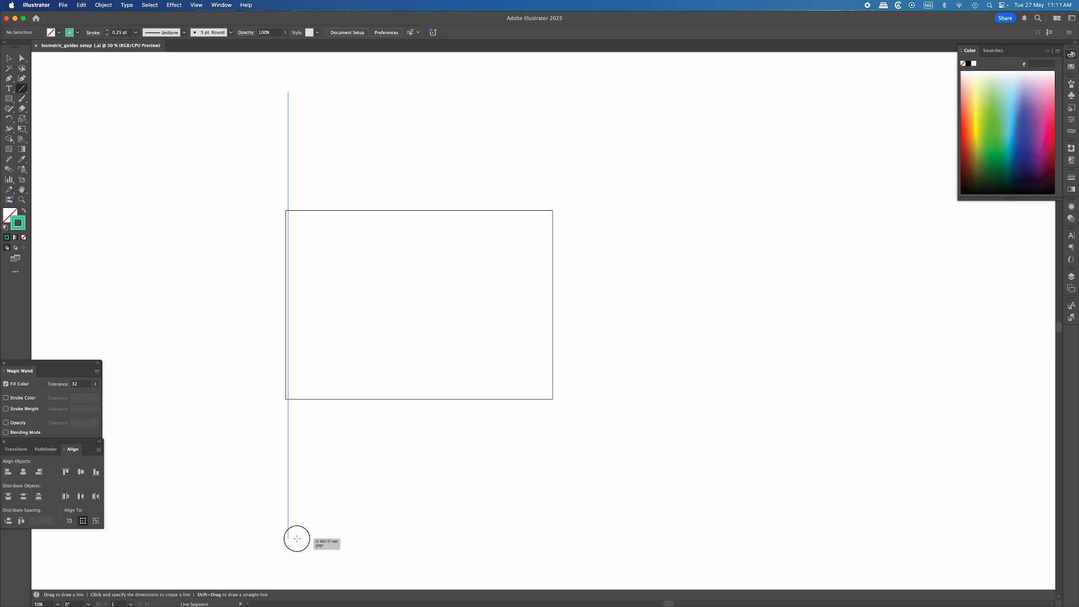
{"action": "left_click_drag", "start_coordinate": [296, 538], "coordinate": [297, 538]}
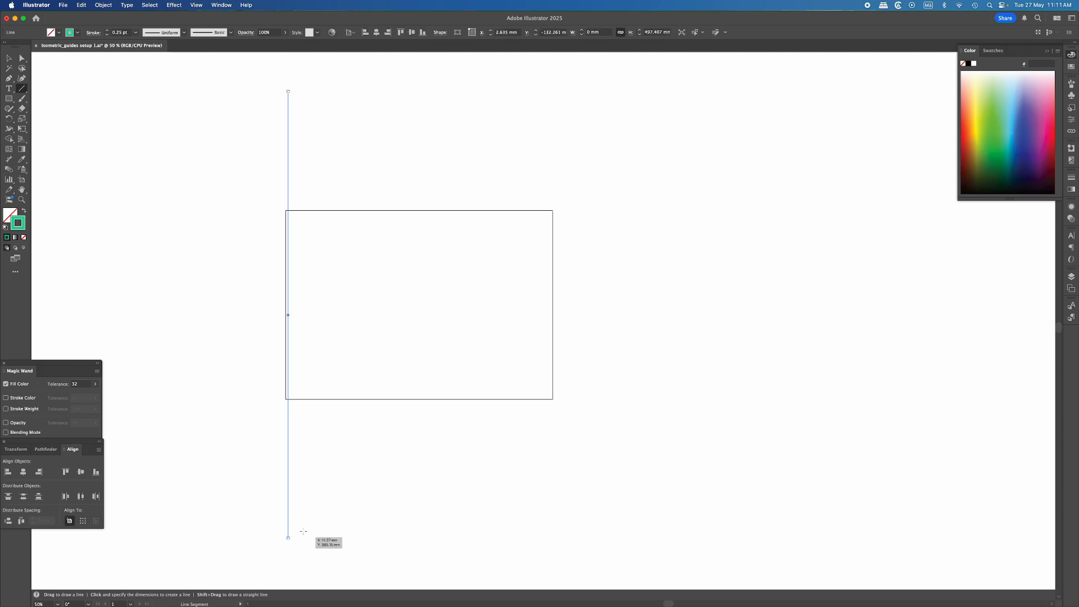
{"action": "left_click", "coordinate": [9, 58]}
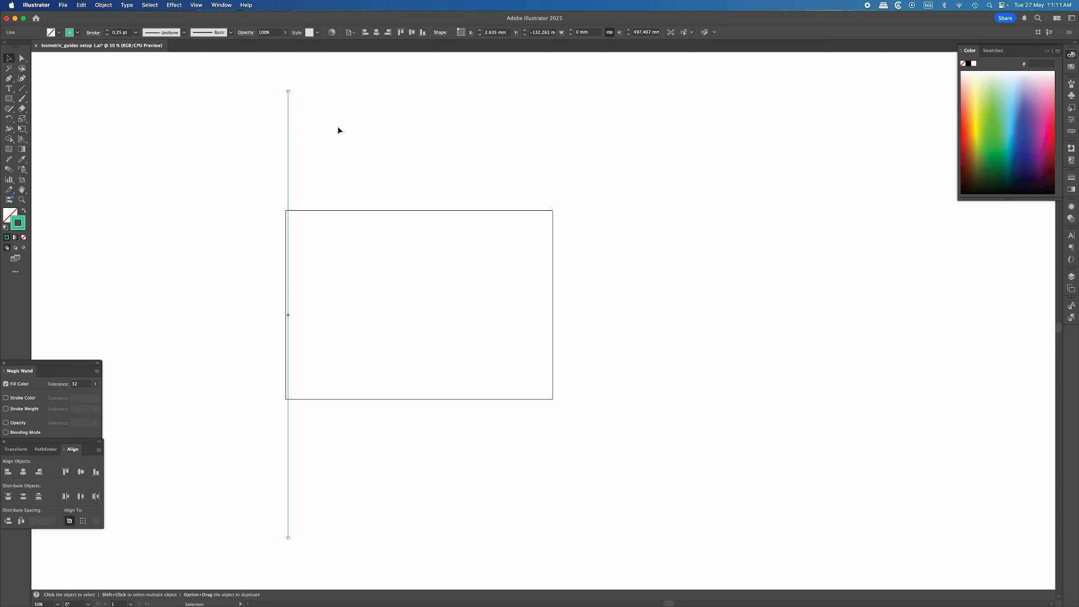
{"action": "mouse_move", "coordinate": [290, 152]}
{"action": "left_mouse_down"}
{"action": "mouse_move", "coordinate": [301, 153]}
{"action": "mouse_move", "coordinate": [287, 151]}
{"action": "left_mouse_up"}
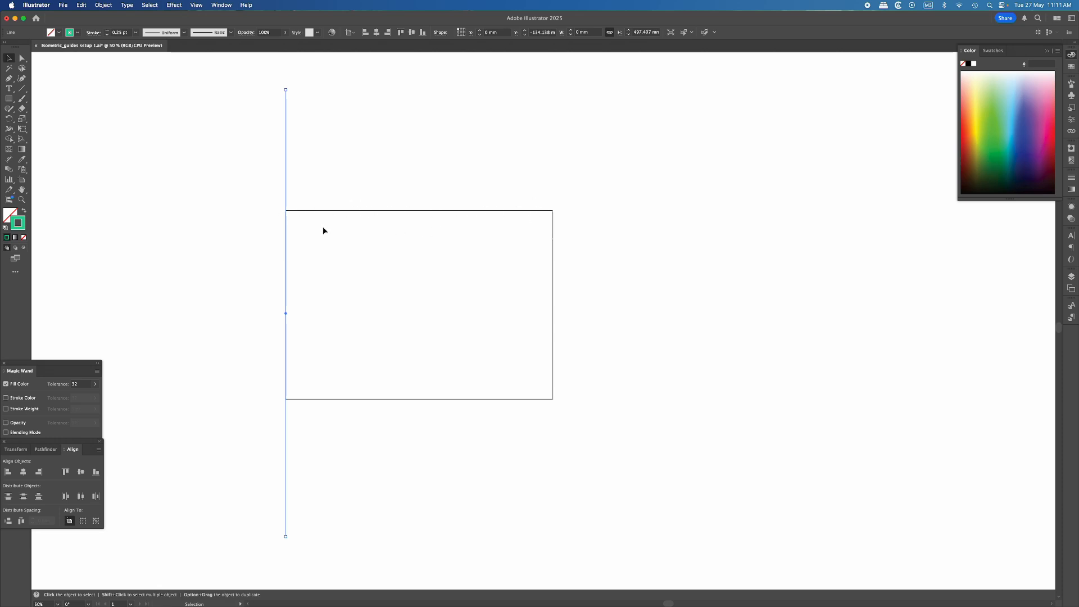
- Start a Transform effect on the vertical line and set its horizontal move to 3 mm
{"action": "left_click", "coordinate": [175, 7]}
{"action": "mouse_move", "coordinate": [192, 93]}
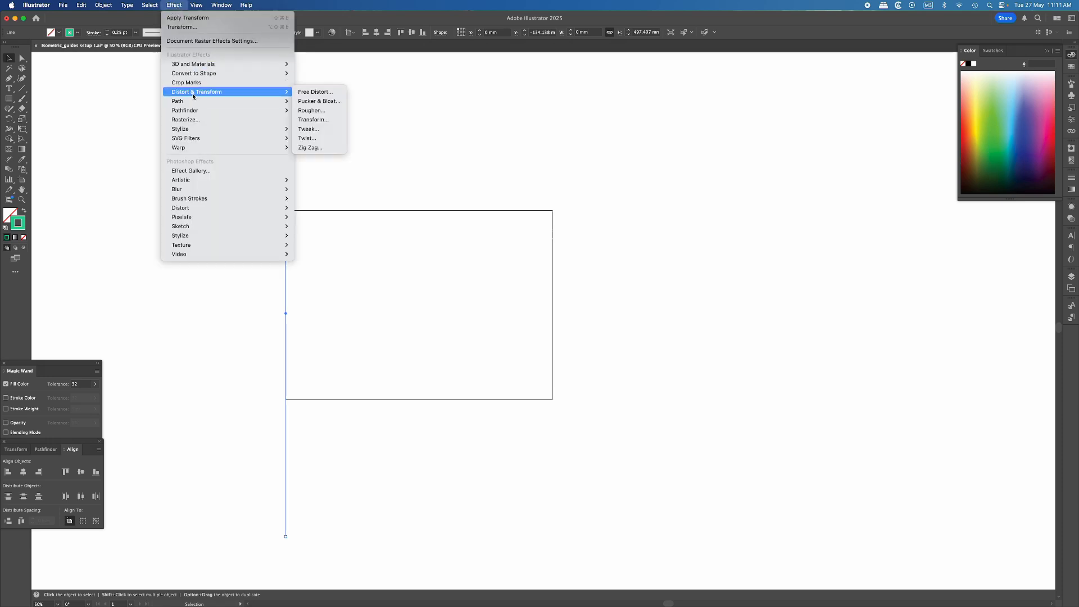
{"action": "left_click", "coordinate": [333, 121]}
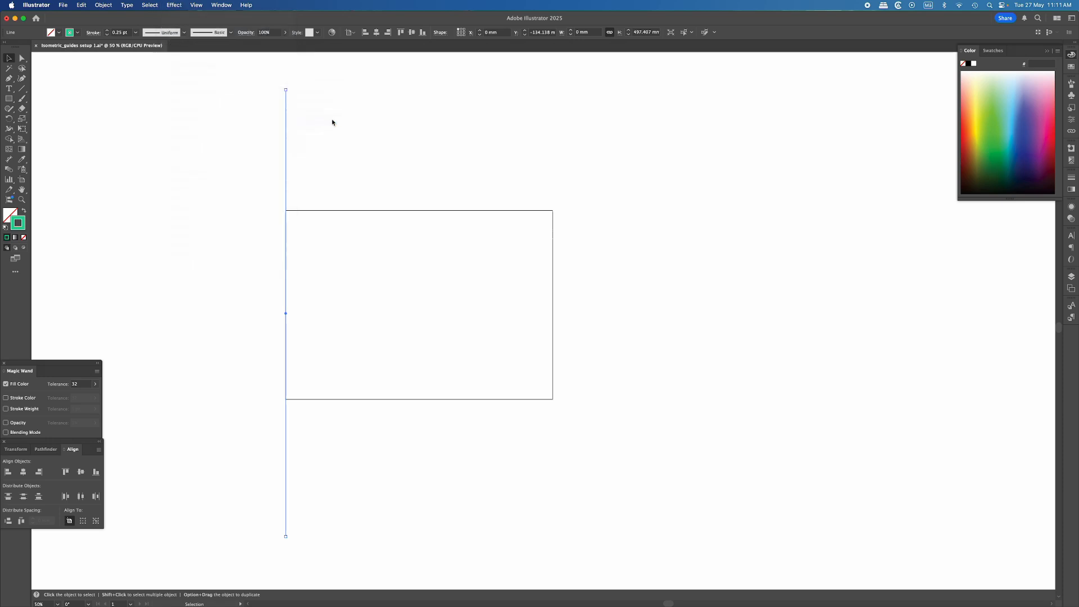
{"action": "left_click_drag", "start_coordinate": [591, 126], "coordinate": [382, 121]}
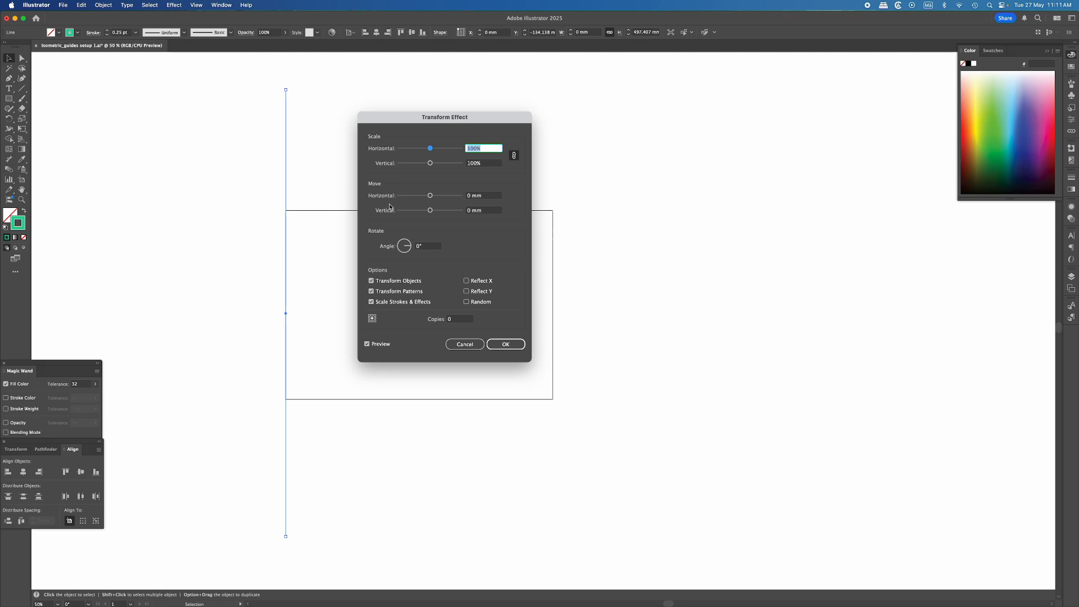
{"action": "left_click", "coordinate": [472, 196]}
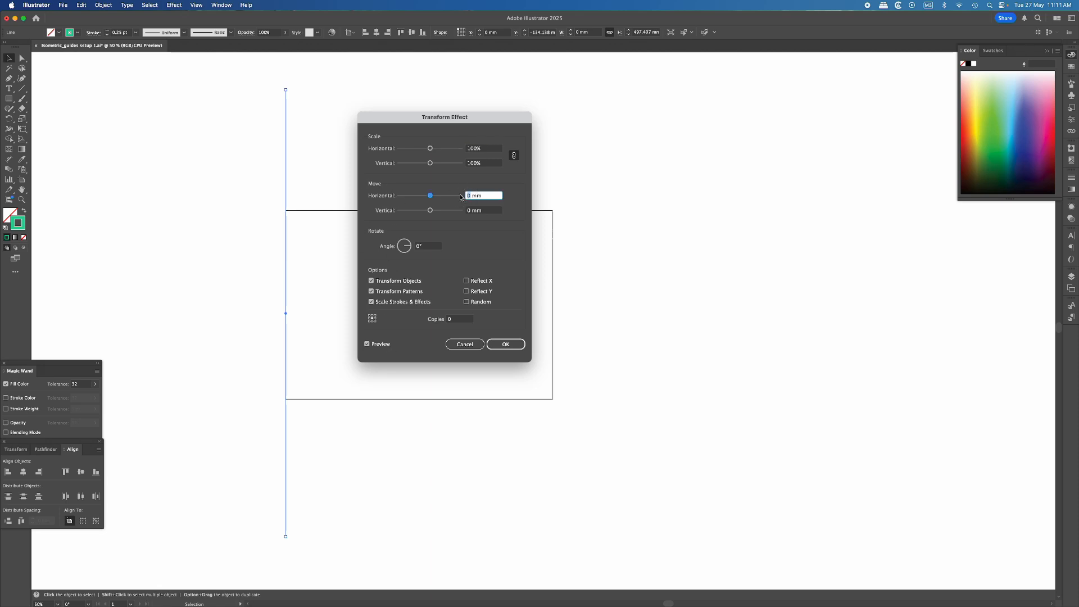
{"action": "type", "text": "5"}
{"action": "left_click", "coordinate": [473, 213]}
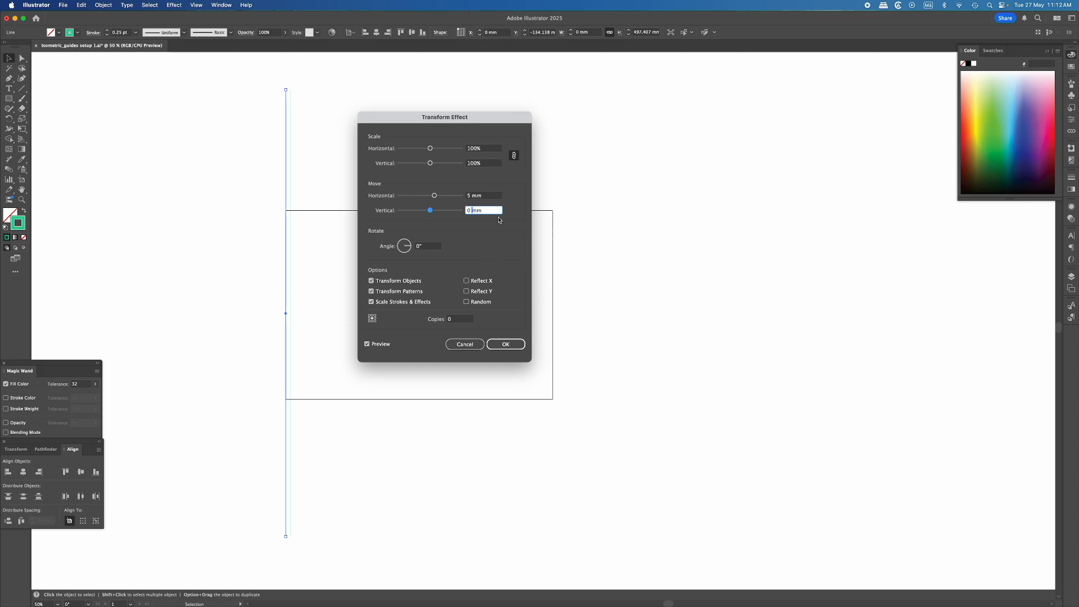
{"action": "left_click", "coordinate": [463, 196]}
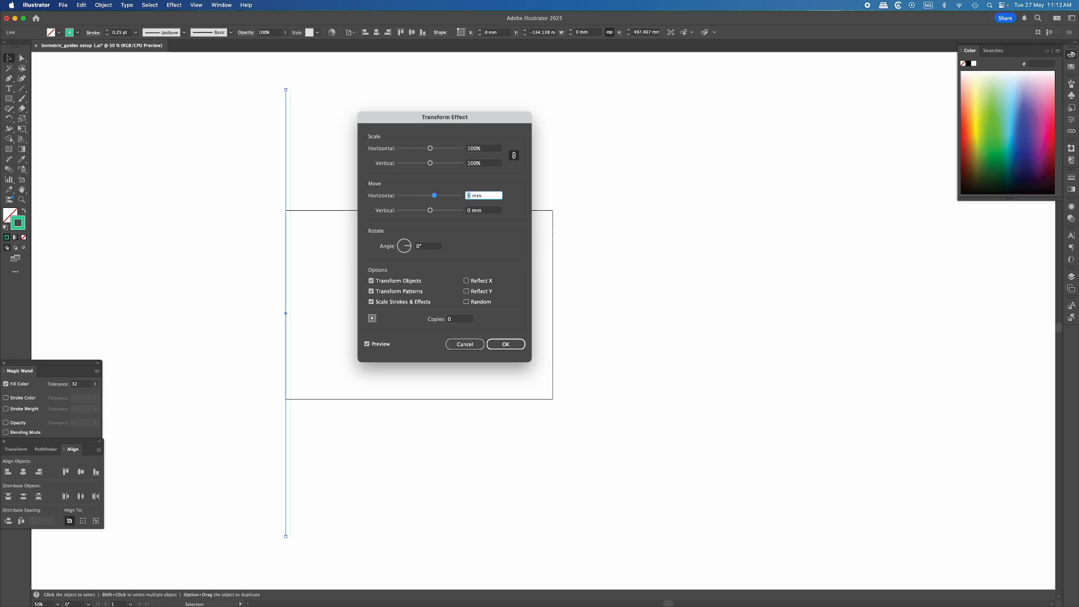
{"action": "type", "text": "3"}
{"action": "key", "text": "Tab"}
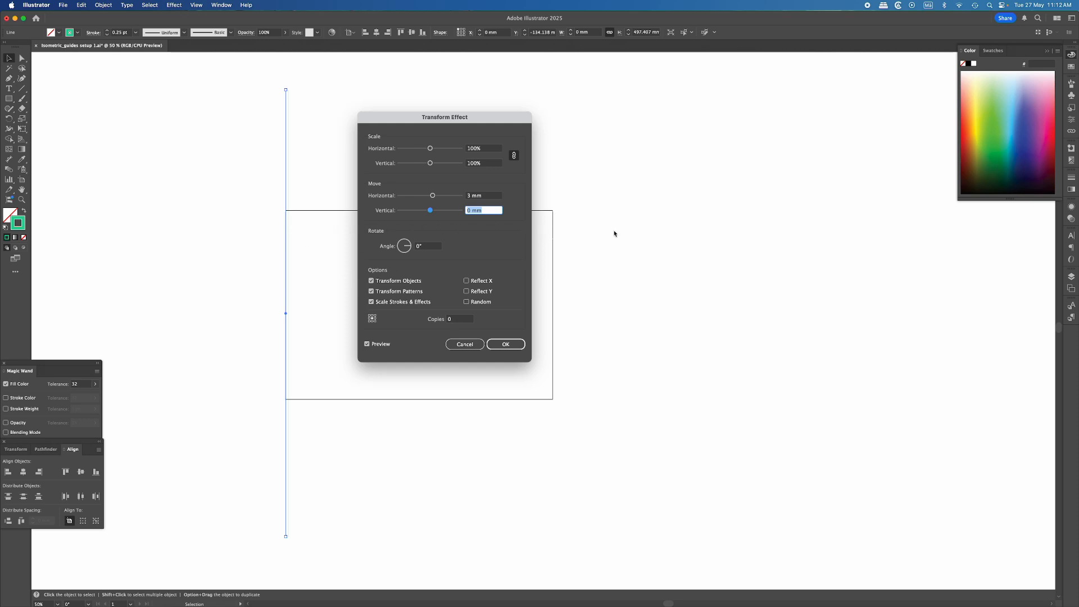
- Set the Transform effect to 134 copies and apply it to the line
{"action": "left_click", "coordinate": [444, 319]}
{"action": "key", "text": "Tab"}
{"action": "left_click", "coordinate": [455, 319]}
{"action": "type", "text": "74"}
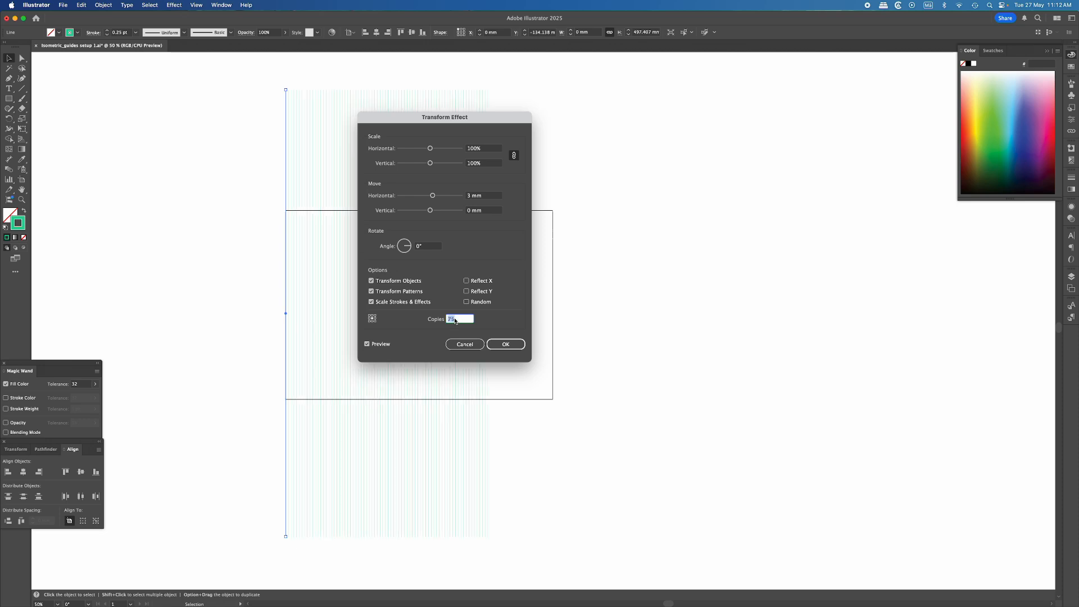
{"action": "key", "text": "Up"}
{"action": "key", "text": "Up"}
{"action": "key", "text": "Up"}
{"action": "key", "text": "Up"}
{"action": "key", "text": "Up"}
{"action": "key", "text": "Up"}
{"action": "key", "text": "Up"}
{"action": "key", "text": "Up"}
{"action": "key", "text": "Up"}
{"action": "key", "text": "Up"}
{"action": "key", "text": "Up"}
{"action": "key", "text": "Up"}
{"action": "key", "text": "Up"}
{"action": "key", "text": "Up"}
{"action": "key", "text": "Up"}
{"action": "key", "text": "Up"}
{"action": "key", "text": "Up"}
{"action": "key", "text": "Up"}
{"action": "key", "text": "Up"}
{"action": "key", "text": "Up"}
{"action": "key", "text": "Up"}
{"action": "key", "text": "Up"}
{"action": "key", "text": "Up"}
{"action": "key", "text": "Up"}
{"action": "key", "text": "Up"}
{"action": "key", "text": "Up"}
{"action": "key", "text": "Up"}
{"action": "key", "text": "Up"}
{"action": "key", "text": "Up"}
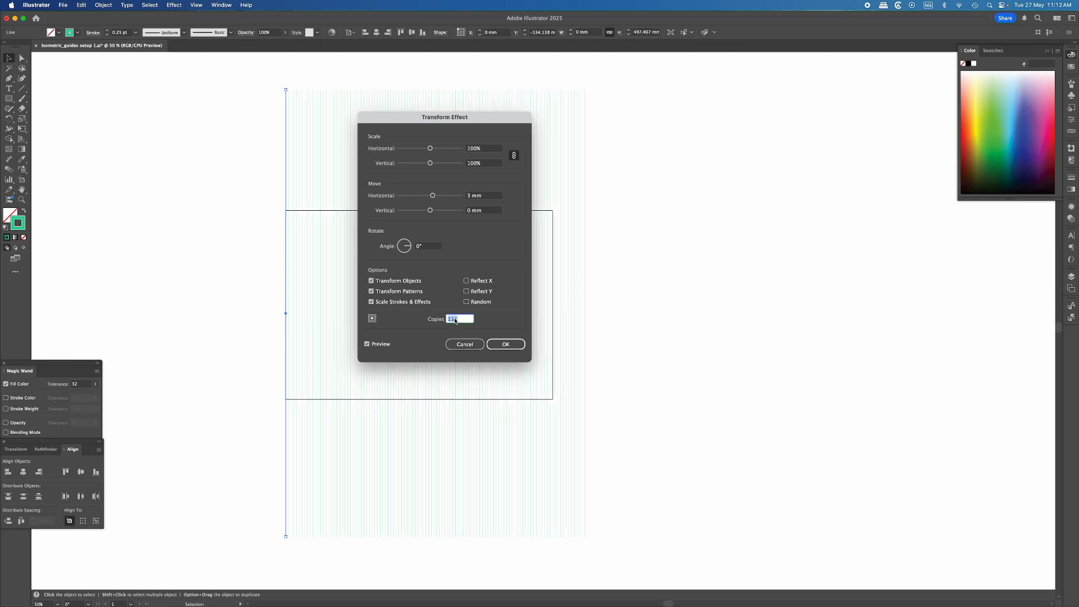
{"action": "key", "text": "Up"}
{"action": "key", "text": "Up"}
{"action": "key", "text": "Up"}
{"action": "key", "text": "Up"}
{"action": "key", "text": "Up"}
{"action": "key", "text": "Up"}
{"action": "key", "text": "Up"}
{"action": "key", "text": "Up"}
{"action": "key", "text": "Up"}
{"action": "key", "text": "Up"}
{"action": "key", "text": "Up"}
{"action": "key", "text": "Up"}
{"action": "key", "text": "Up"}
{"action": "key", "text": "Up"}
{"action": "key", "text": "Up"}
{"action": "key", "text": "Up"}
{"action": "key", "text": "Up"}
{"action": "key", "text": "Up"}
{"action": "key", "text": "Up"}
{"action": "key", "text": "Up"}
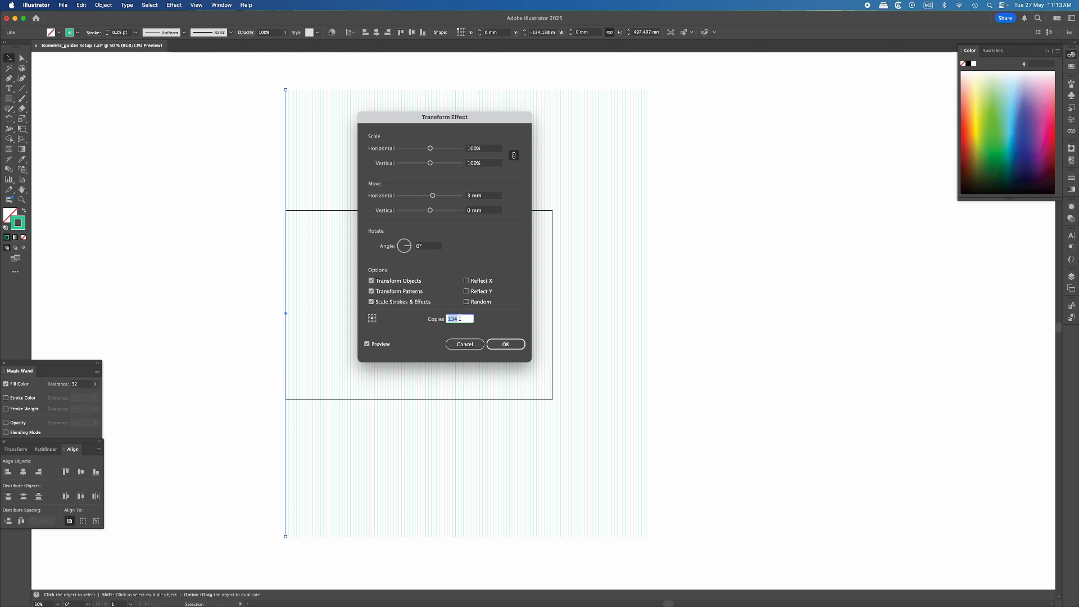
{"action": "left_click", "coordinate": [508, 346]}
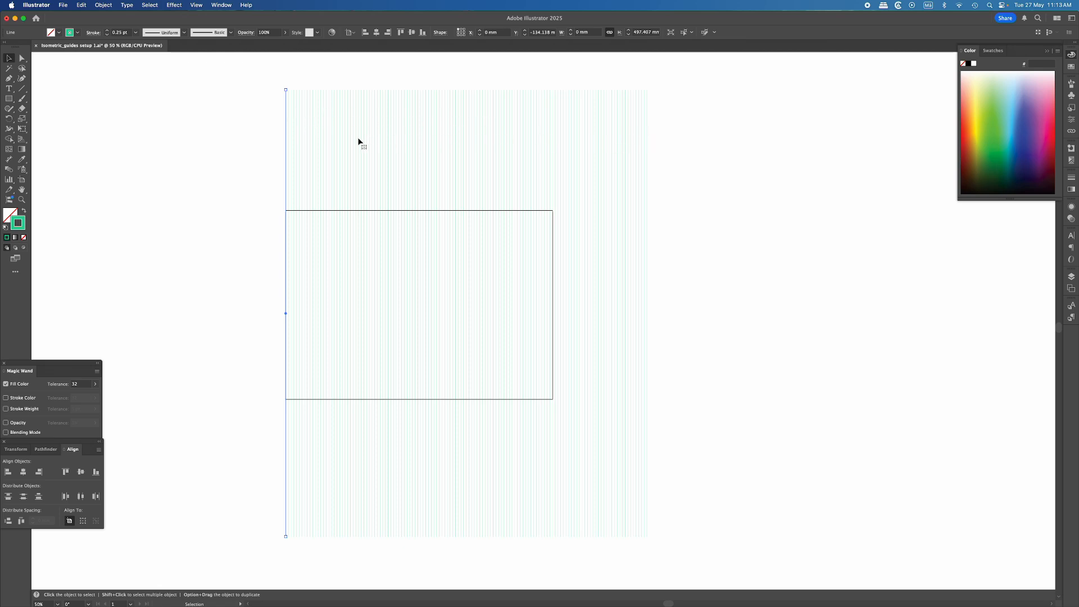
- Expand the appearance of the repeated lines into real paths and save the document
{"action": "left_click", "coordinate": [102, 6]}
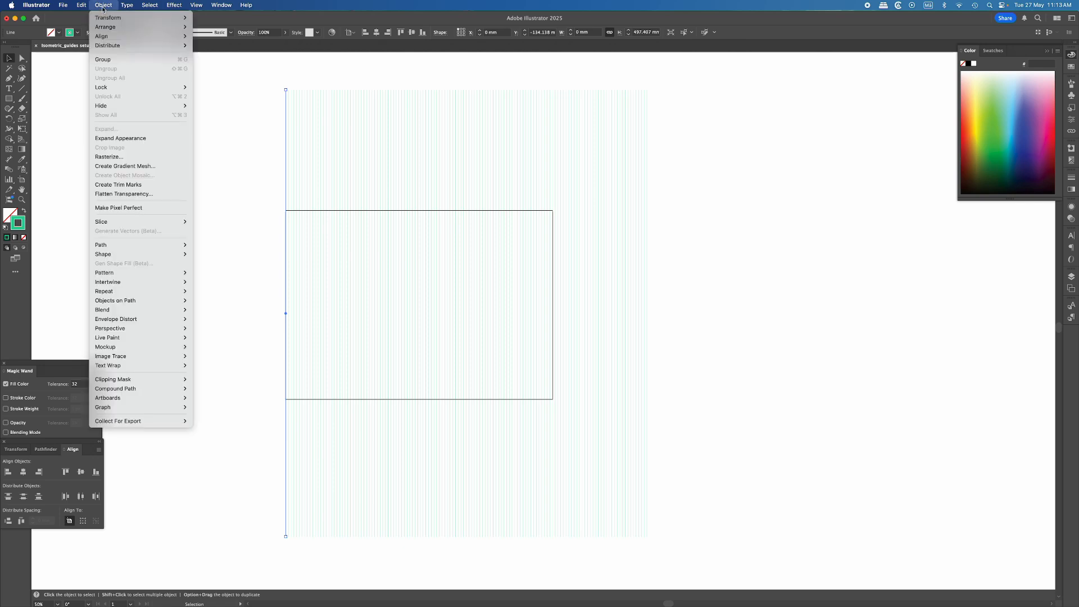
{"action": "left_click", "coordinate": [117, 138]}
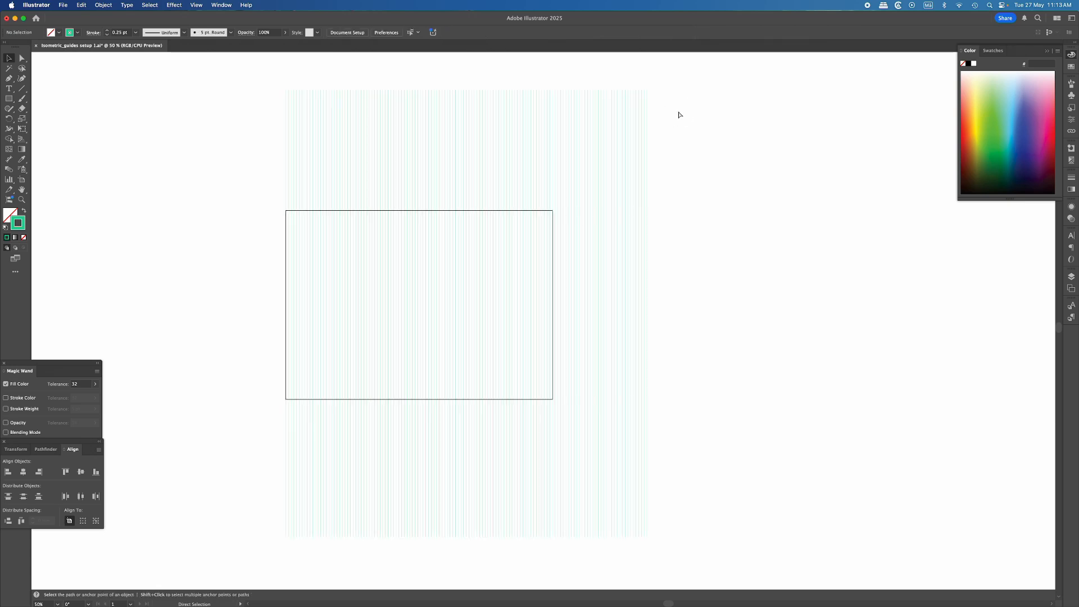
{"action": "key", "text": "super+s"}
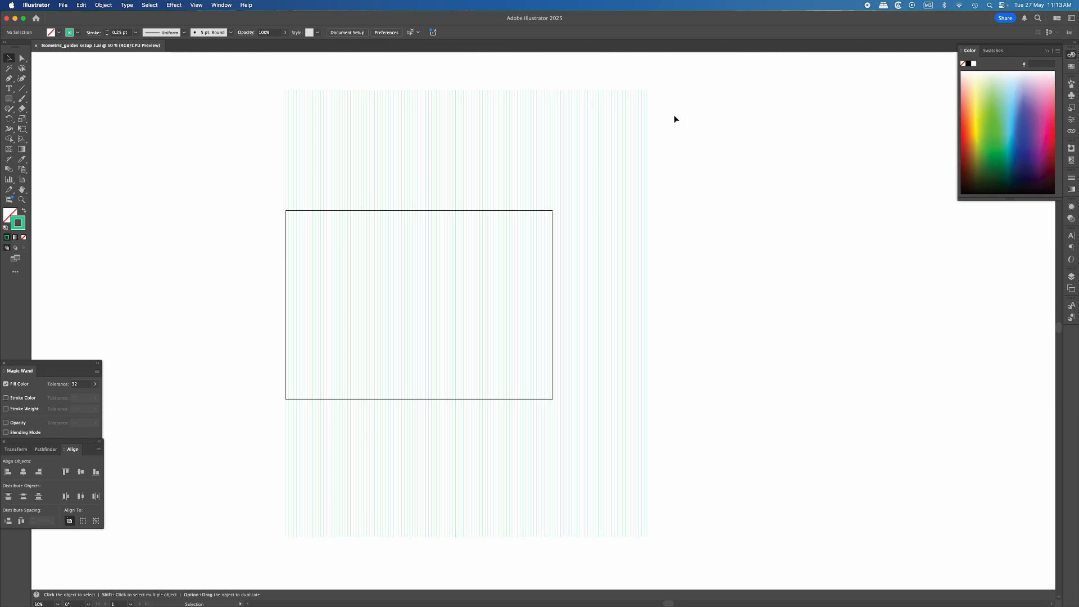
- Centre the group of vertical lines on the artboard both vertically and horizontally, and deselect it
{"action": "left_click", "coordinate": [643, 126]}
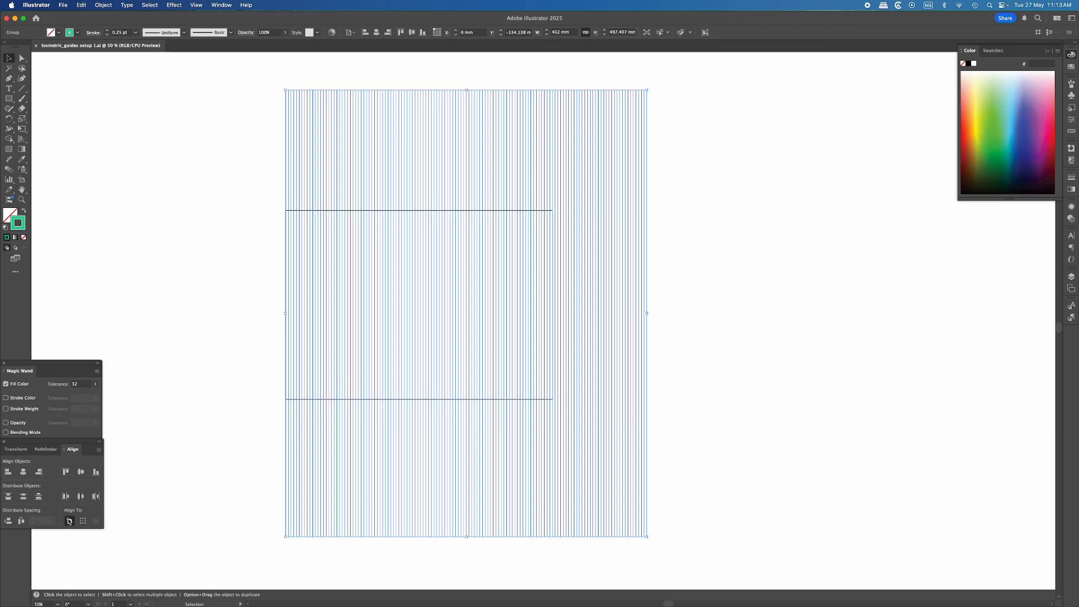
{"action": "left_click", "coordinate": [81, 474]}
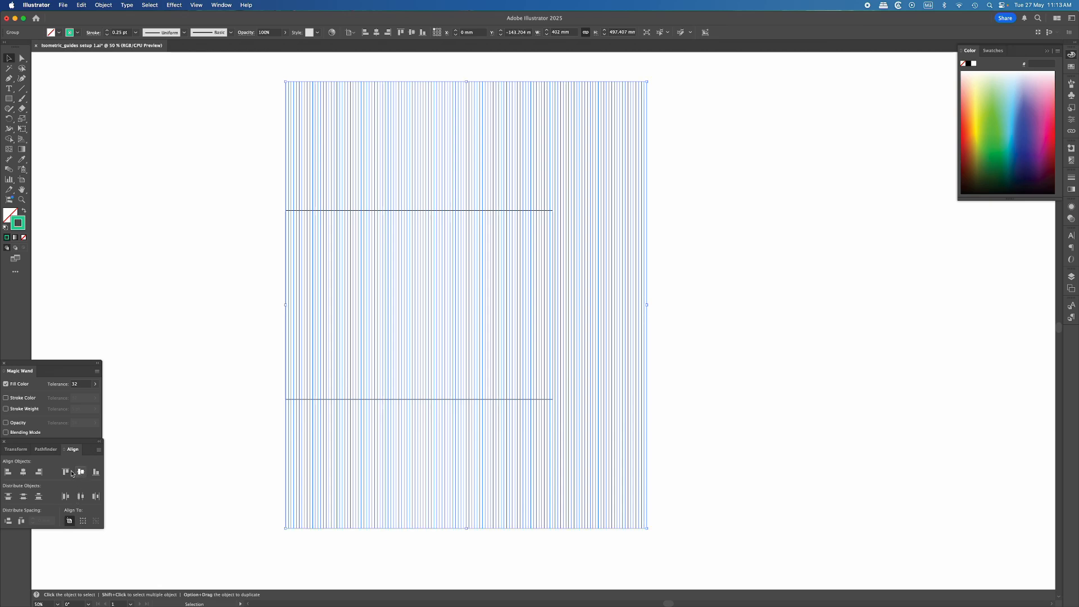
{"action": "left_click", "coordinate": [24, 474]}
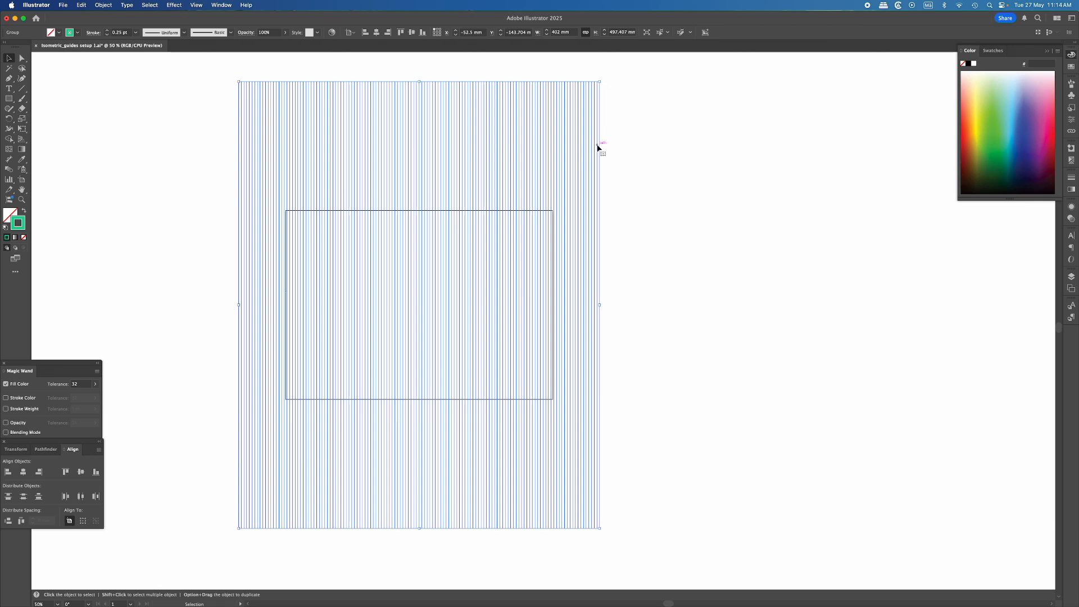
{"action": "key", "text": "a"}
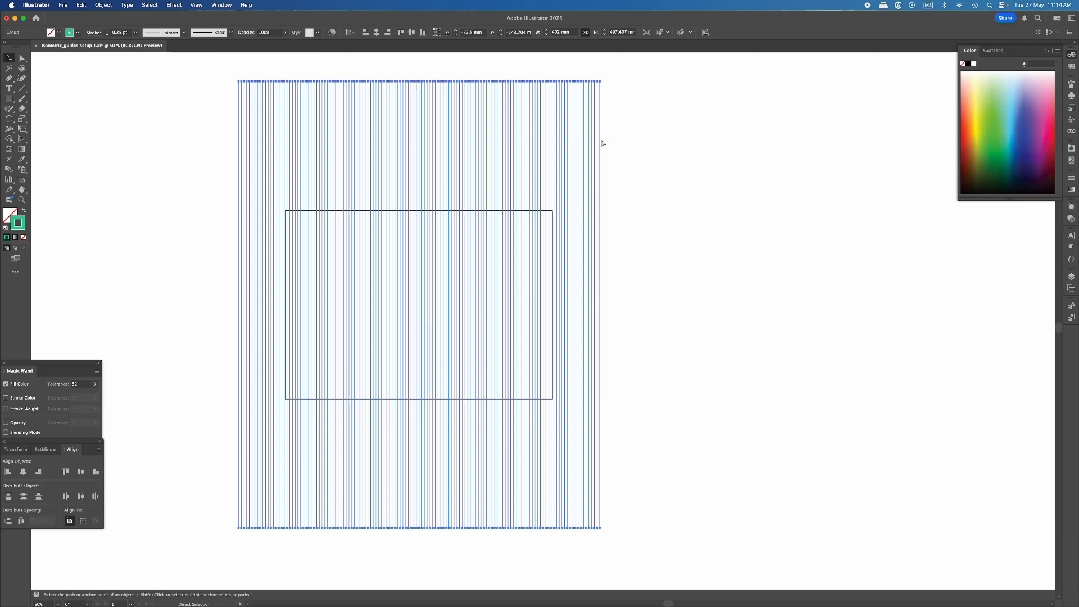
{"action": "key", "text": "v"}
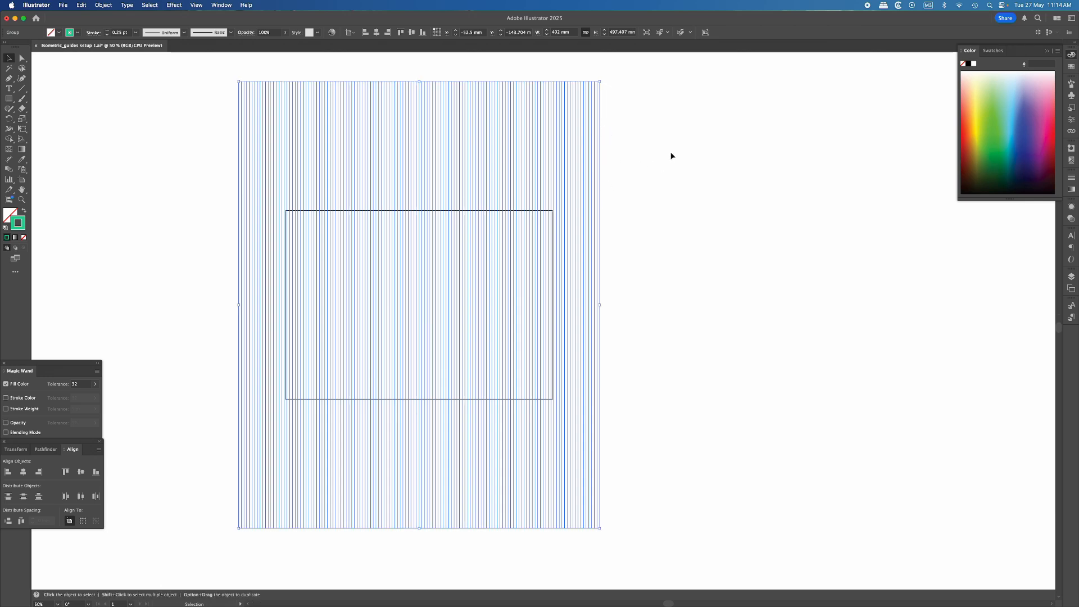
{"action": "left_click", "coordinate": [671, 155]}
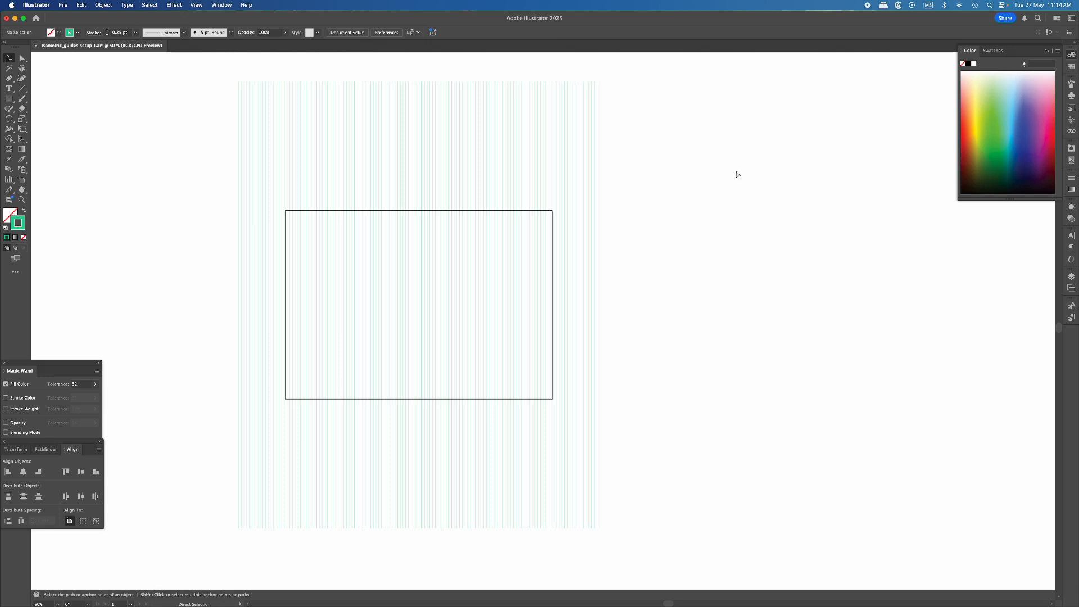
- Select all the vertical lines and change their stroke colour to a bright pink, about #F456BC
{"action": "key", "text": "super+a"}
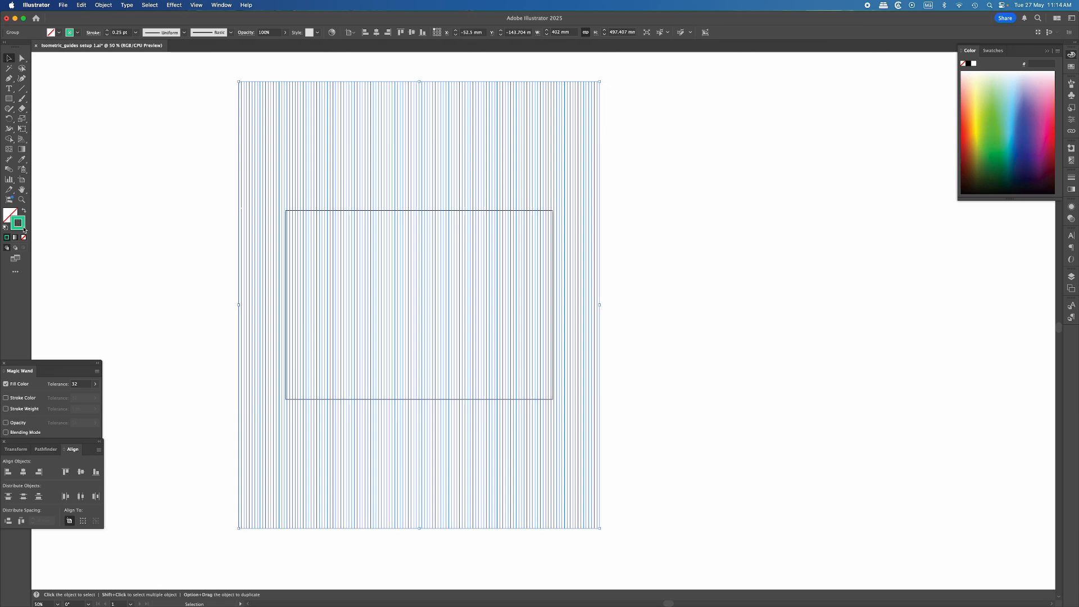
{"action": "double_click", "coordinate": [22, 228]}
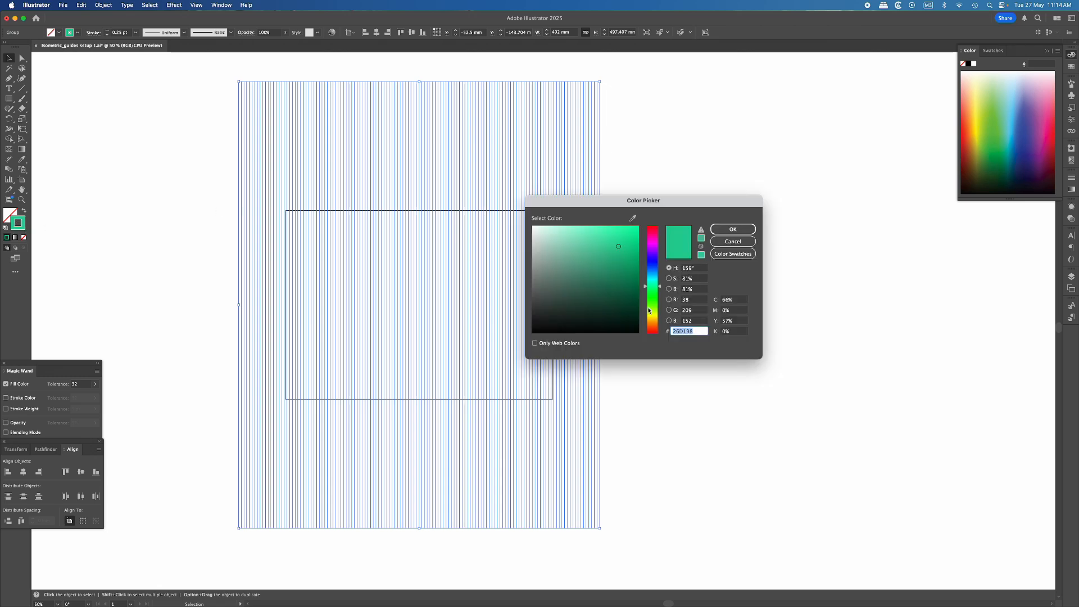
{"action": "type", "text": "FF61C7"}
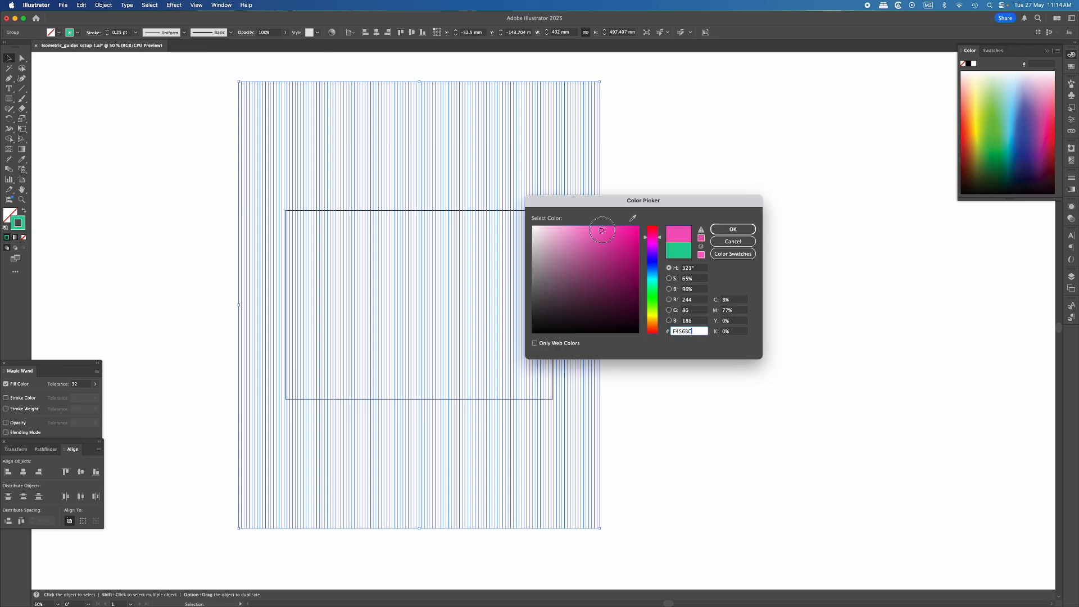
{"action": "left_click", "coordinate": [729, 228]}
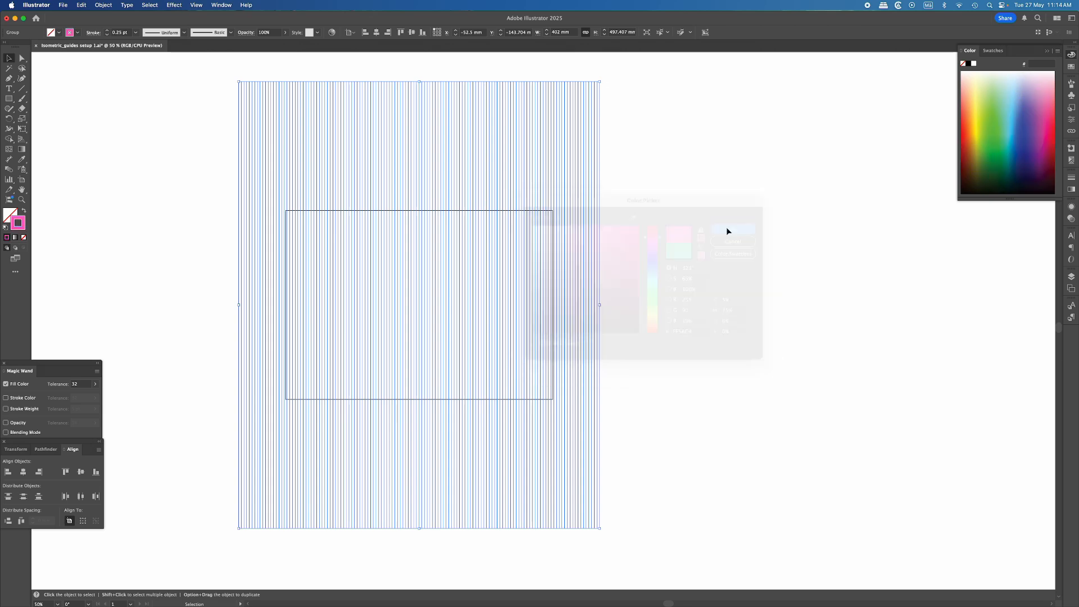
{"action": "key", "text": "super+equal"}
{"action": "key", "text": "super+equal"}
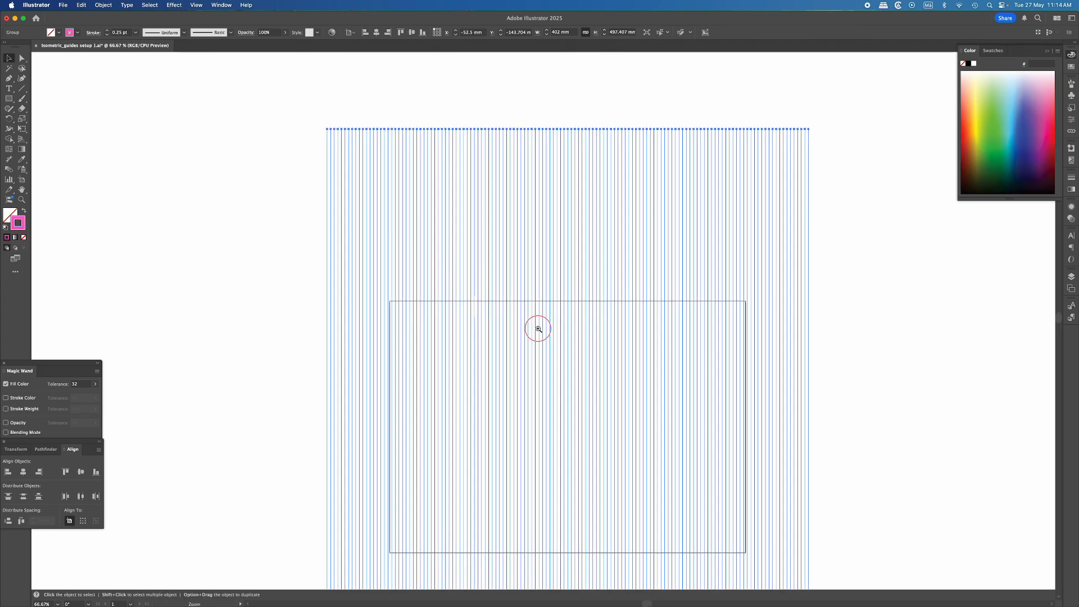
{"action": "left_click_drag", "start_coordinate": [415, 252], "coordinate": [379, 292]}
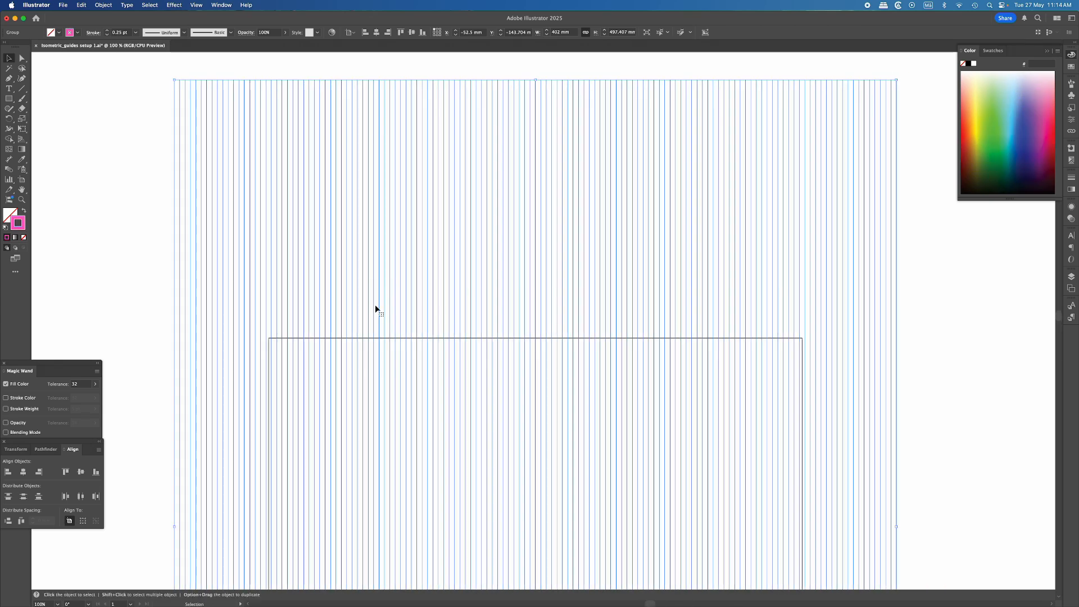
- Select the group of pink vertical lines and rotate it by 60°
{"action": "left_click", "coordinate": [118, 244]}
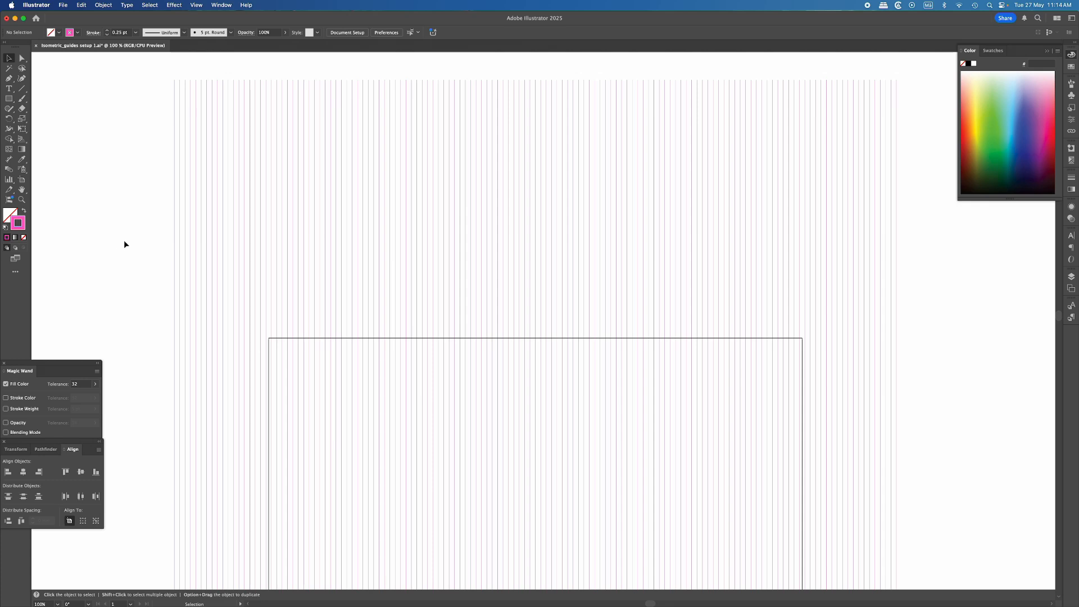
{"action": "left_click", "coordinate": [181, 256]}
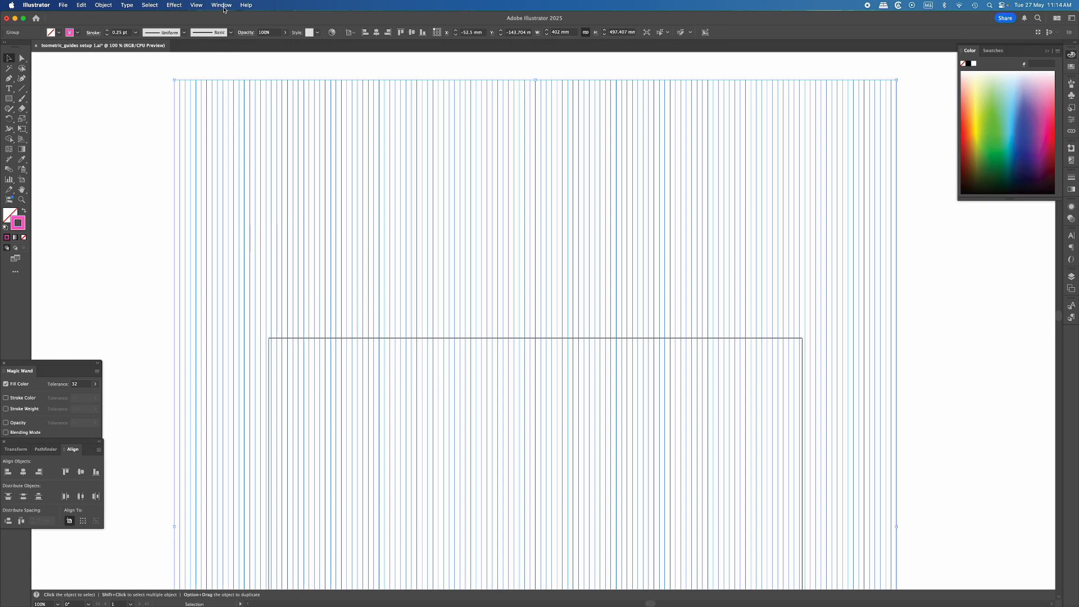
{"action": "left_click", "coordinate": [179, 5]}
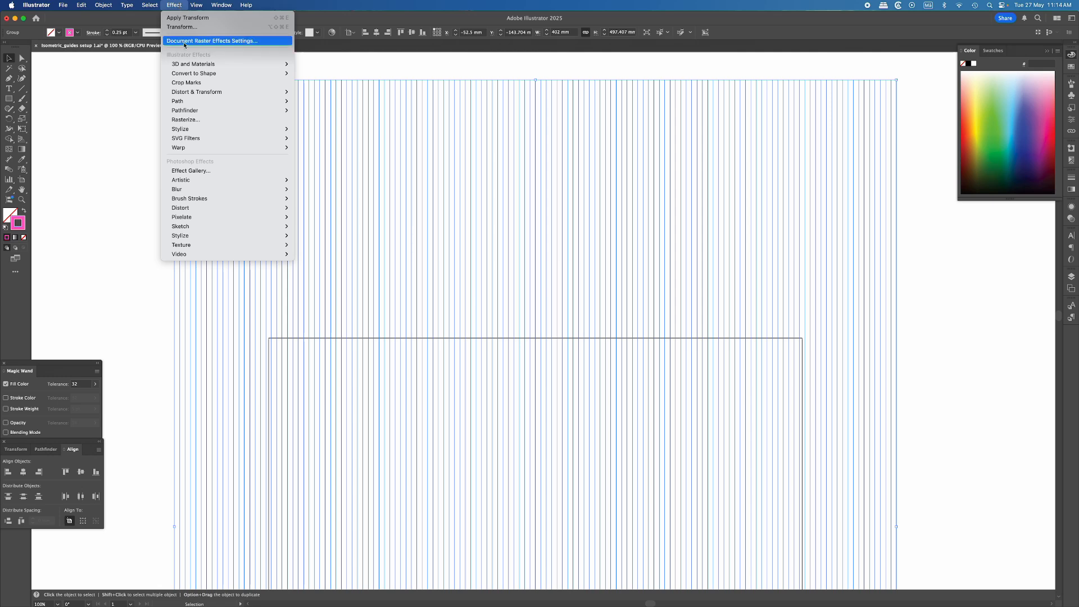
{"action": "mouse_move", "coordinate": [236, 92]}
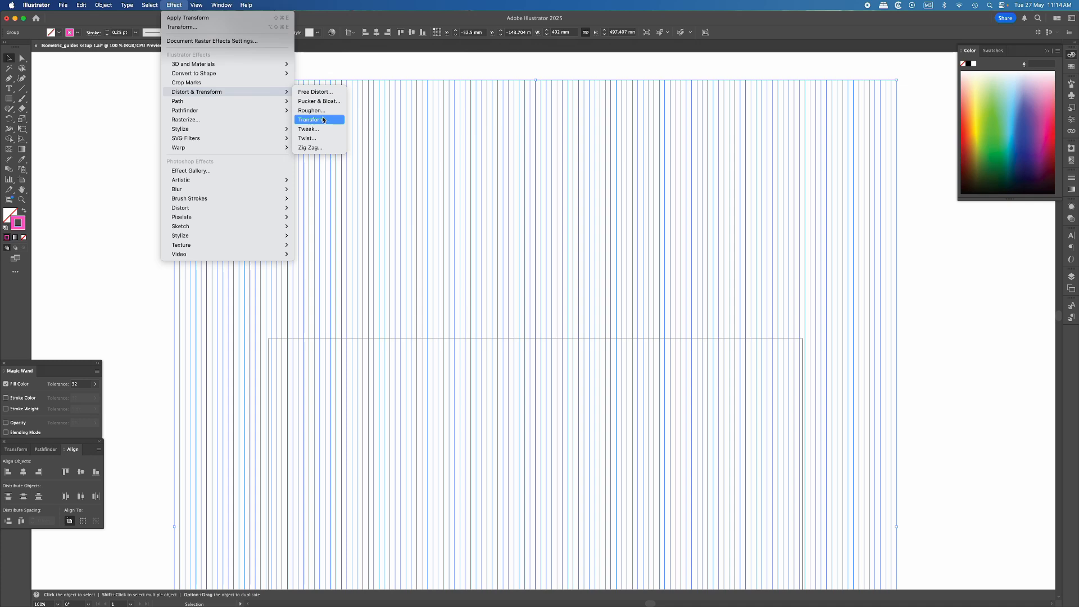
{"action": "mouse_move", "coordinate": [104, 5]}
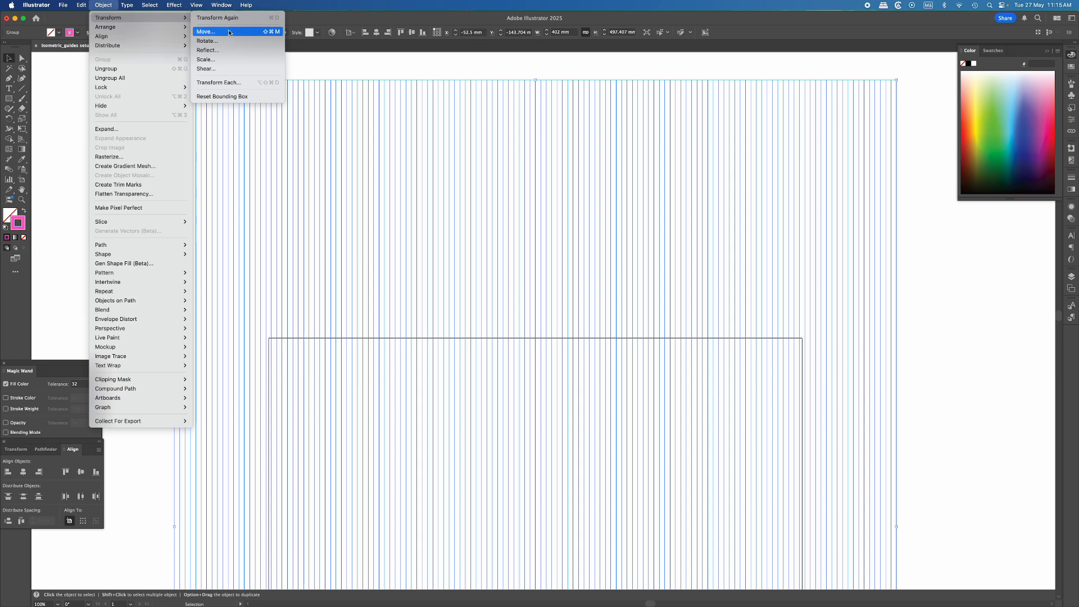
{"action": "left_click", "coordinate": [233, 40]}
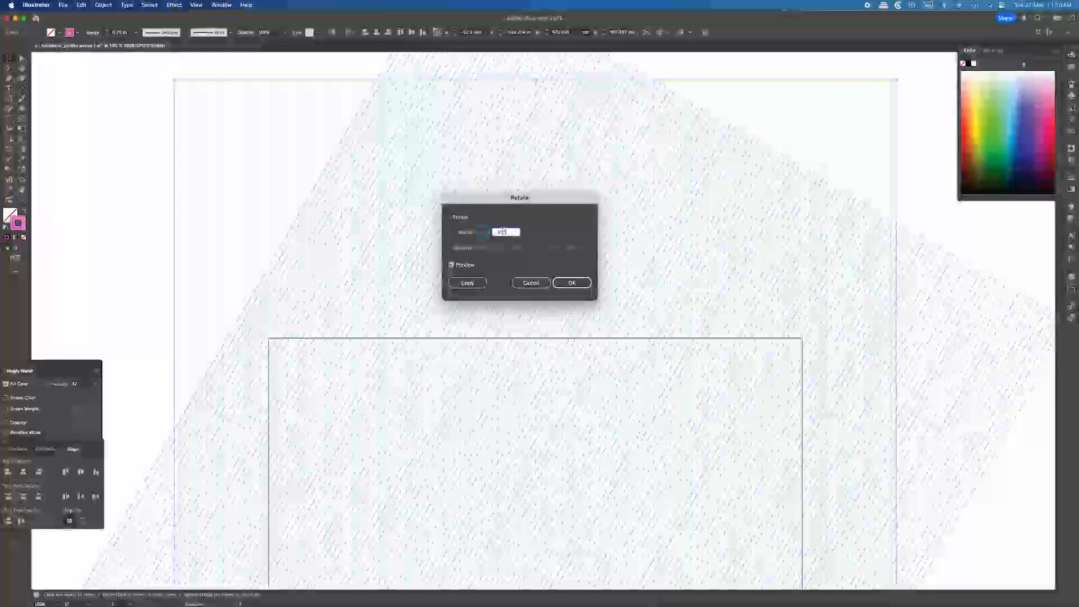
{"action": "left_click", "coordinate": [504, 232]}
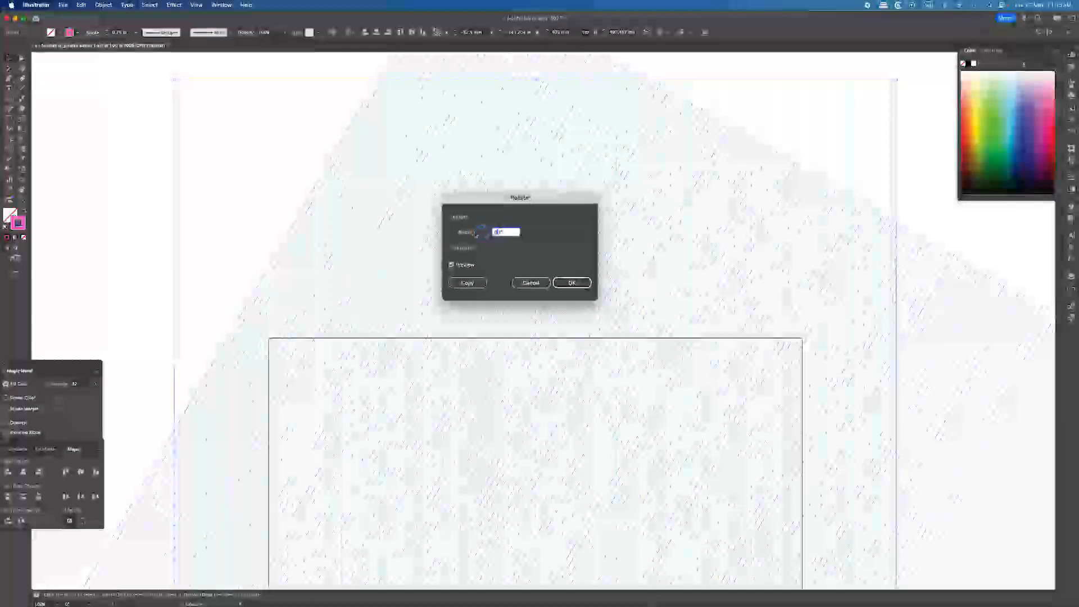
{"action": "key", "text": "BackSpace"}
{"action": "key", "text": "BackSpace"}
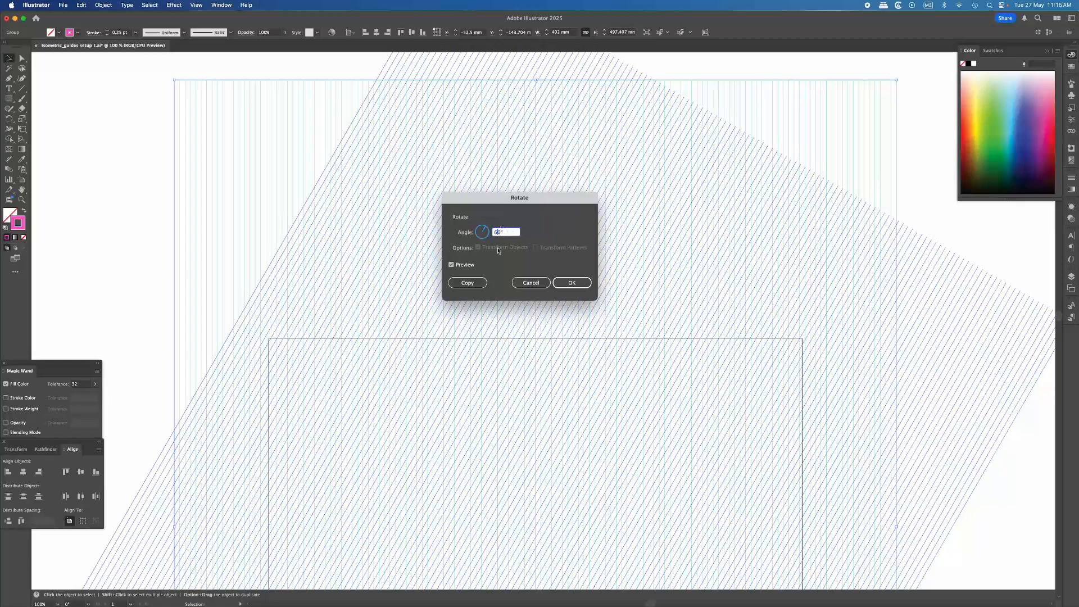
{"action": "type", "text": "6"}
{"action": "key", "text": "Tab"}
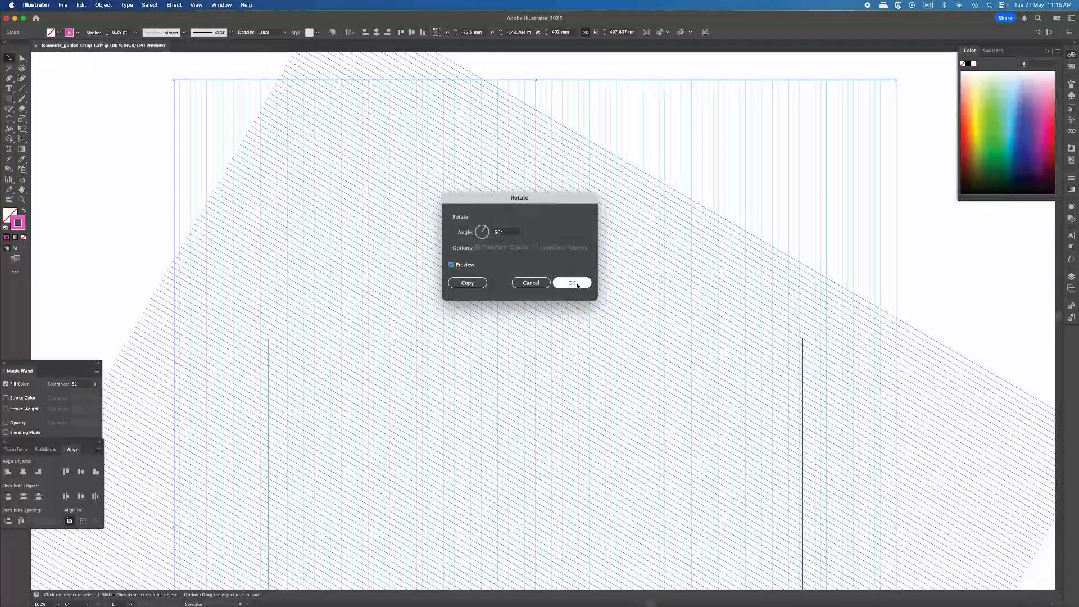
{"action": "left_click", "coordinate": [571, 282]}
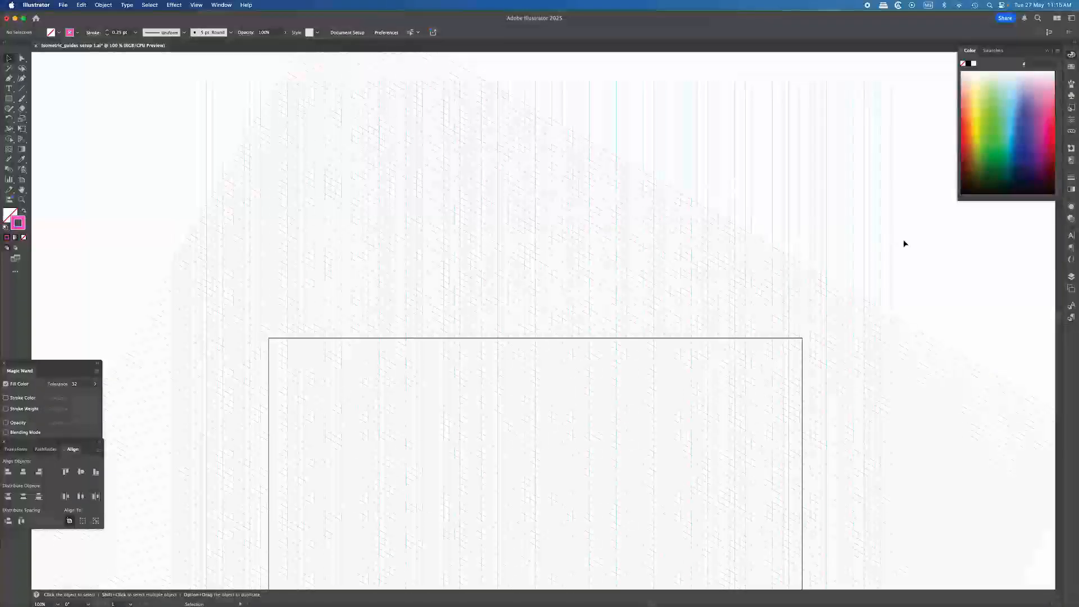
- Duplicate the green vertical lines in place and change the copy's stroke colour to orange, #F9AA2B
{"action": "left_click", "coordinate": [897, 177]}
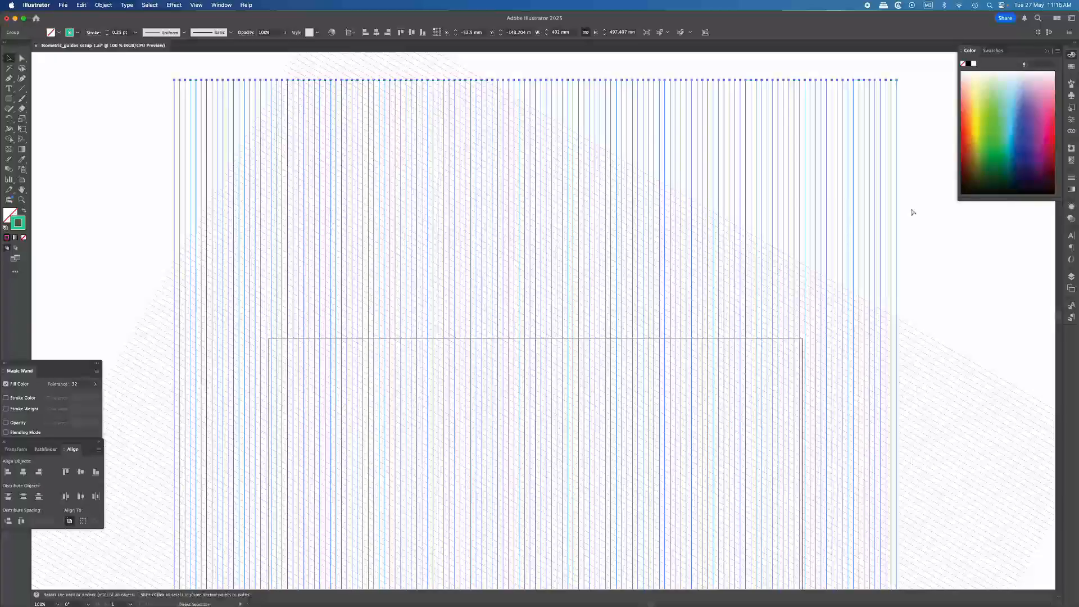
{"action": "key", "text": "v"}
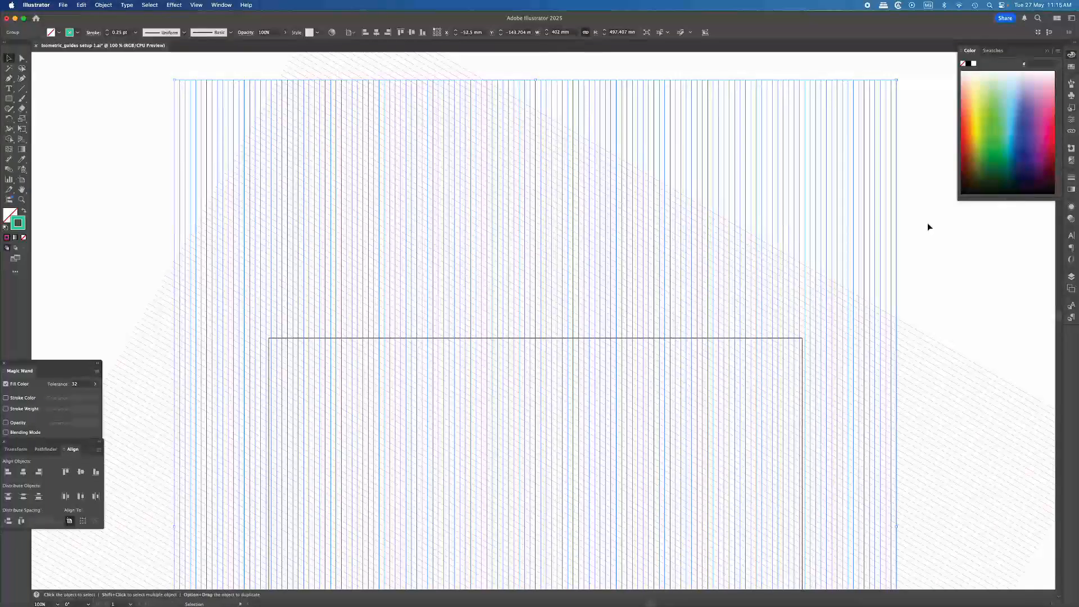
{"action": "double_click", "coordinate": [17, 225]}
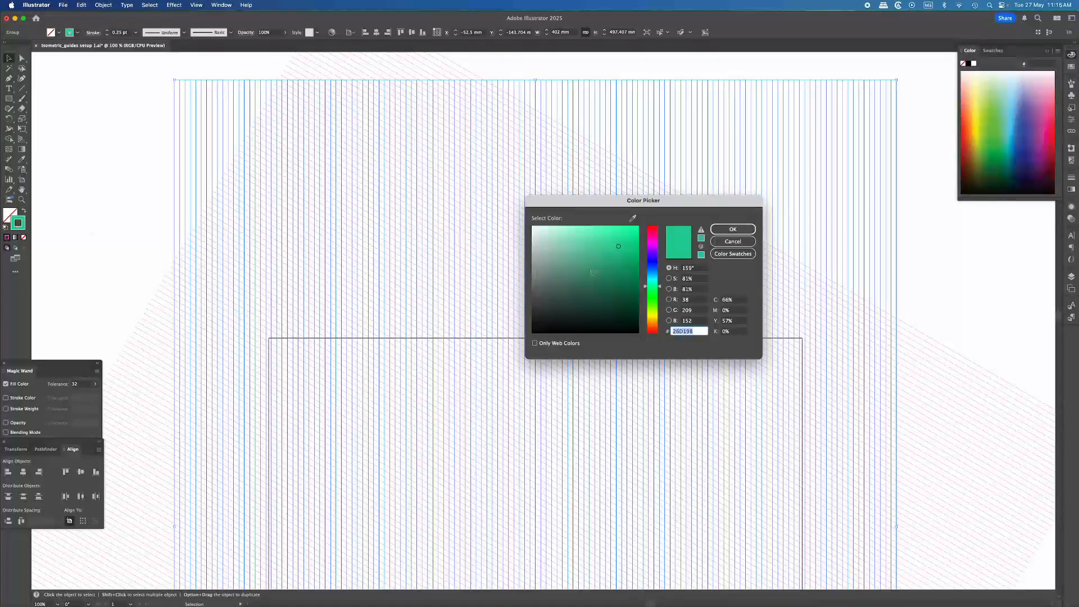
{"action": "left_click", "coordinate": [652, 322]}
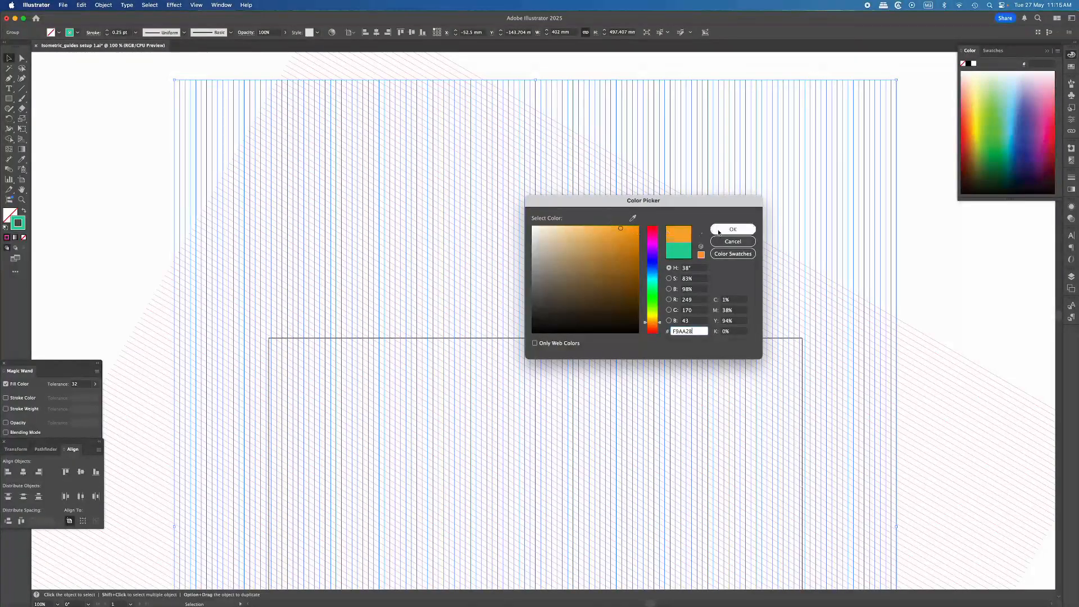
{"action": "left_click", "coordinate": [739, 229]}
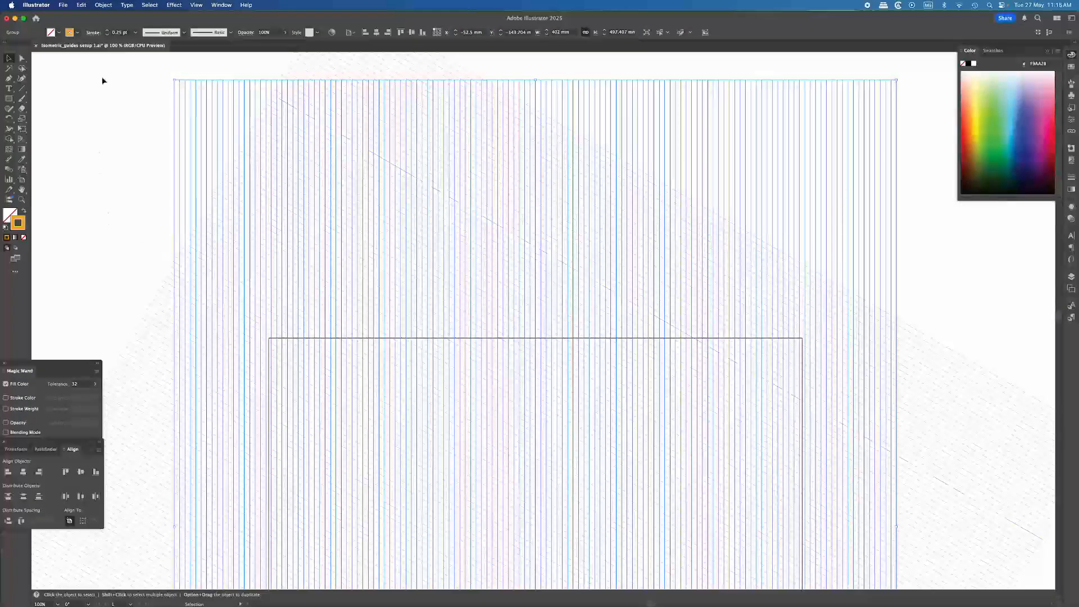
- Rotate the group of orange lines by -60°, deselect it and save the document
{"action": "left_click", "coordinate": [110, 4]}
{"action": "mouse_move", "coordinate": [112, 18]}
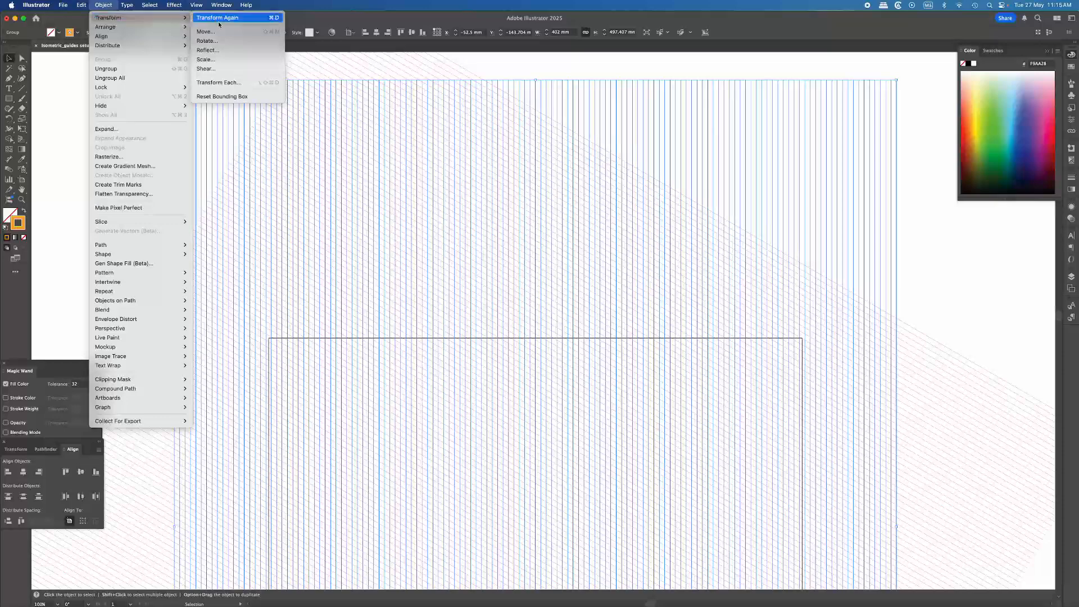
{"action": "left_click", "coordinate": [219, 42]}
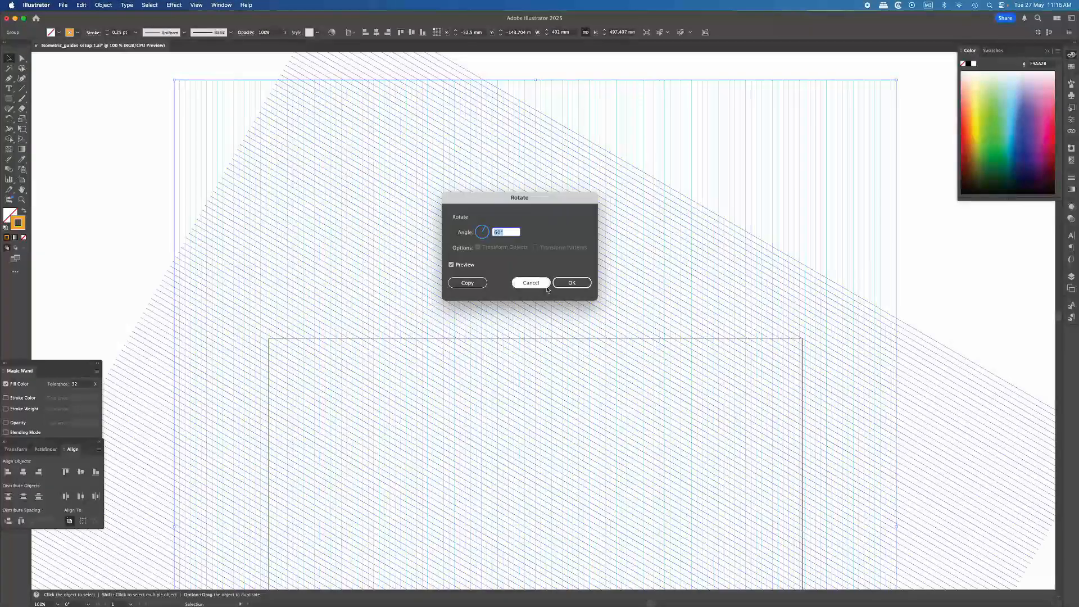
{"action": "type", "text": "30"}
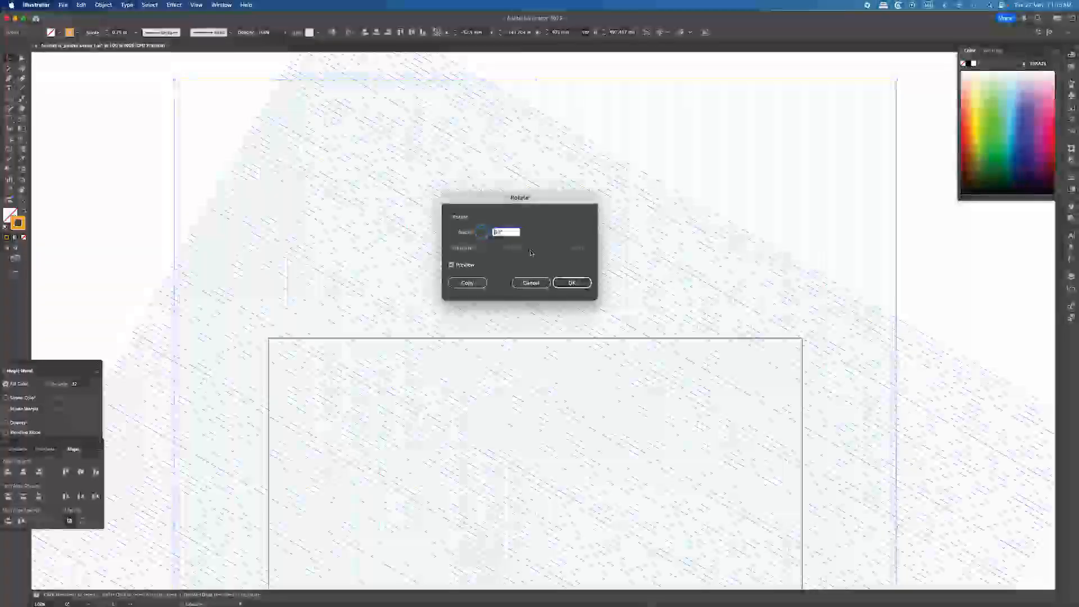
{"action": "type", "text": "-60"}
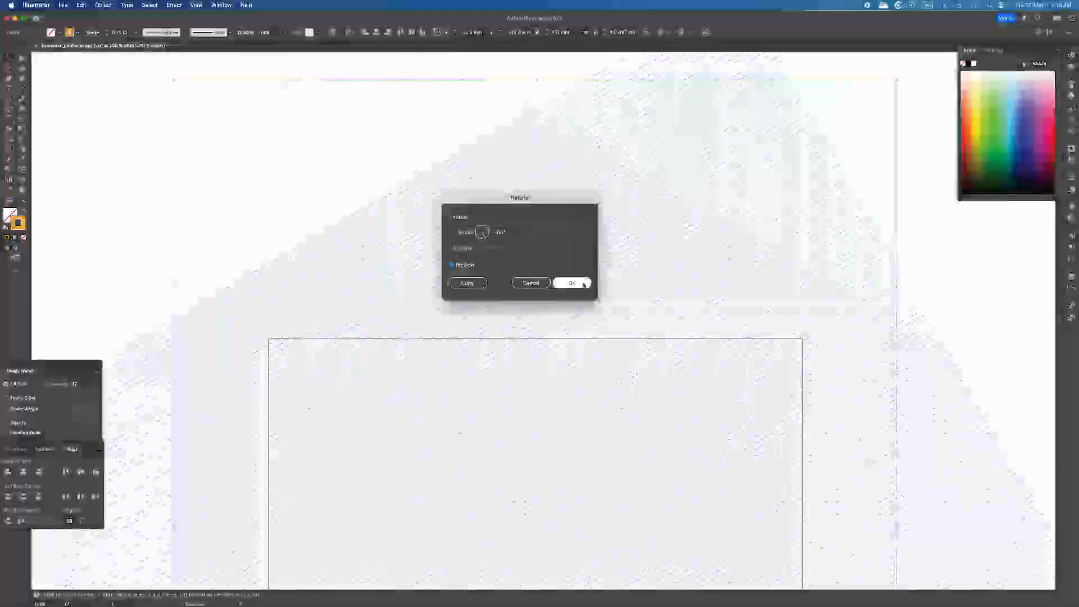
{"action": "left_click", "coordinate": [582, 284]}
{"action": "left_click", "coordinate": [970, 271]}
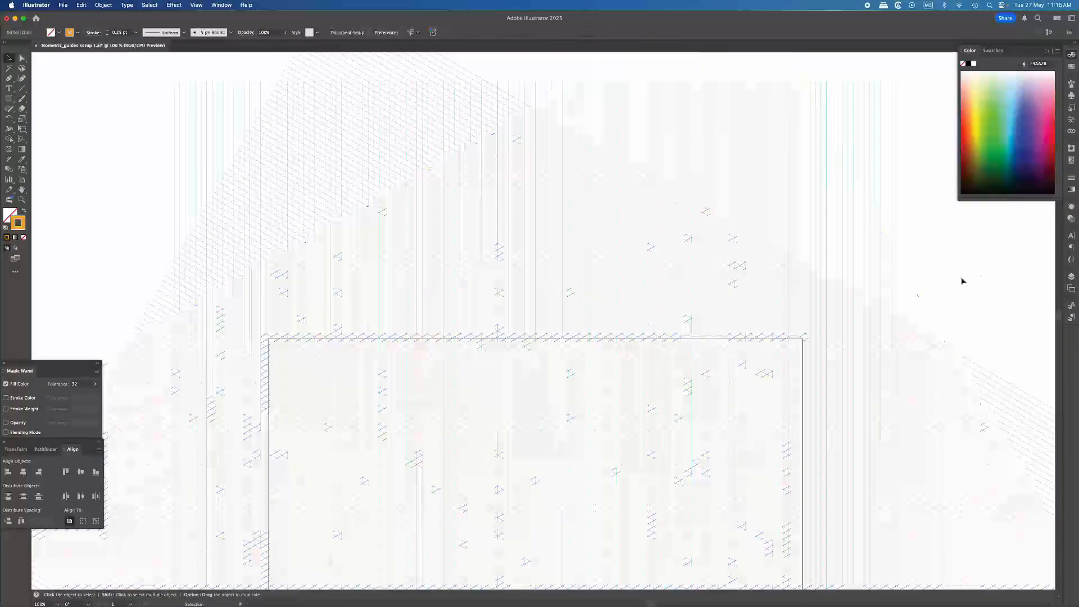
{"action": "key", "text": "a"}
{"action": "key", "text": "super+s"}
- Examine up close how the green, pink and orange lines intersect, and check the grid's coverage of the artboard
{"action": "left_click_drag", "start_coordinate": [536, 426], "coordinate": [521, 316]}
{"action": "left_click_drag", "start_coordinate": [473, 266], "coordinate": [555, 331]}
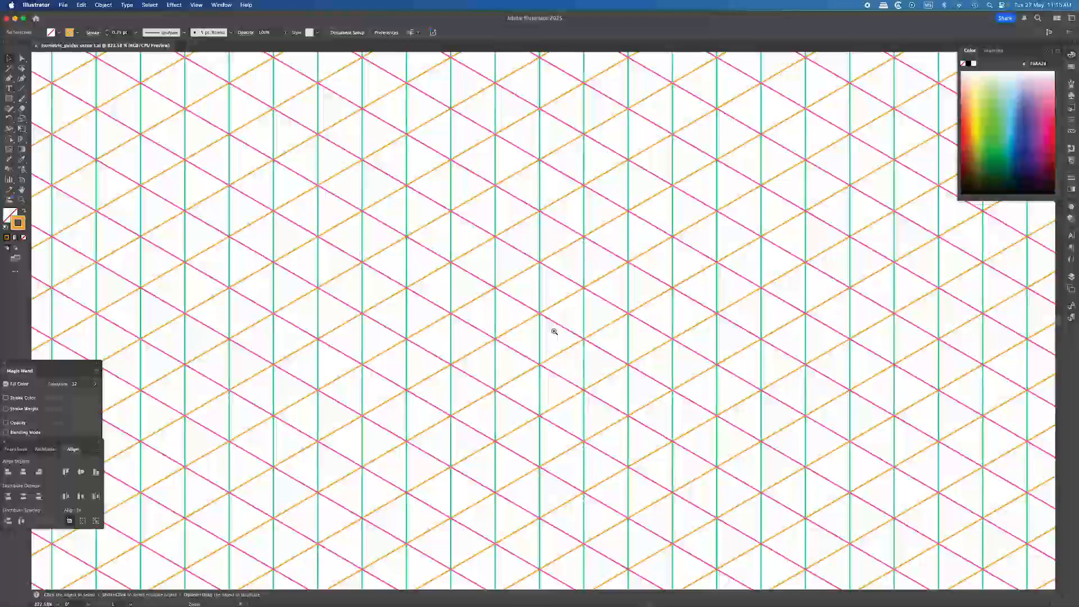
{"action": "left_click_drag", "start_coordinate": [440, 194], "coordinate": [586, 326]}
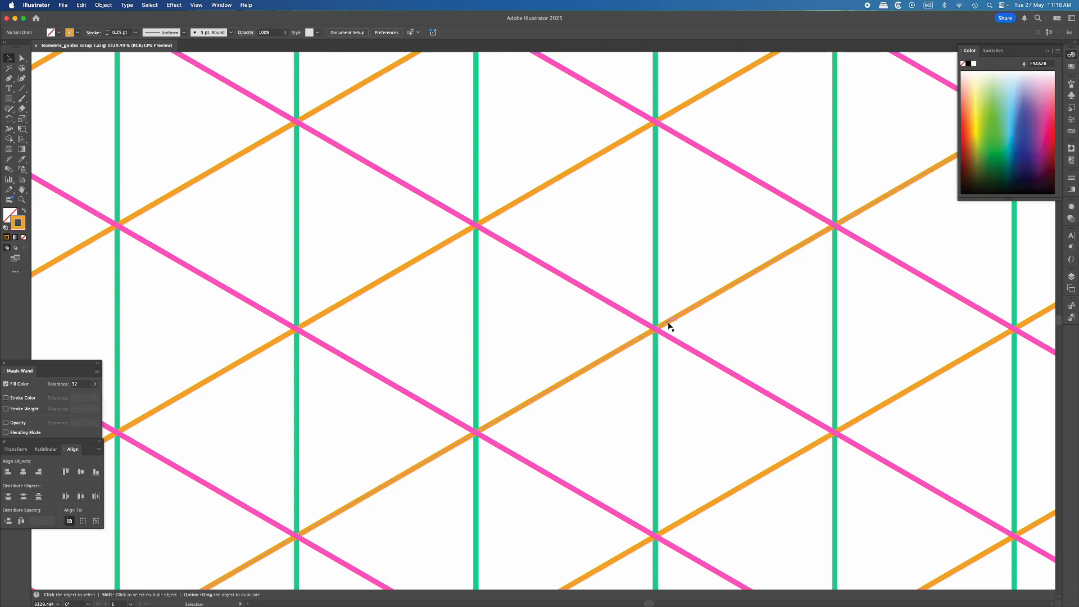
{"action": "left_click", "coordinate": [564, 325], "text": "alt+super"}
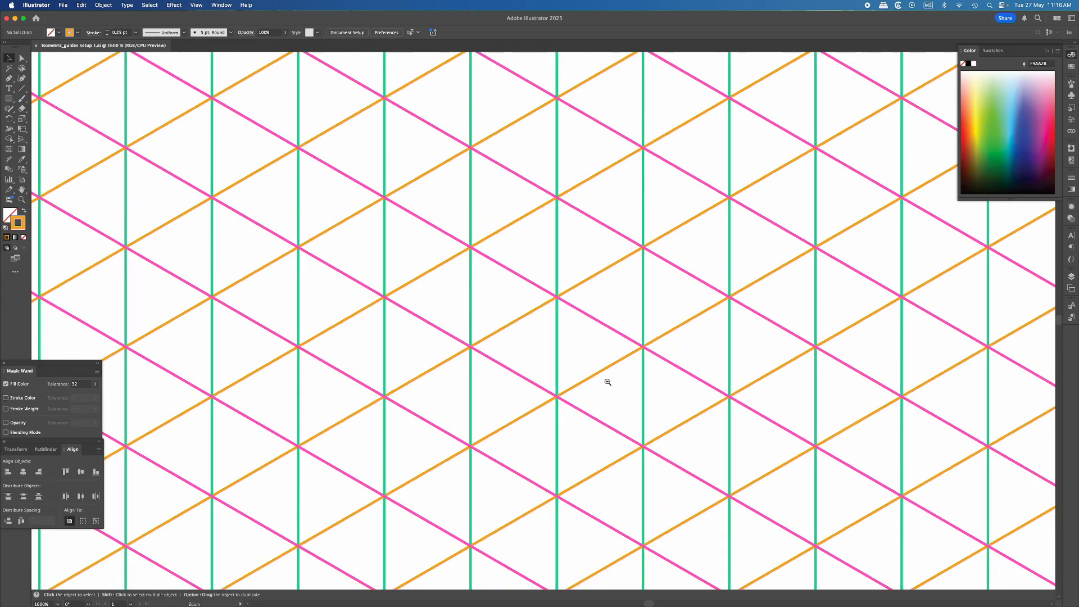
{"action": "left_click", "coordinate": [593, 368], "text": "alt+super"}
{"action": "left_click", "coordinate": [591, 370], "text": "alt+super"}
{"action": "left_click", "coordinate": [594, 371], "text": "alt+super"}
{"action": "left_click", "coordinate": [602, 363], "text": "alt+super"}
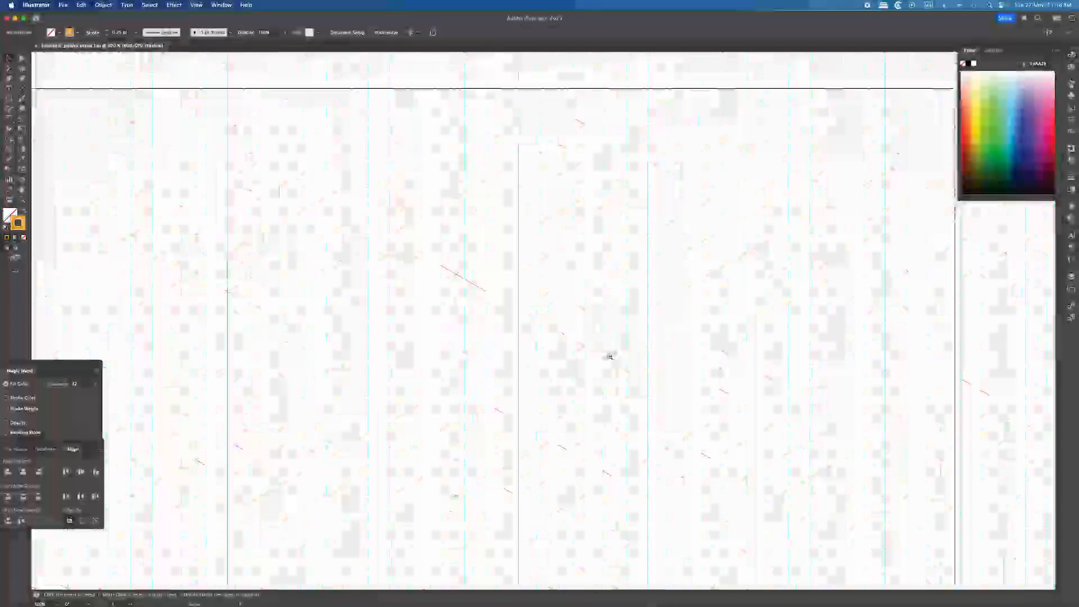
{"action": "left_click", "coordinate": [609, 355], "text": "alt+super"}
{"action": "left_click", "coordinate": [609, 356], "text": "alt+super"}
{"action": "left_click", "coordinate": [559, 352], "text": "alt+super"}
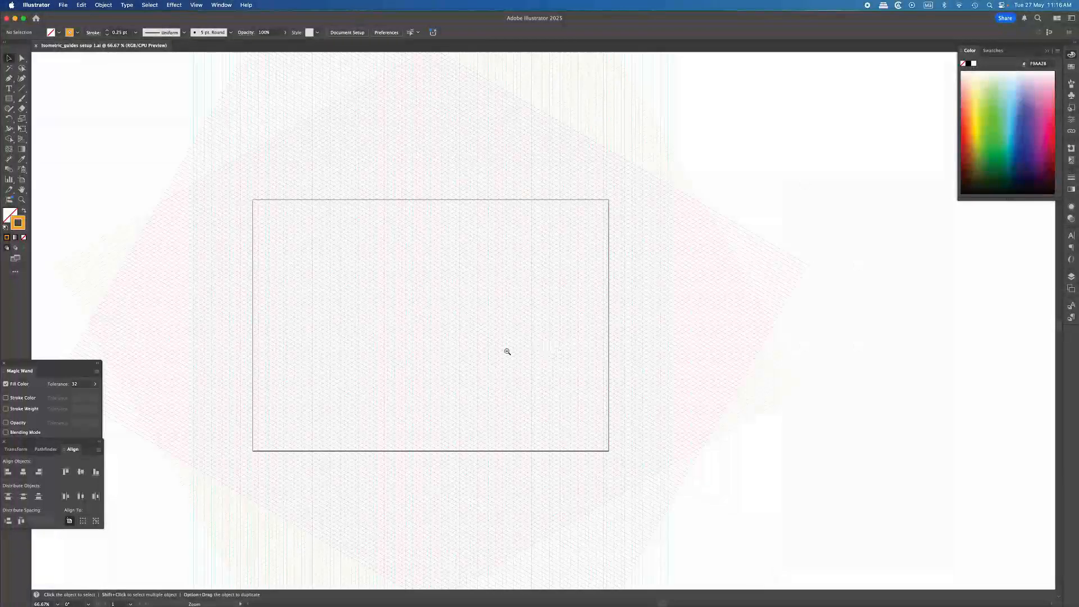
{"action": "left_click", "coordinate": [458, 295], "text": "alt+super"}
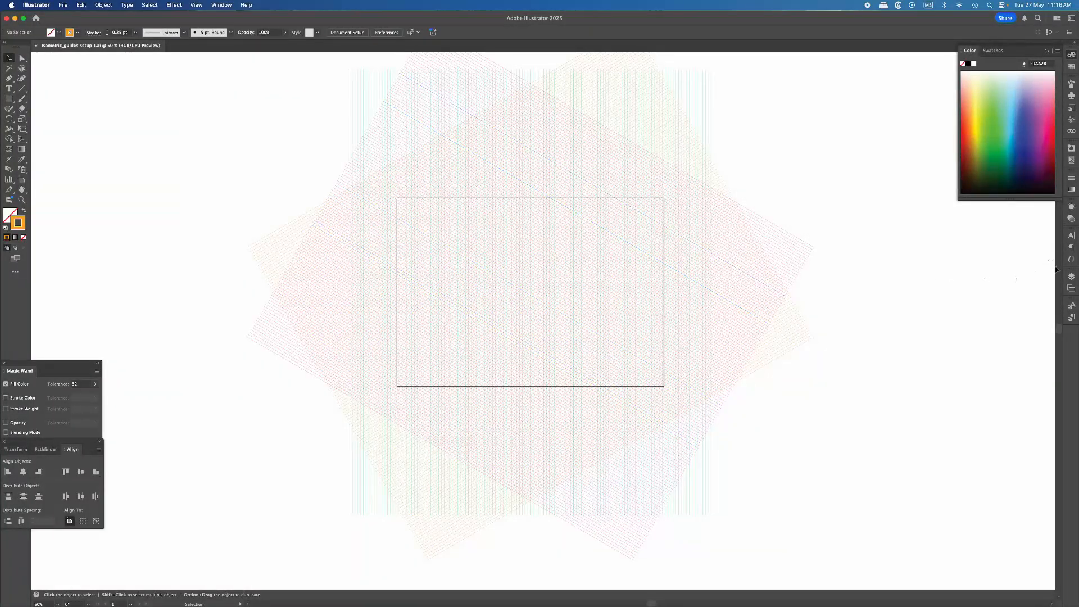
- Duplicate Layer 1 as a layer named guides, with the original layer locked and hidden
{"action": "left_click", "coordinate": [1071, 277]}
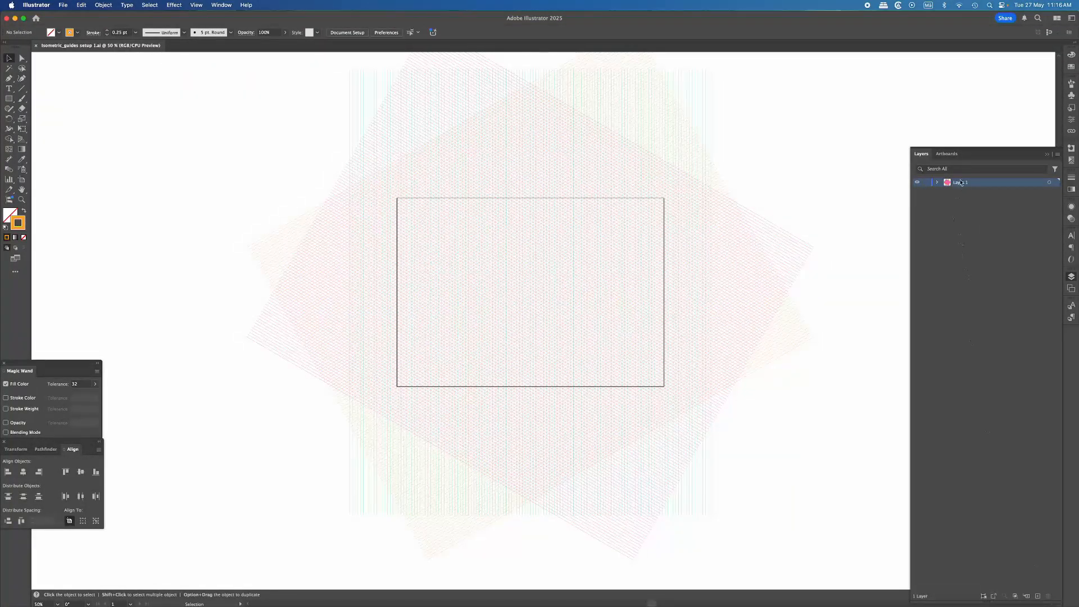
{"action": "left_click_drag", "start_coordinate": [968, 184], "coordinate": [1028, 596]}
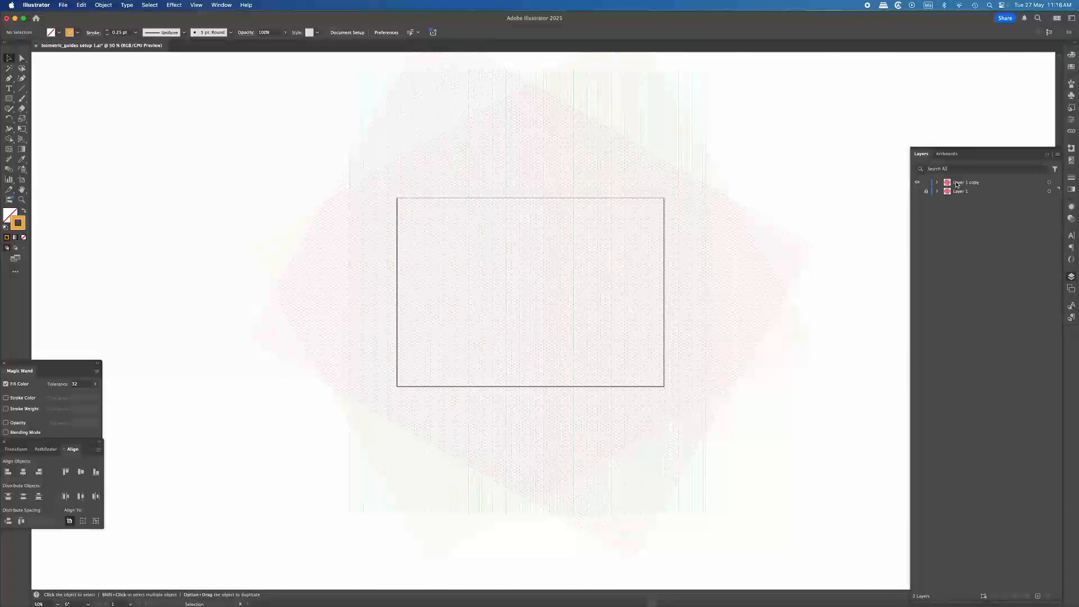
{"action": "double_click", "coordinate": [956, 183]}
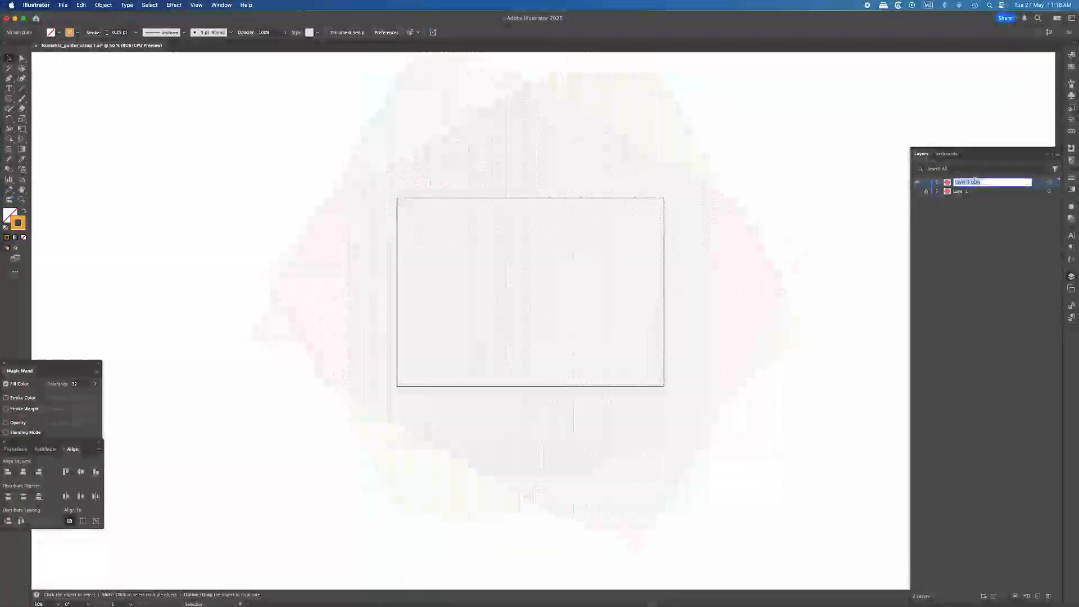
{"action": "type", "text": "guides"}
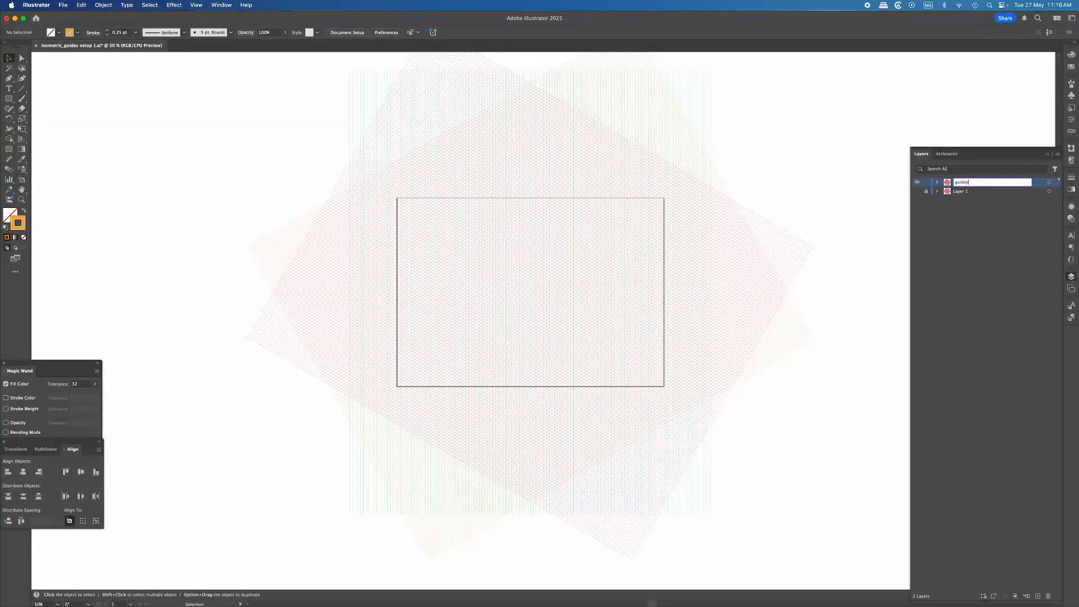
{"action": "key", "text": "Return"}
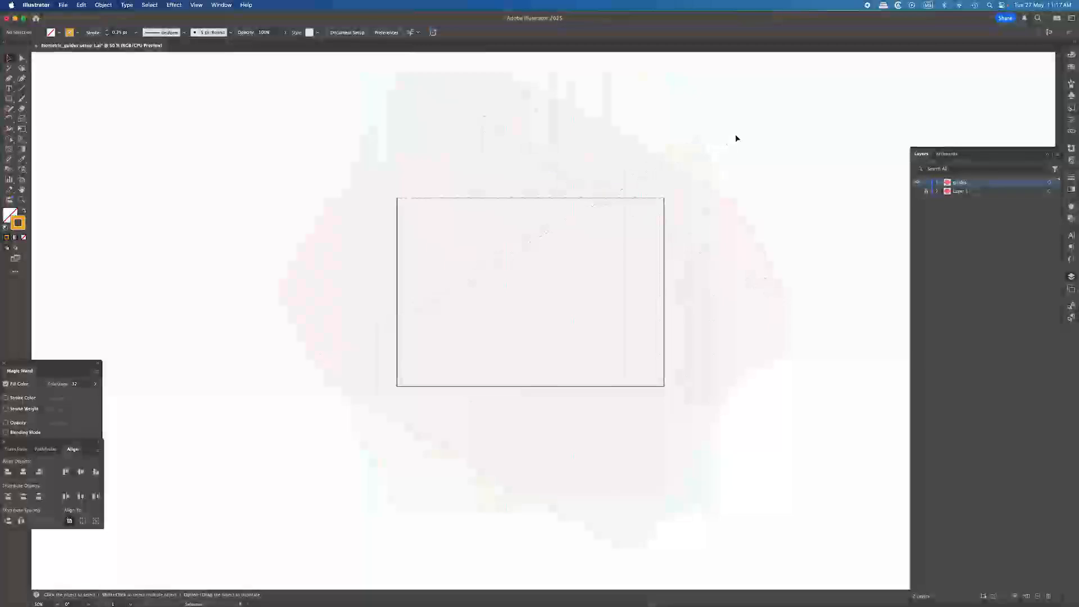
- Select all the grid line groups on the guides layer and convert them into guides
{"action": "left_click", "coordinate": [602, 238]}
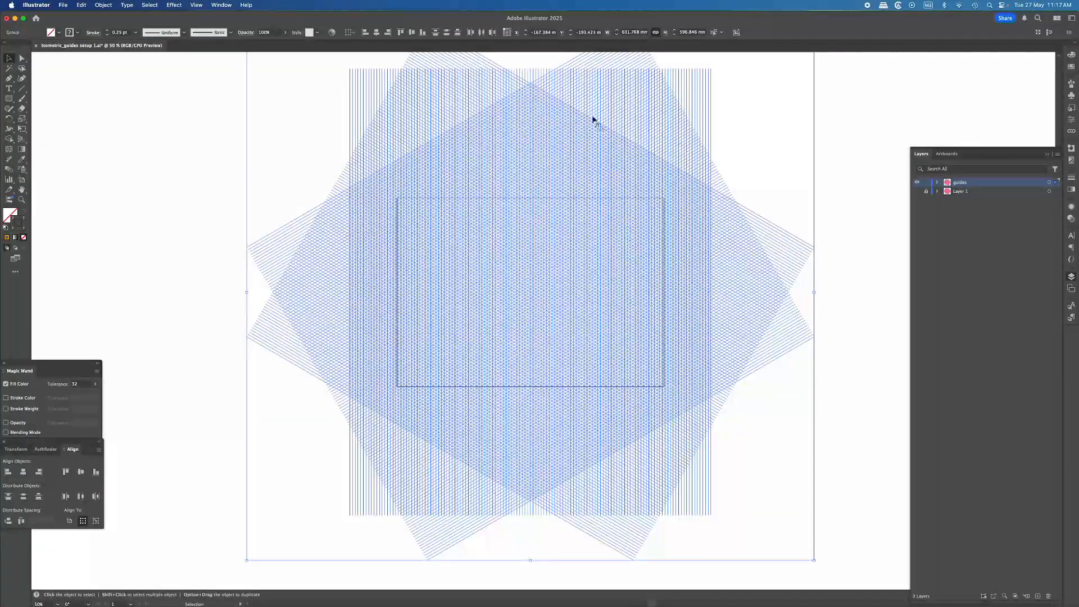
{"action": "left_click", "coordinate": [104, 5]}
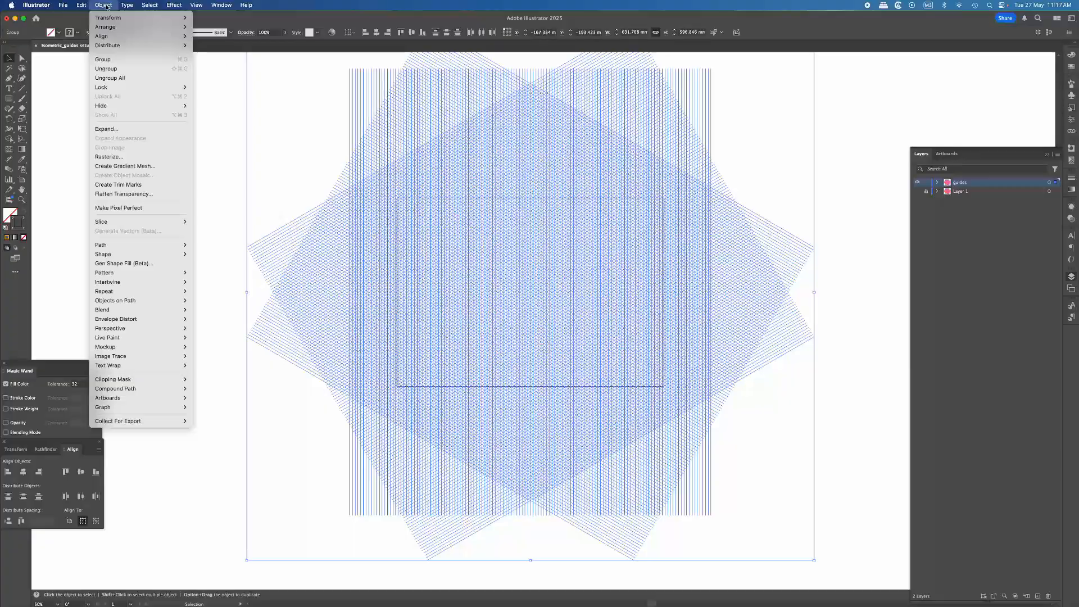
{"action": "mouse_move", "coordinate": [197, 5]}
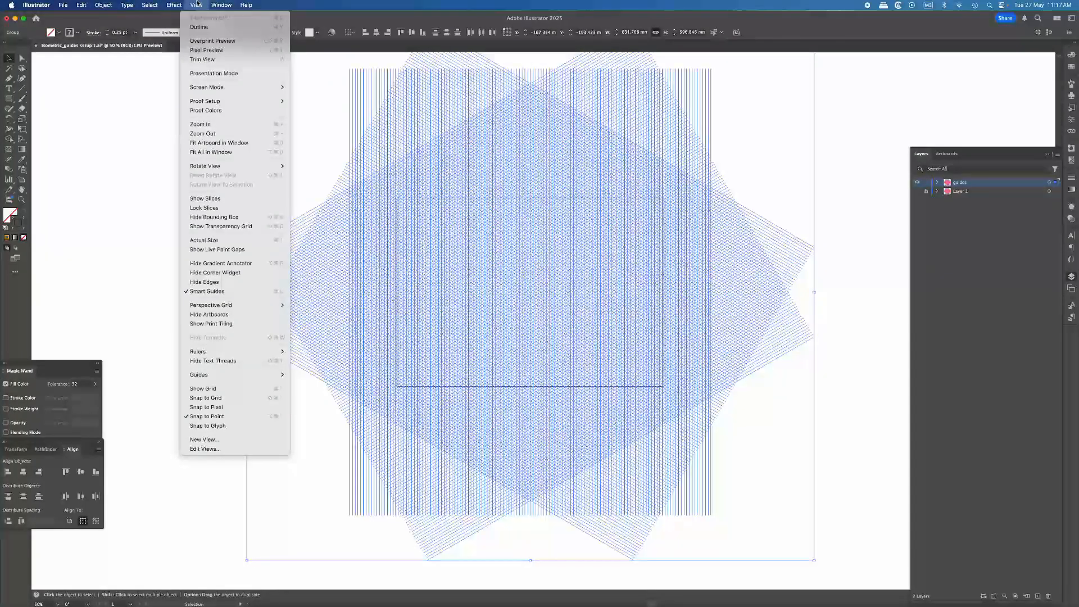
{"action": "mouse_move", "coordinate": [229, 374]}
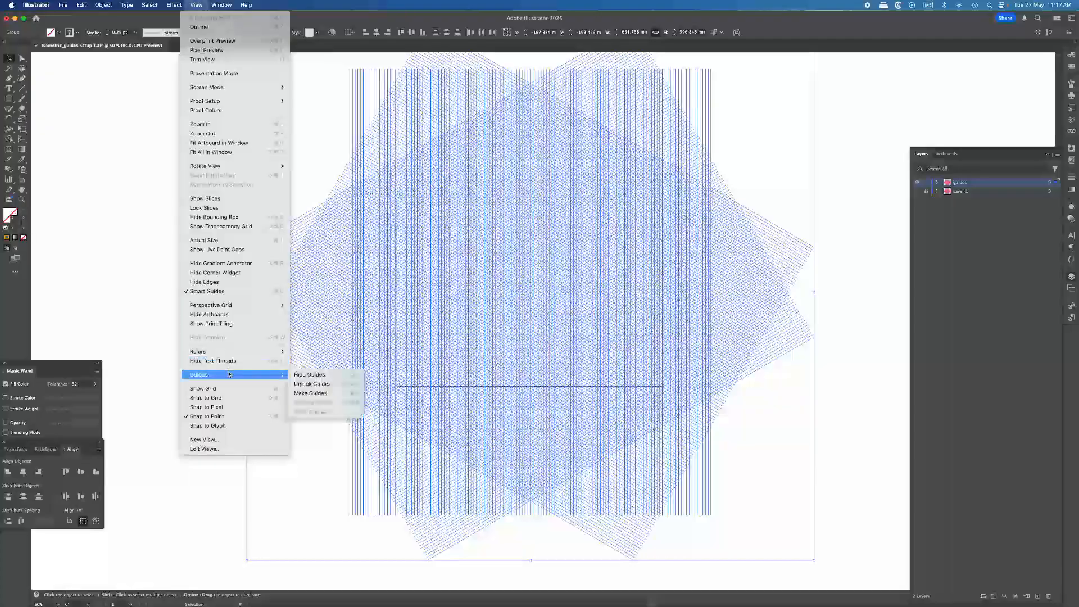
{"action": "left_click", "coordinate": [351, 398]}
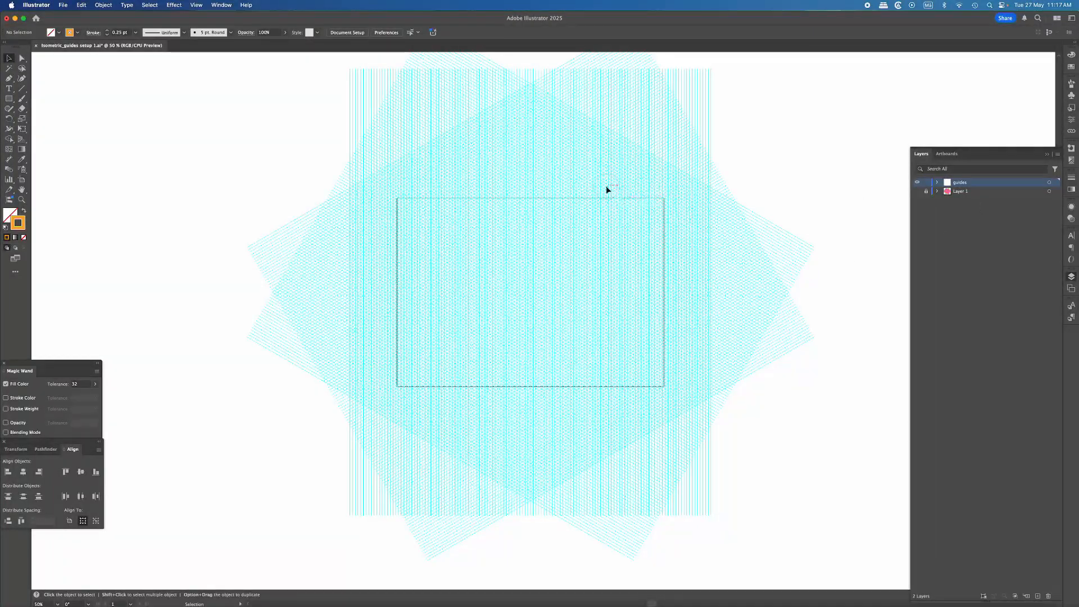
- Unlock the isometric guides
{"action": "key", "text": "z"}
{"action": "left_click", "coordinate": [410, 234]}
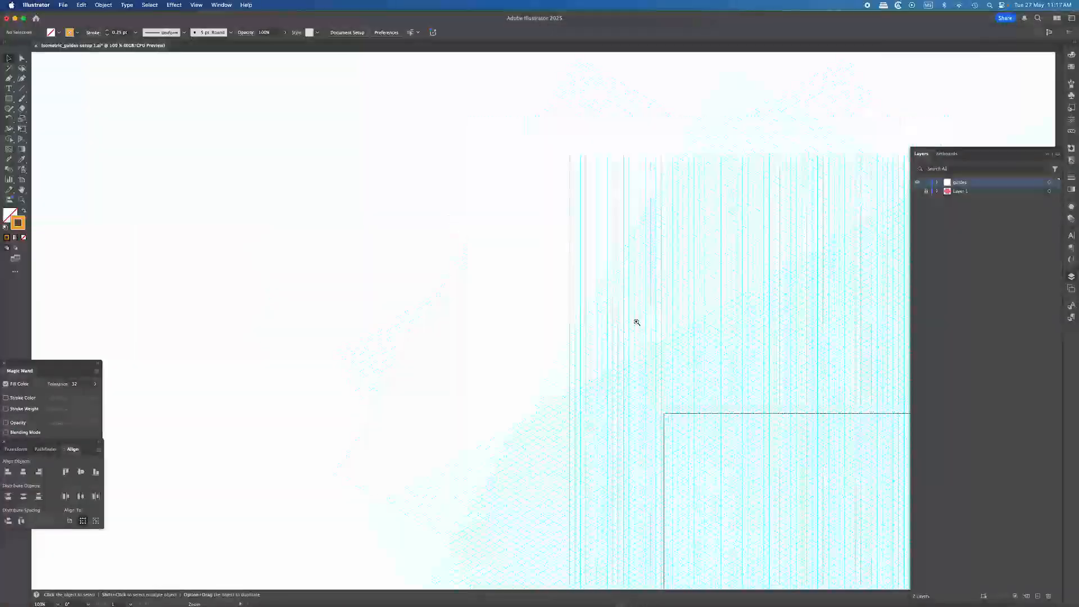
{"action": "left_click_drag", "start_coordinate": [637, 322], "coordinate": [284, 171]}
{"action": "key", "text": "v"}
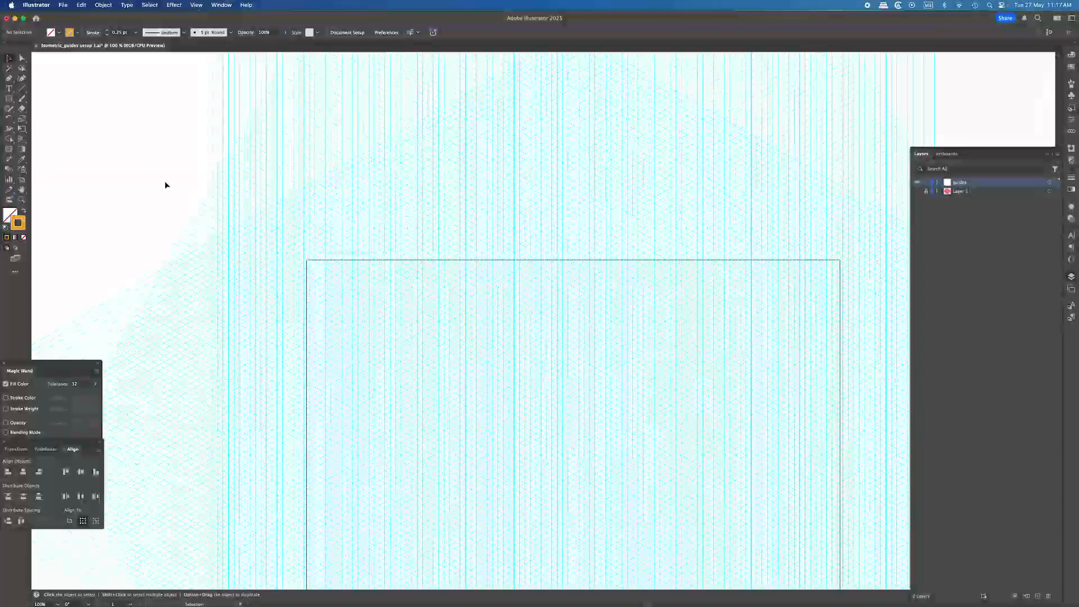
{"action": "right_click", "coordinate": [135, 151]}
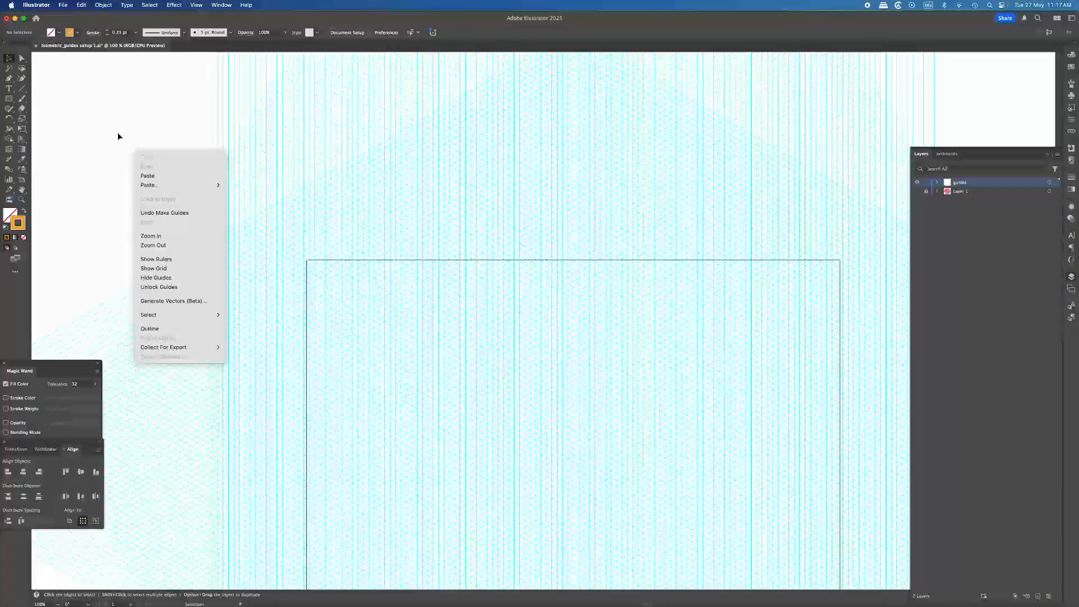
{"action": "right_click", "coordinate": [117, 134]}
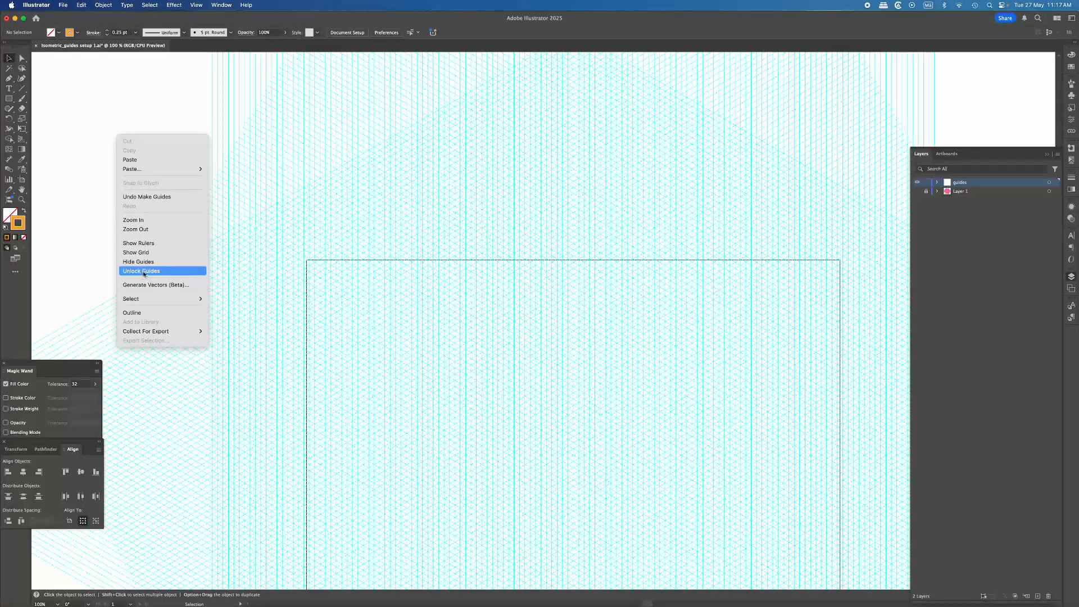
{"action": "left_click", "coordinate": [142, 273]}
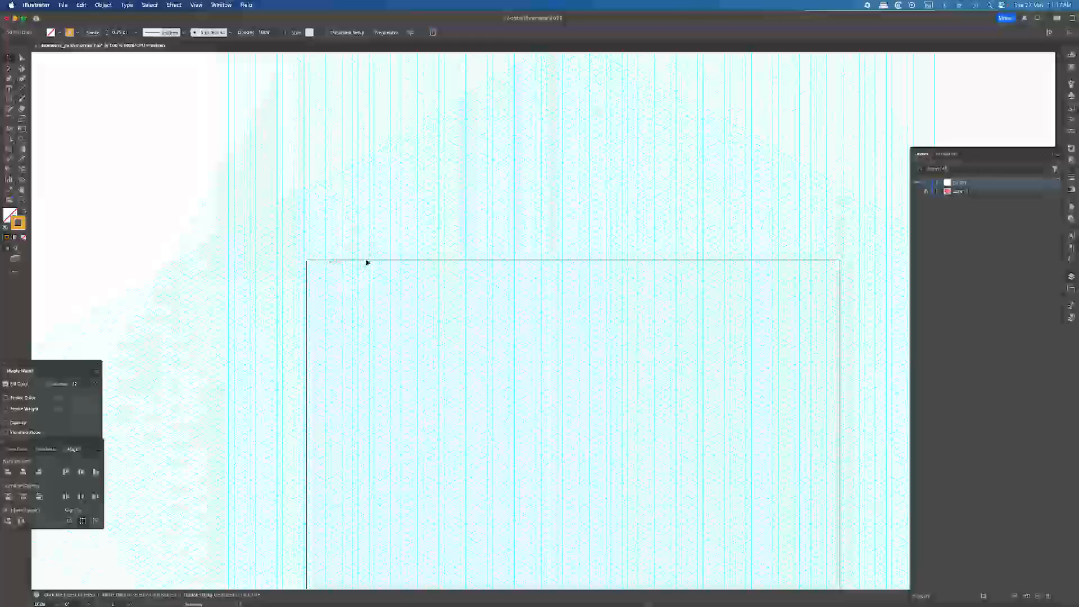
- Draw the cube's left face with the Pen tool on guide intersections, edges about 7 mm long, and swap its orange stroke to the fill
{"action": "key", "text": "z"}
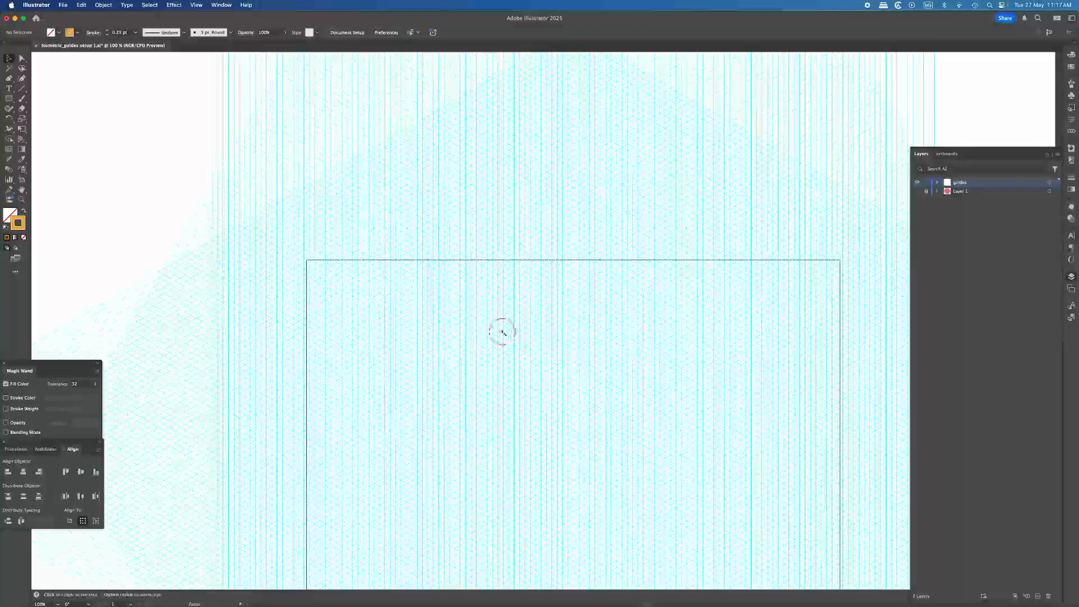
{"action": "left_click", "coordinate": [508, 337]}
{"action": "left_click", "coordinate": [489, 326]}
{"action": "left_click", "coordinate": [441, 280]}
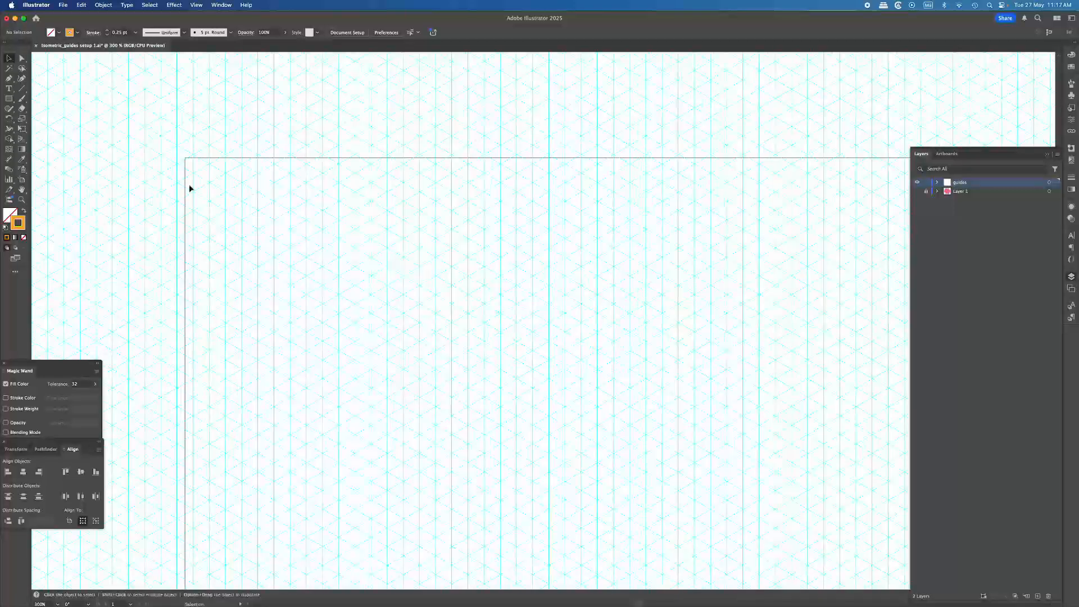
{"action": "key", "text": "v"}
{"action": "left_click", "coordinate": [9, 79]}
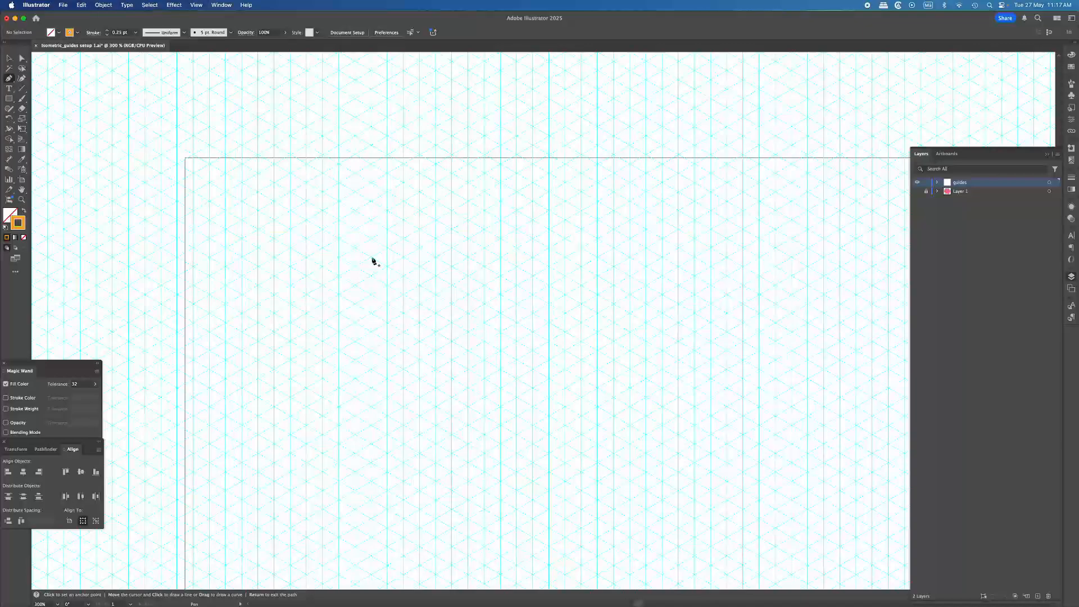
{"action": "left_click", "coordinate": [481, 325]}
{"action": "left_click", "coordinate": [429, 279]}
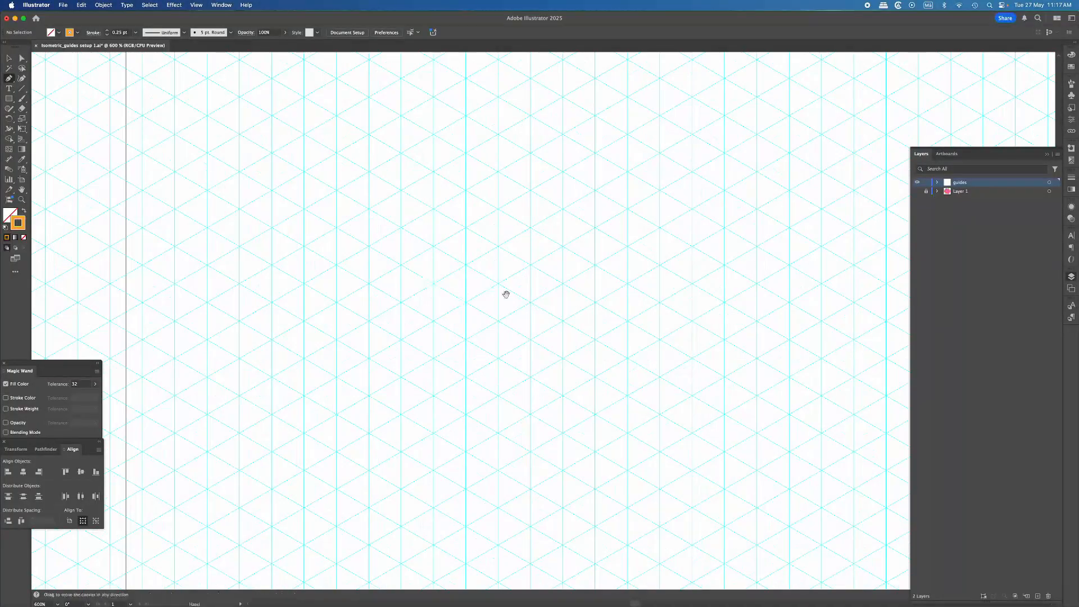
{"action": "left_click", "coordinate": [441, 231]}
{"action": "left_click", "coordinate": [433, 239]}
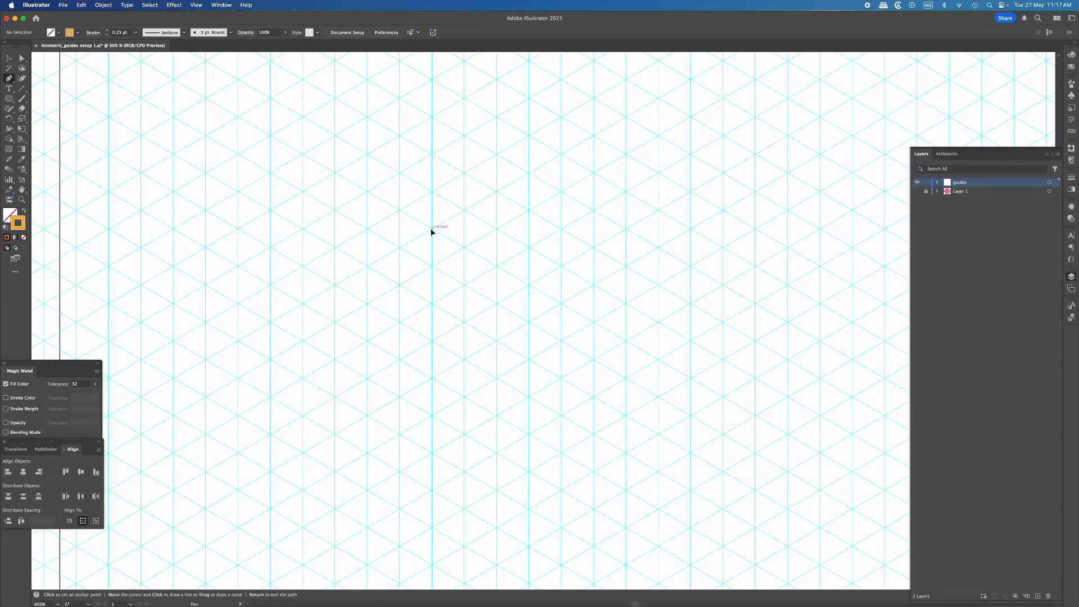
{"action": "left_click", "coordinate": [431, 229]}
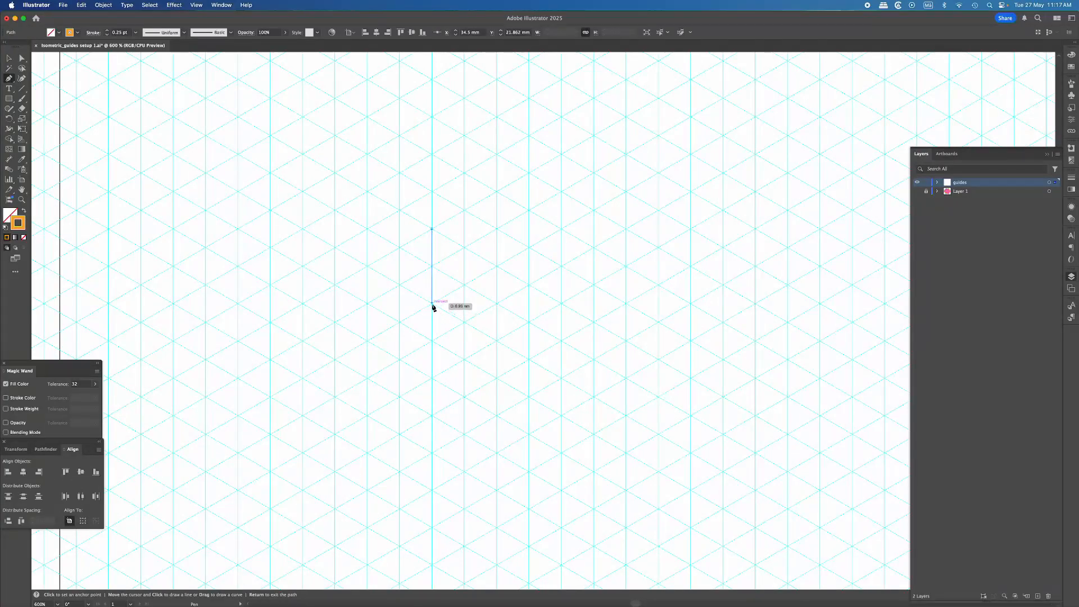
{"action": "left_click", "coordinate": [432, 304]}
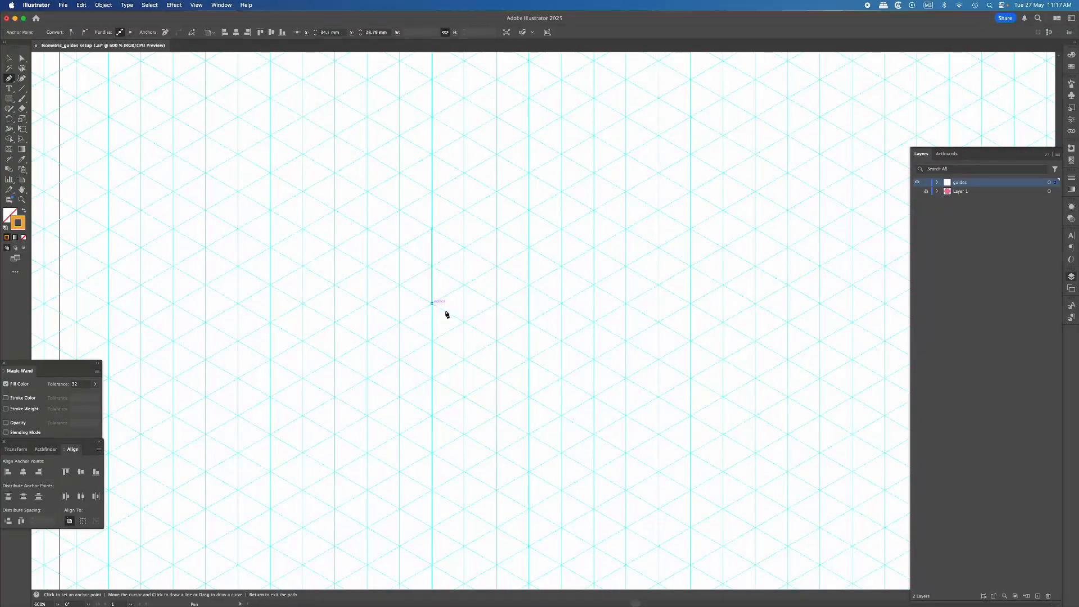
{"action": "left_click", "coordinate": [497, 341]}
{"action": "left_click", "coordinate": [497, 266]}
{"action": "left_click", "coordinate": [433, 229]}
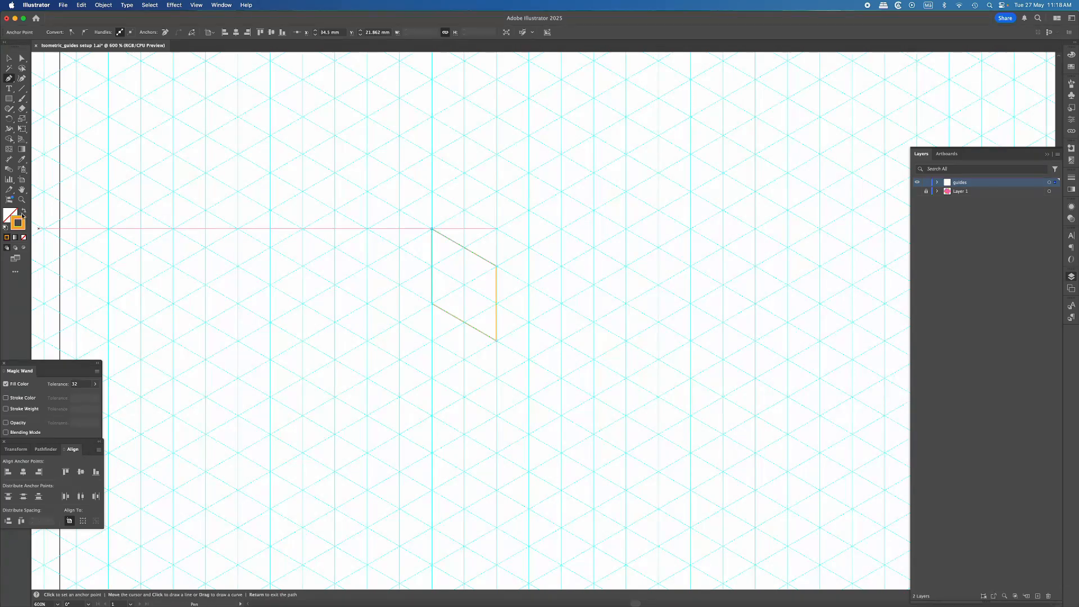
{"action": "left_click", "coordinate": [23, 212]}
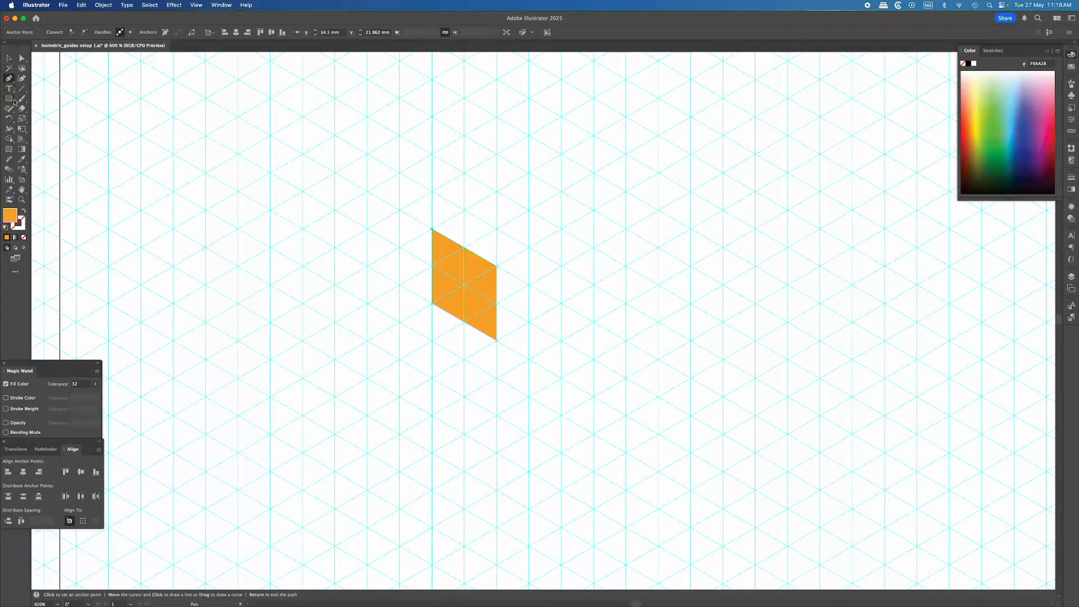
{"action": "key", "text": "super+shift+a"}
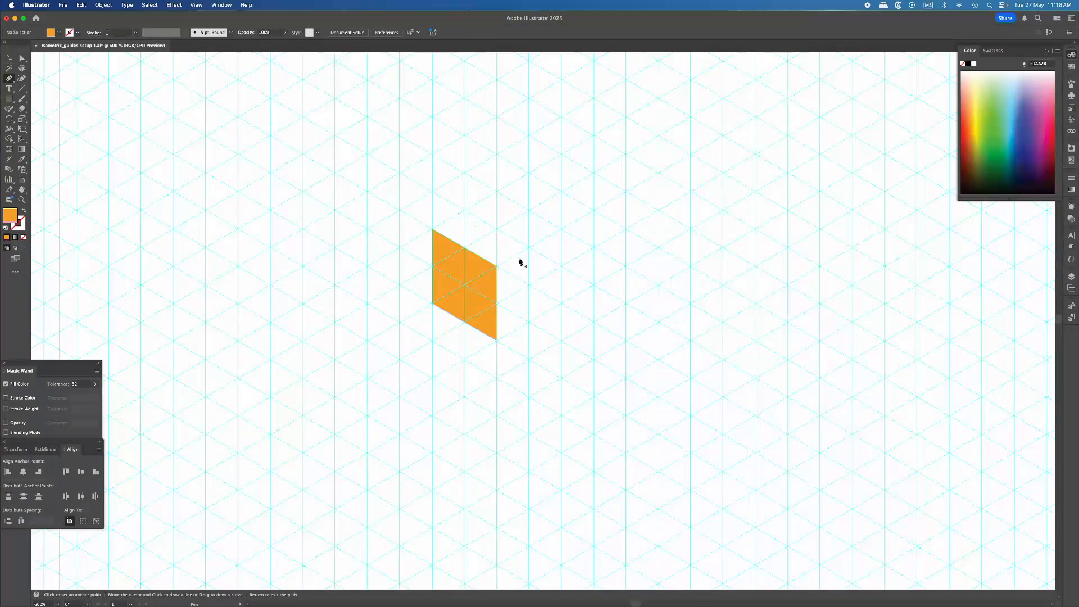
- Draw the cube's rhombic top face on the guide intersections and fill it with light orange, #F9D7A5
{"action": "left_click", "coordinate": [562, 229]}
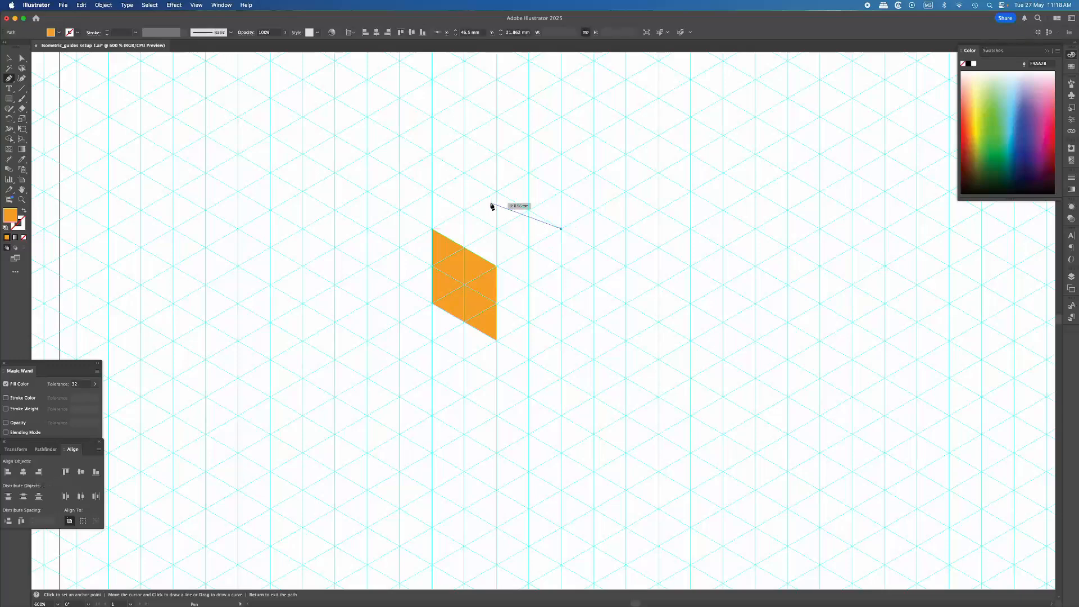
{"action": "left_click", "coordinate": [496, 192]}
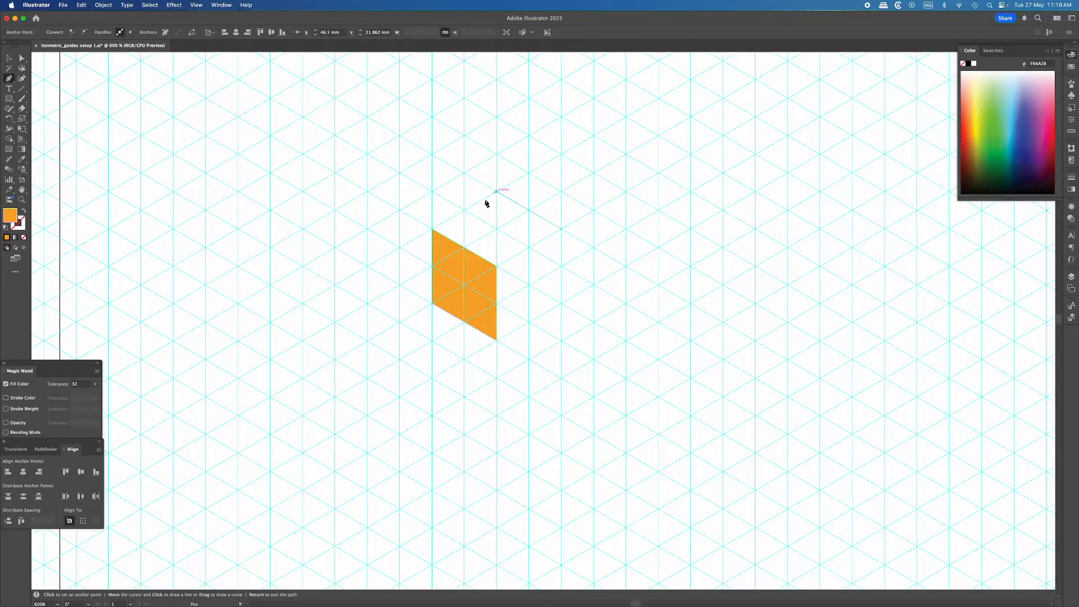
{"action": "left_click", "coordinate": [433, 229]}
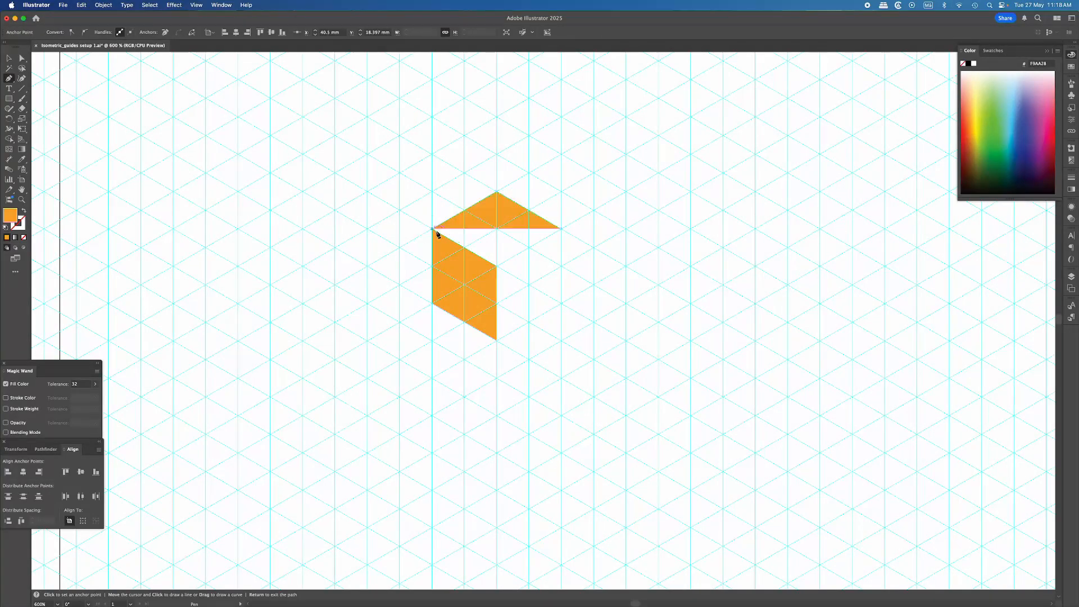
{"action": "left_click", "coordinate": [496, 267]}
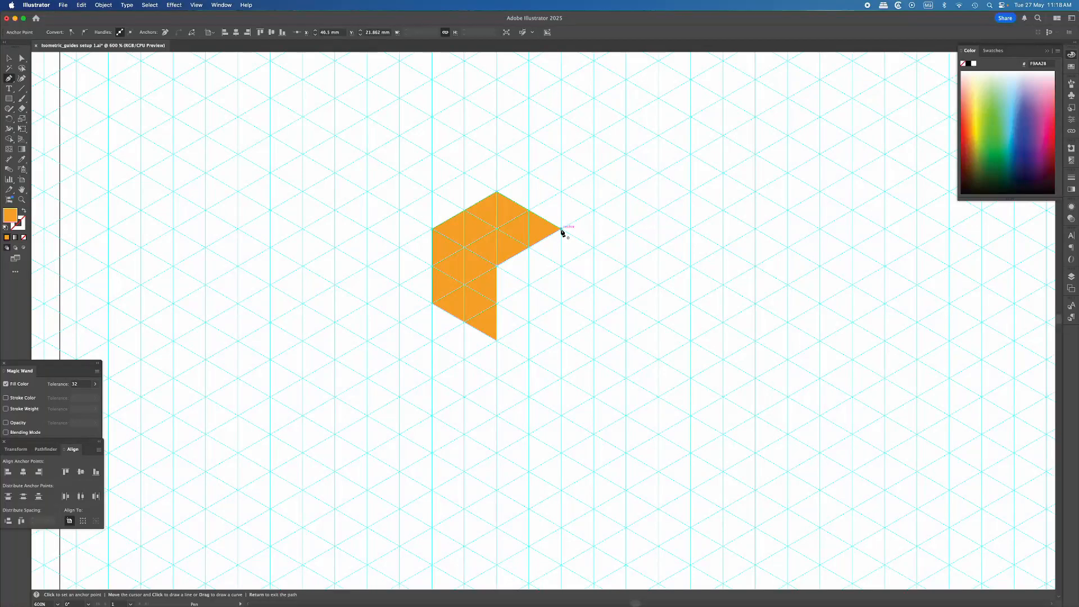
{"action": "double_click", "coordinate": [12, 215]}
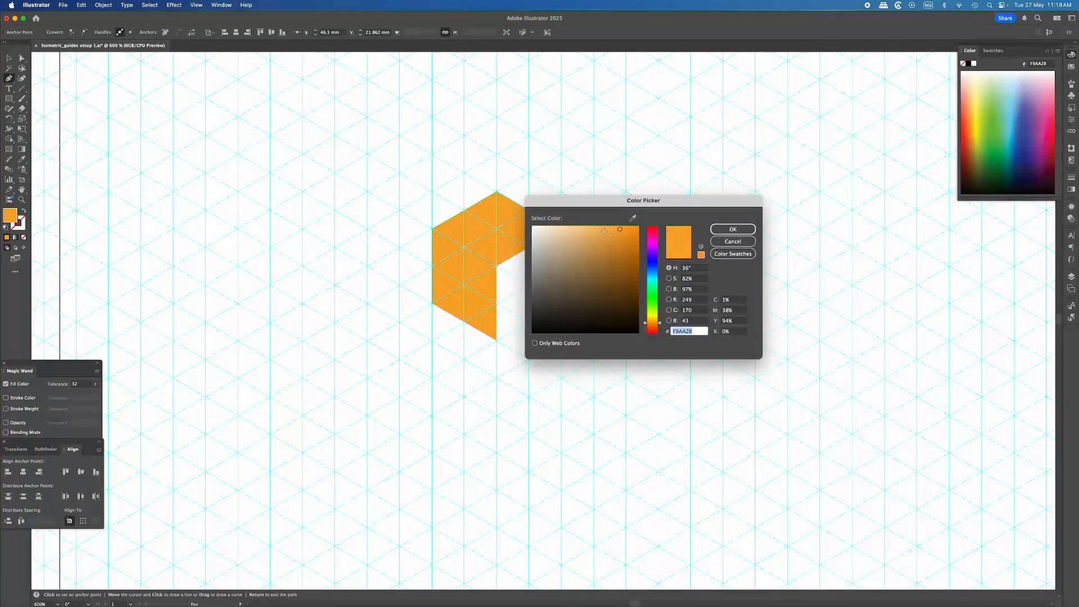
{"action": "left_click", "coordinate": [569, 229]}
{"action": "left_click", "coordinate": [733, 229]}
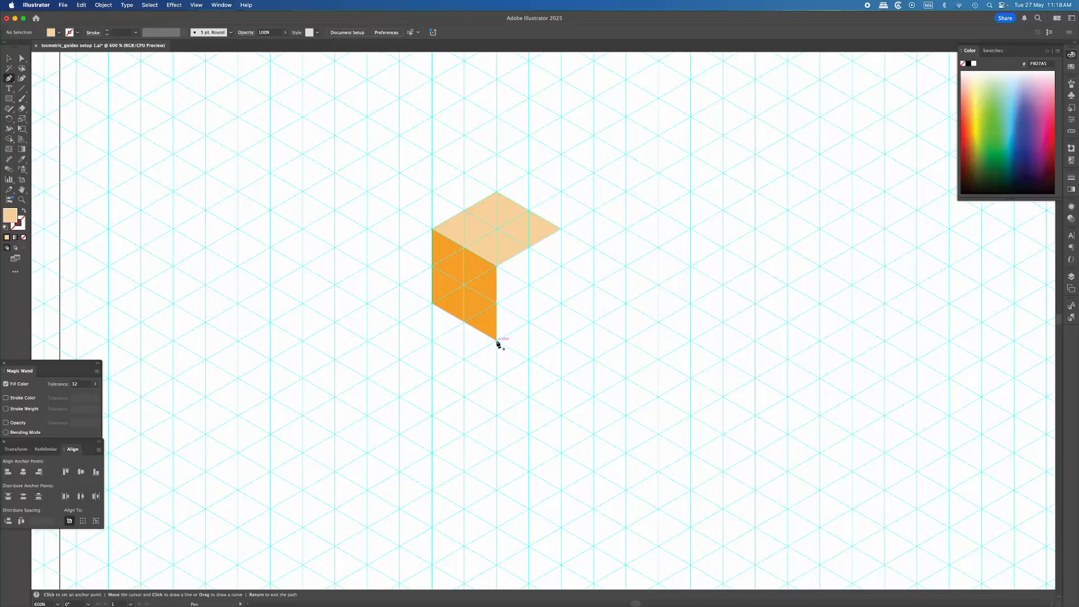
- Draw the cube's right face along the guides, fill it with brown, #A5773A, and deselect it
{"action": "left_click", "coordinate": [495, 265]}
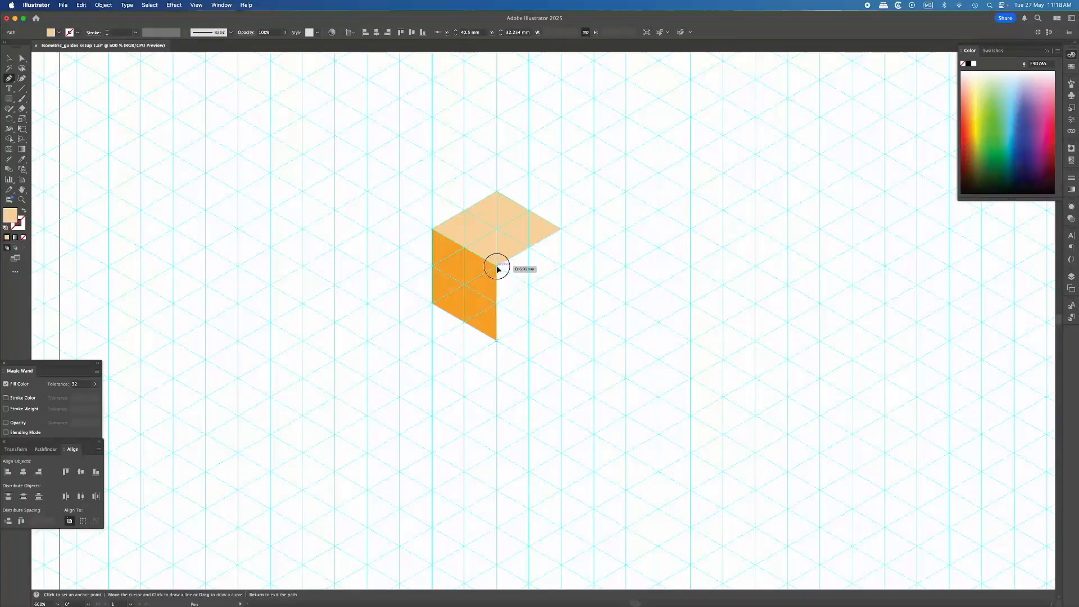
{"action": "left_click", "coordinate": [560, 229]}
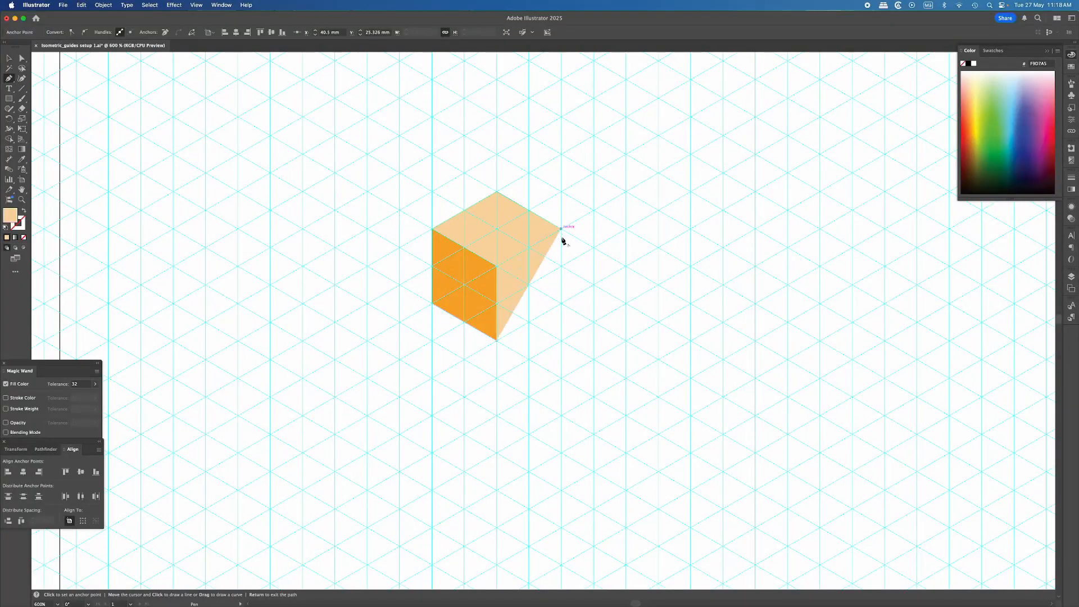
{"action": "left_click", "coordinate": [561, 304]}
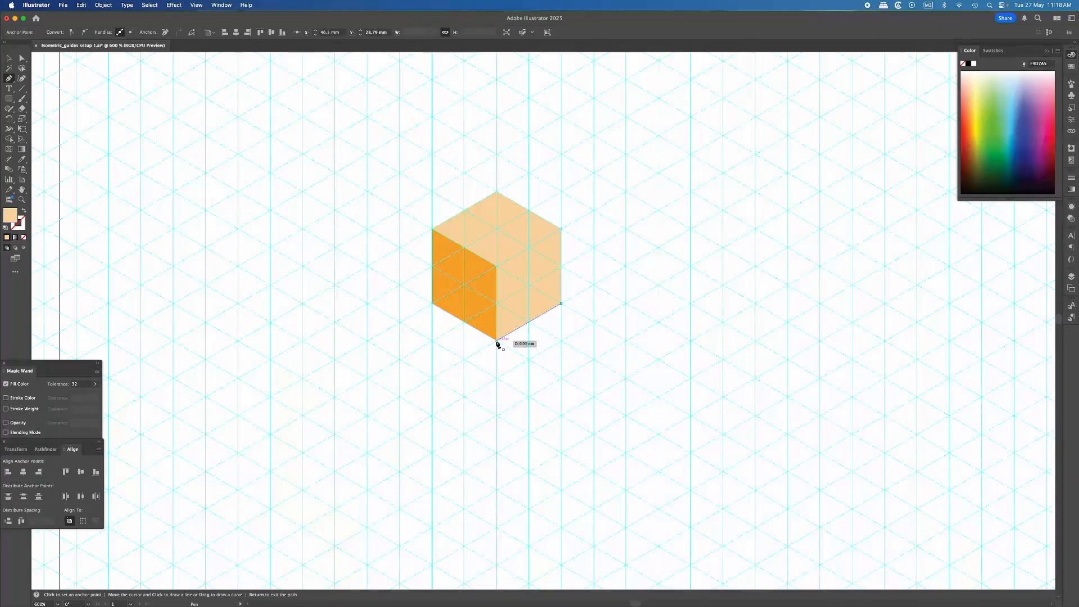
{"action": "left_click", "coordinate": [497, 340]}
{"action": "double_click", "coordinate": [14, 218]}
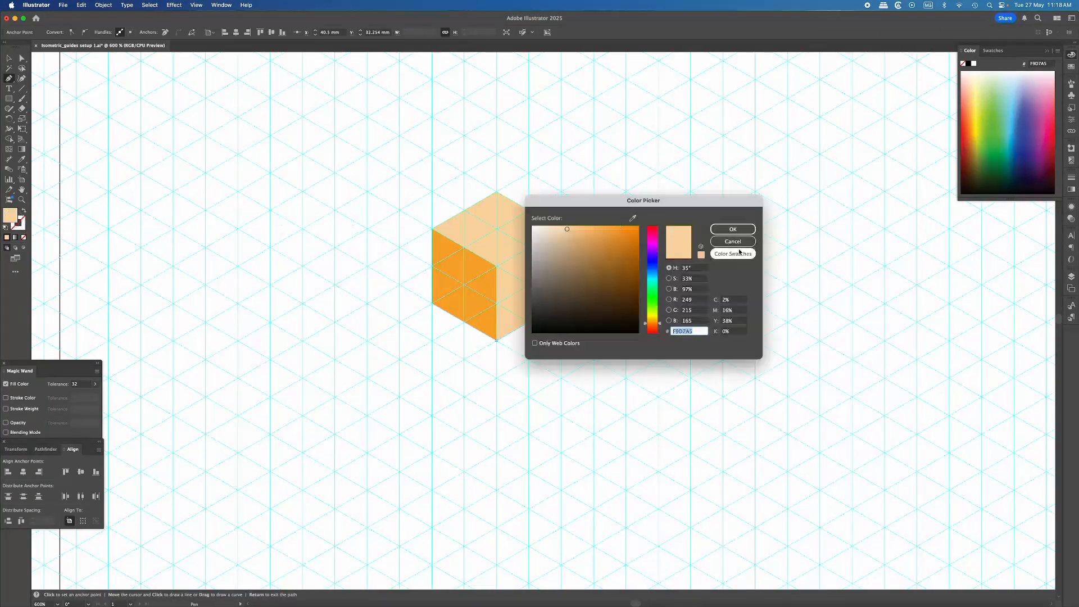
{"action": "type", "text": "A5773A"}
{"action": "left_click", "coordinate": [739, 232]}
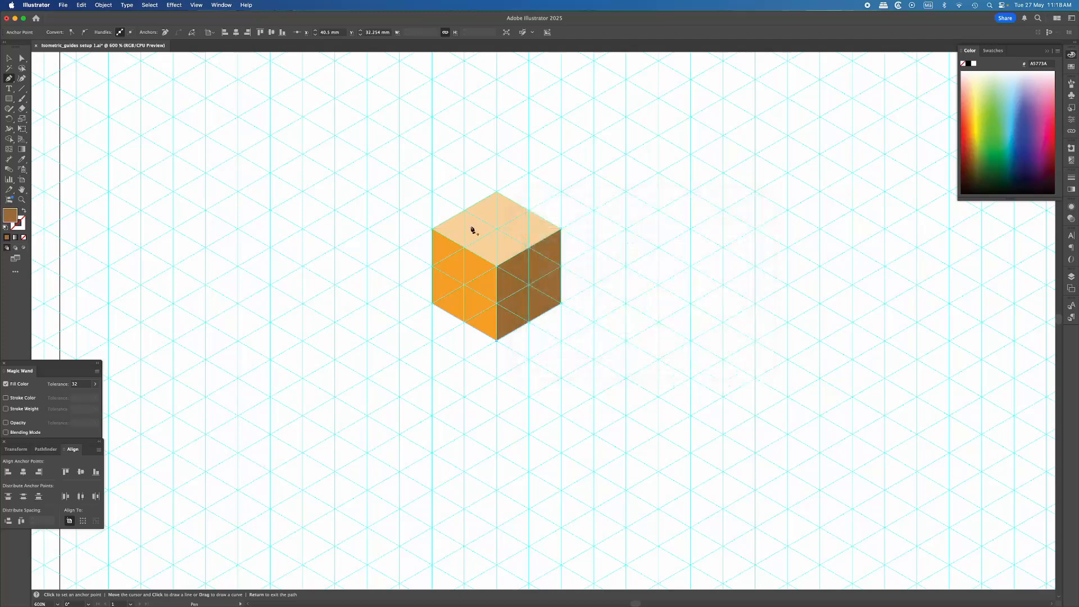
{"action": "left_click", "coordinate": [9, 58]}
{"action": "left_click", "coordinate": [576, 155]}
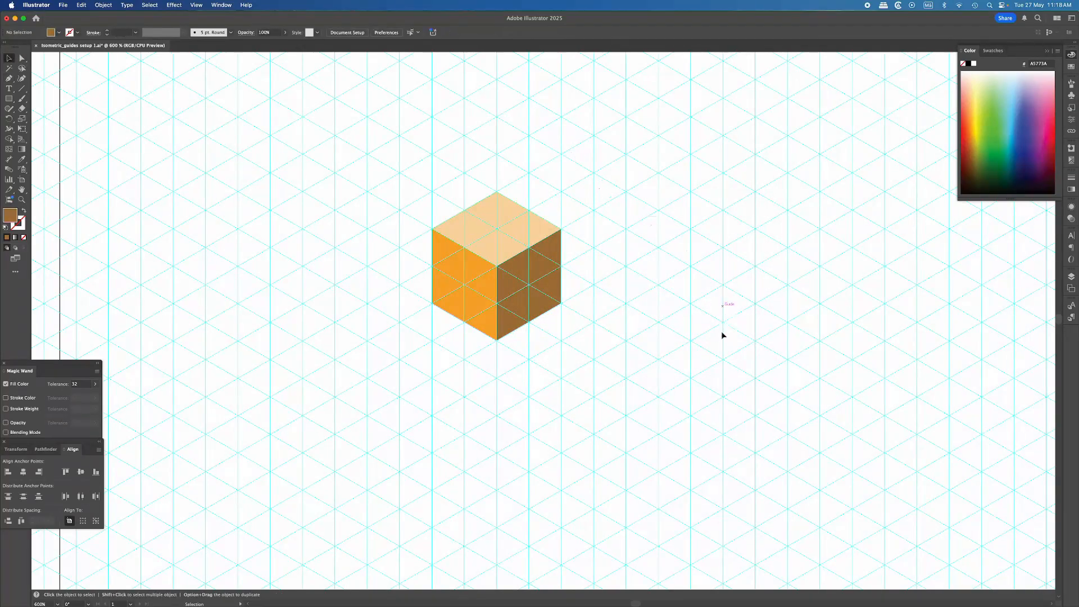
- Expand the guides layer and lock its three guide line groups, leaving the cube's face paths unlocked
{"action": "left_click", "coordinate": [1048, 52]}
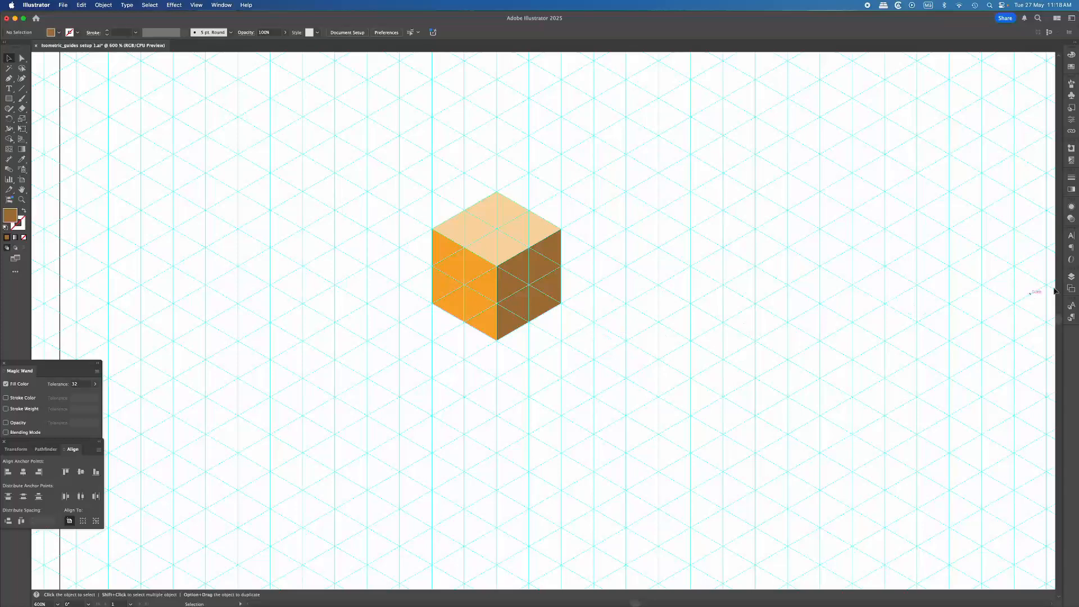
{"action": "left_click", "coordinate": [1071, 276]}
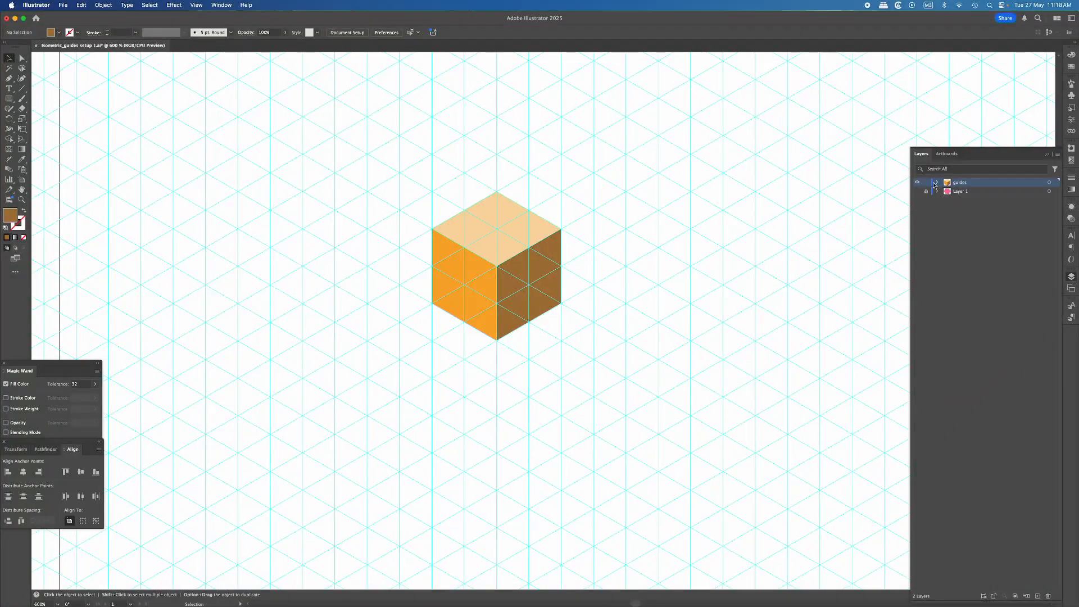
{"action": "left_click", "coordinate": [937, 182]}
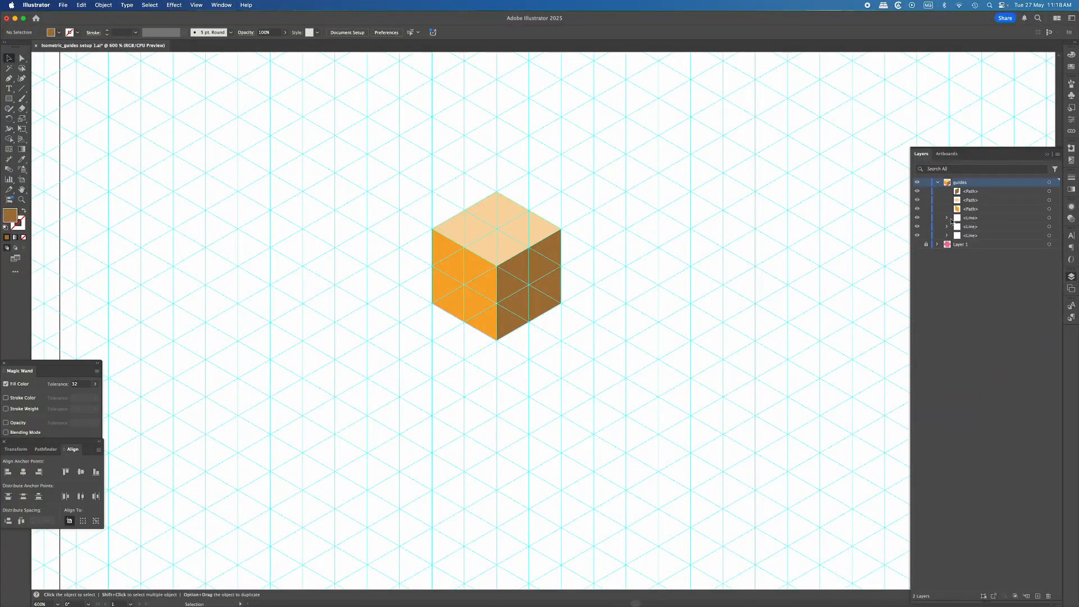
{"action": "mouse_move", "coordinate": [927, 218]}
{"action": "left_mouse_down"}
{"action": "mouse_move", "coordinate": [920, 238]}
{"action": "mouse_move", "coordinate": [918, 218]}
{"action": "left_mouse_up"}
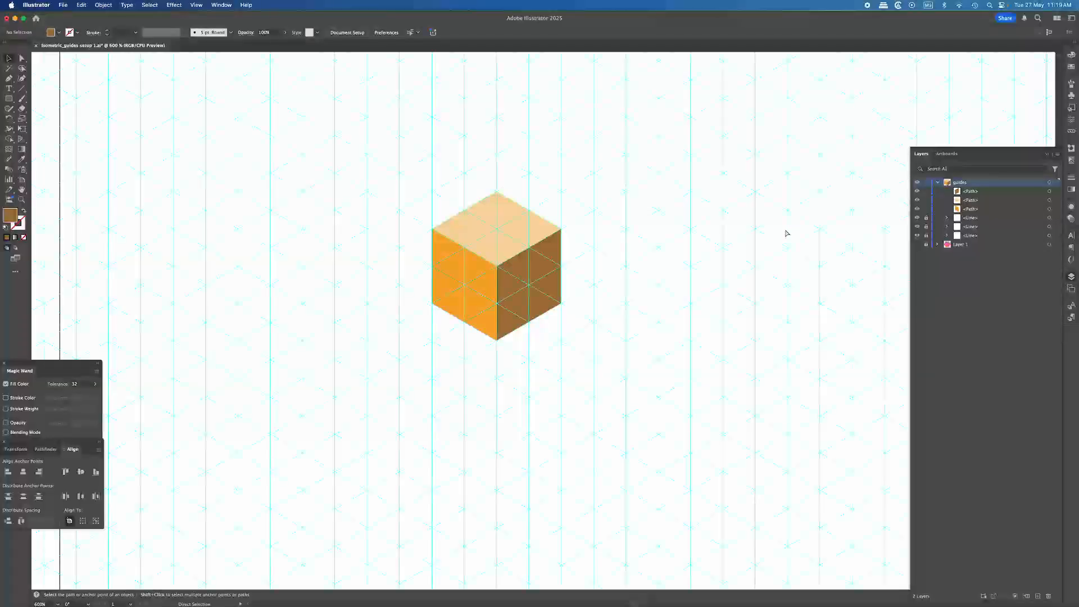
{"action": "key", "text": "v"}
- Hide the guides to view the cube alone, and show them again
{"action": "left_click", "coordinate": [223, 5]}
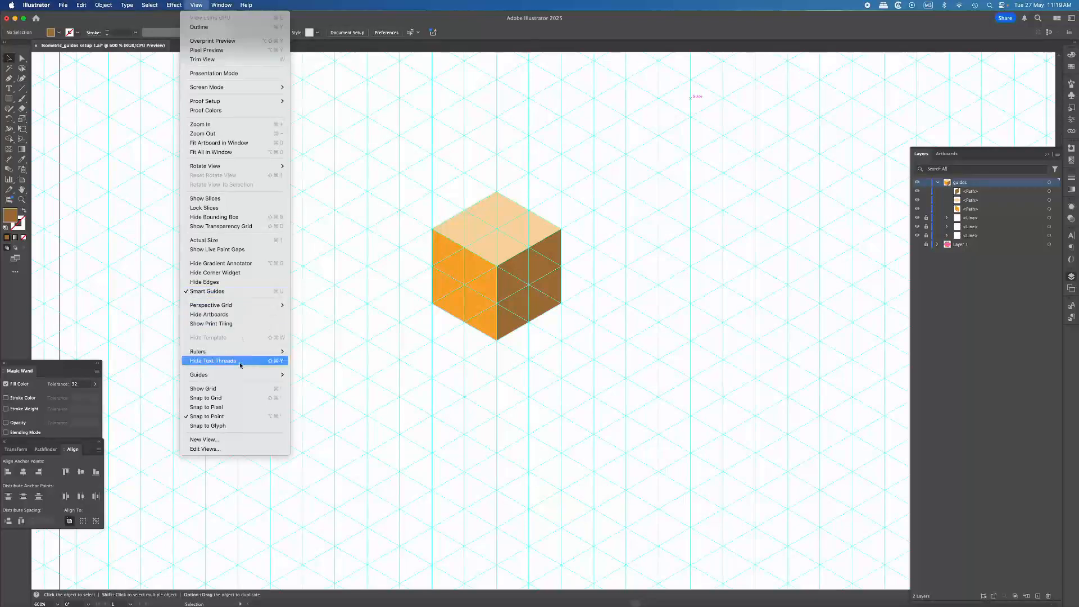
{"action": "mouse_move", "coordinate": [239, 375]}
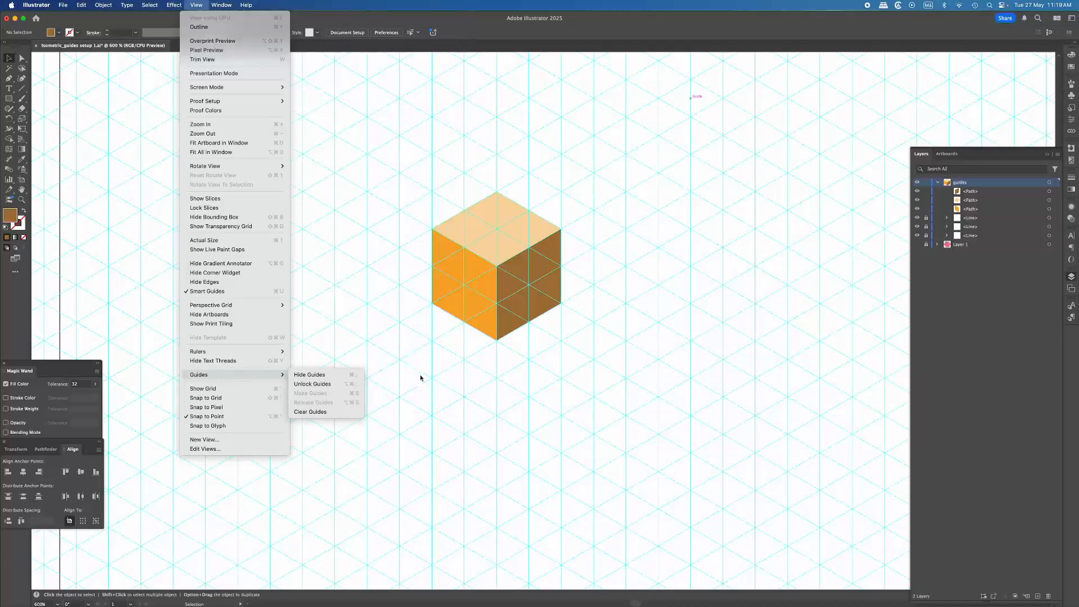
{"action": "left_click", "coordinate": [517, 344]}
{"action": "key", "text": "cmd+semicolon"}
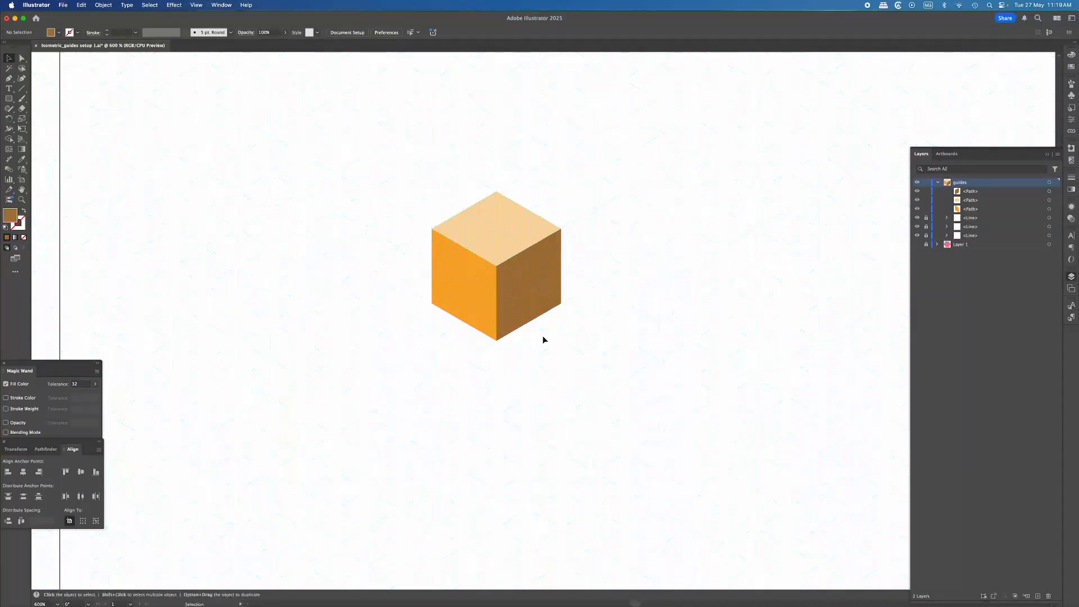
{"action": "left_click", "coordinate": [611, 329], "text": "alt+super"}
{"action": "left_click_drag", "start_coordinate": [544, 298], "coordinate": [423, 258]}
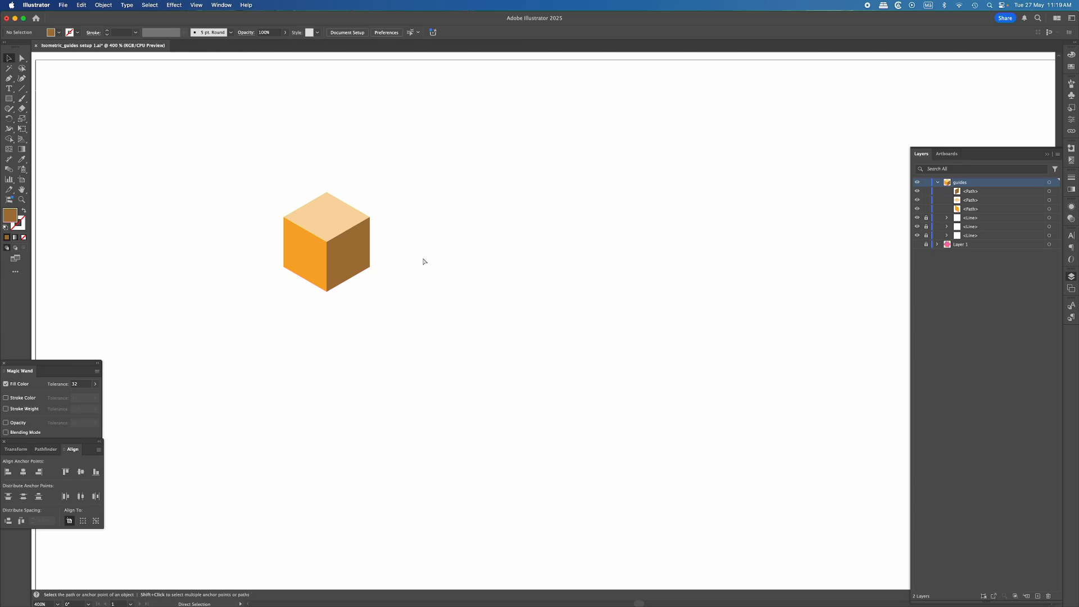
{"action": "key", "text": "cmd+semicolon"}
- Draw a rhombus about 6 mm wide and 3.5 mm high on the brown face's lower guide intersections, using the top face's light orange fill
{"action": "left_click", "coordinate": [434, 265], "text": "super"}
{"action": "left_click", "coordinate": [501, 275], "text": "super"}
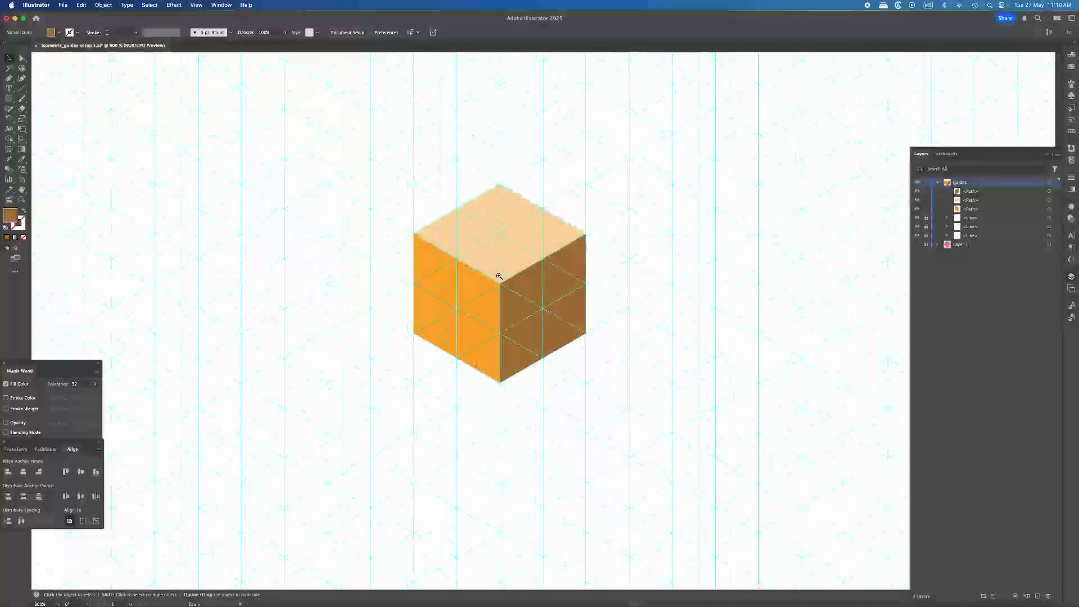
{"action": "left_click_drag", "start_coordinate": [552, 290], "coordinate": [397, 260]}
{"action": "left_click", "coordinate": [11, 79]}
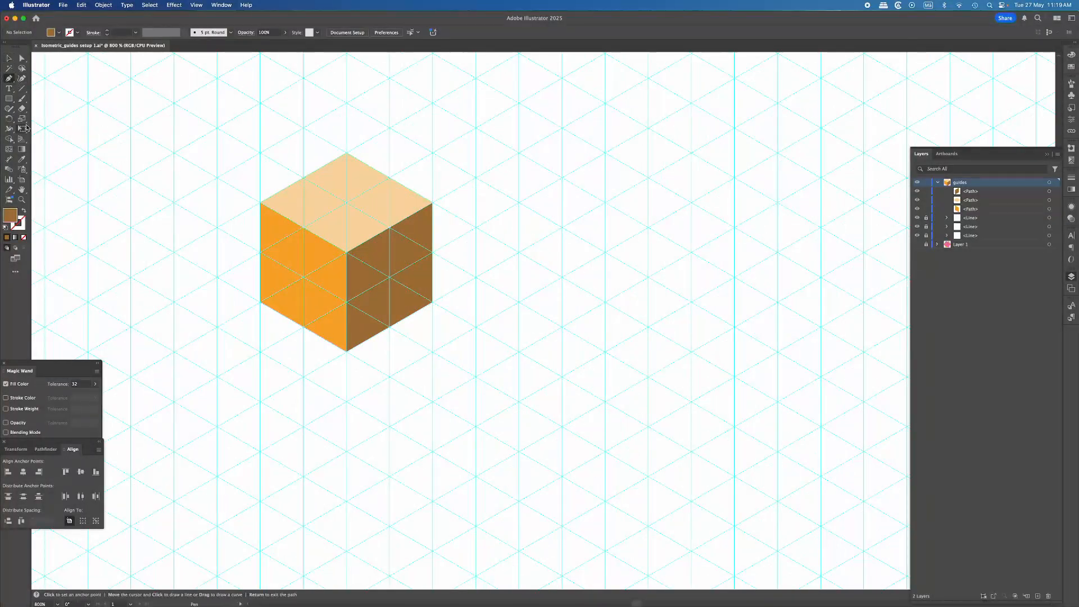
{"action": "key", "text": "super+equal"}
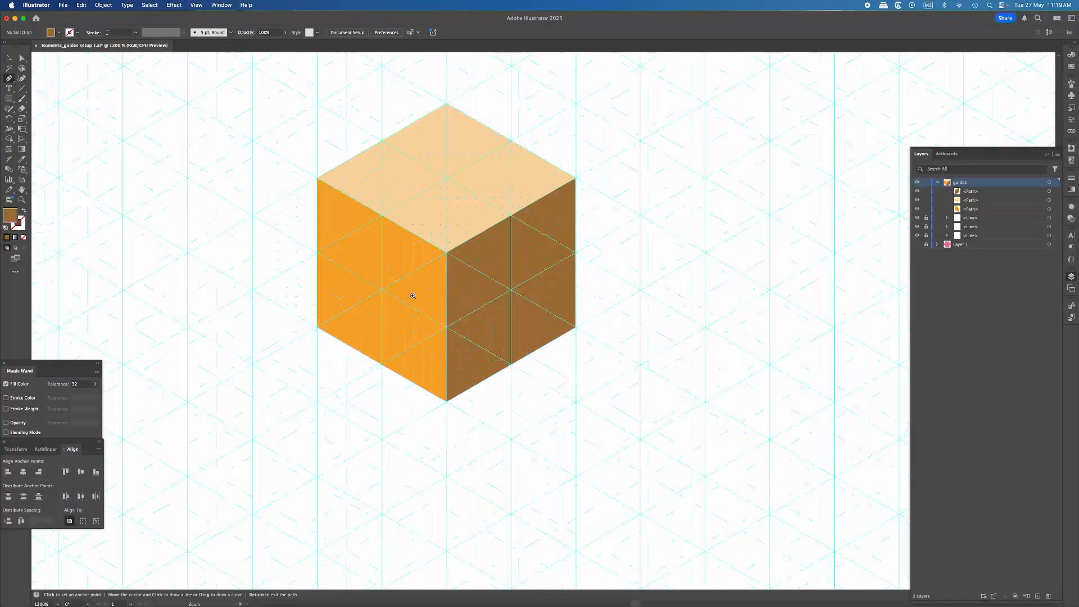
{"action": "left_click", "coordinate": [478, 226], "text": "super"}
{"action": "key", "text": "super+shift+a"}
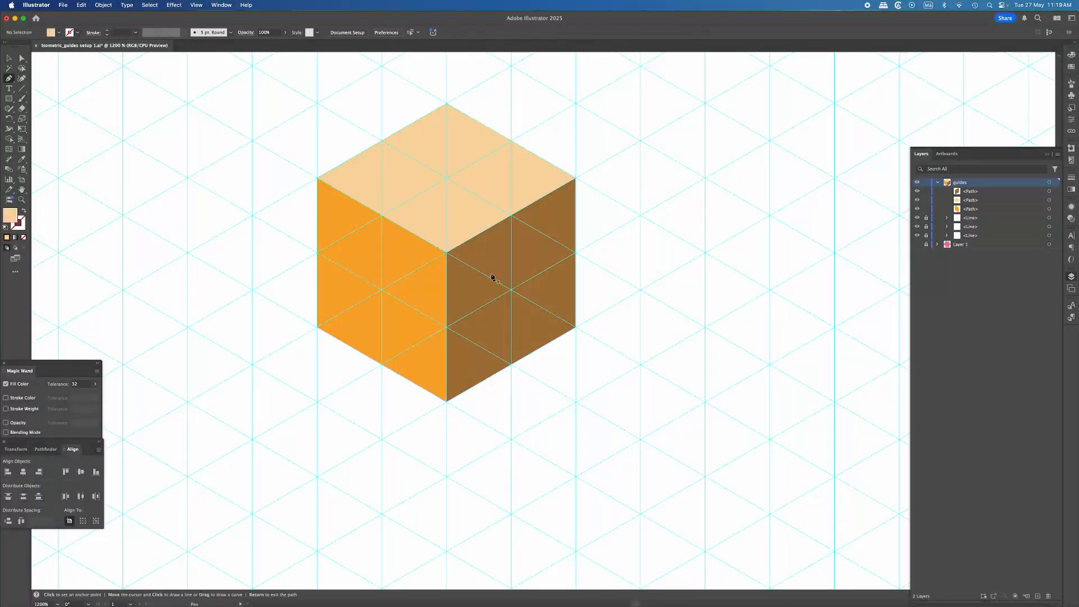
{"action": "left_click", "coordinate": [446, 327]}
{"action": "left_click", "coordinate": [511, 290]}
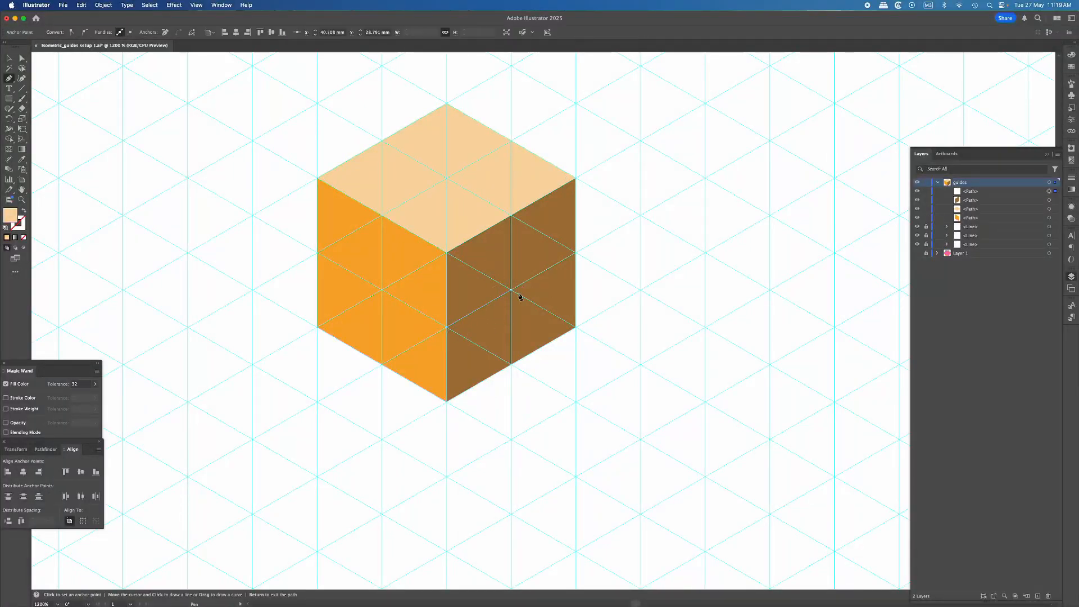
{"action": "left_click", "coordinate": [575, 327]}
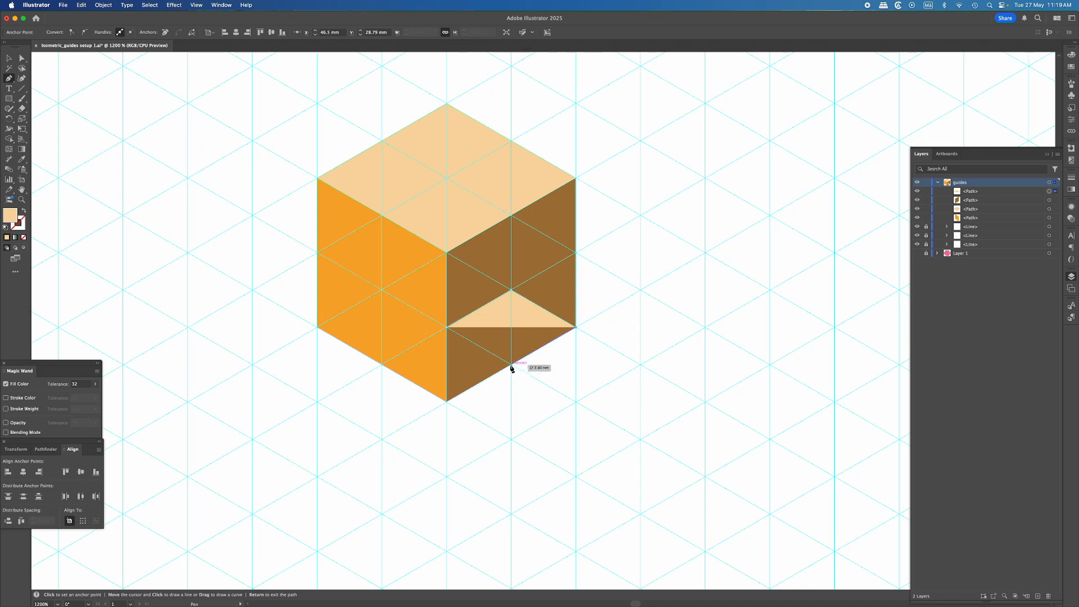
{"action": "left_click", "coordinate": [511, 364]}
{"action": "left_click", "coordinate": [447, 329]}
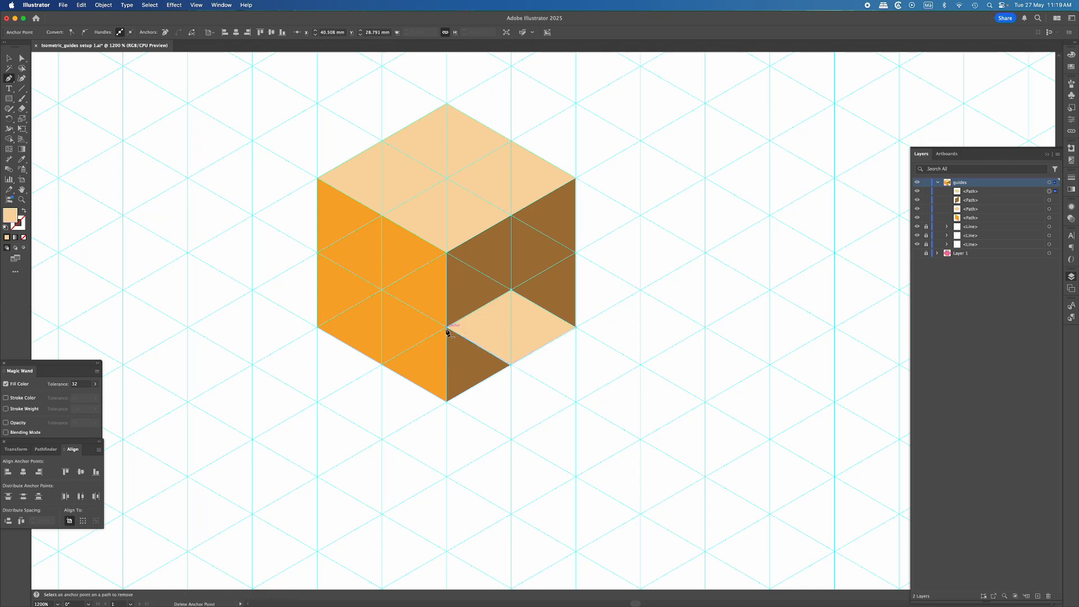
{"action": "key", "text": "super+shift+a"}
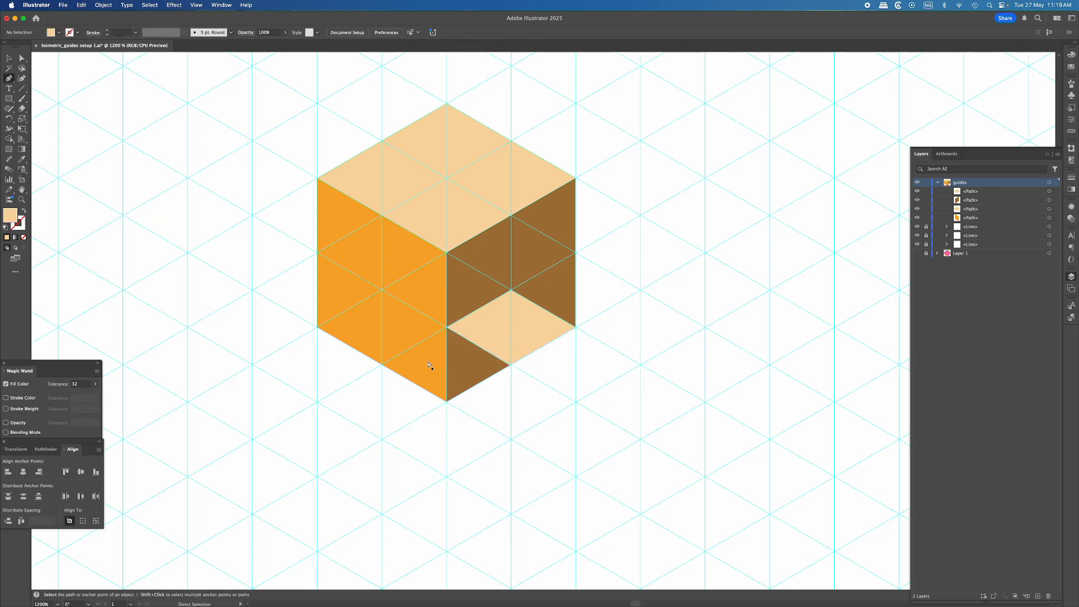
- Draw a left face with edges about 3.5 mm long below the small rhombus, using the cube's orange left-face fill
{"action": "left_click", "coordinate": [437, 375], "text": "super"}
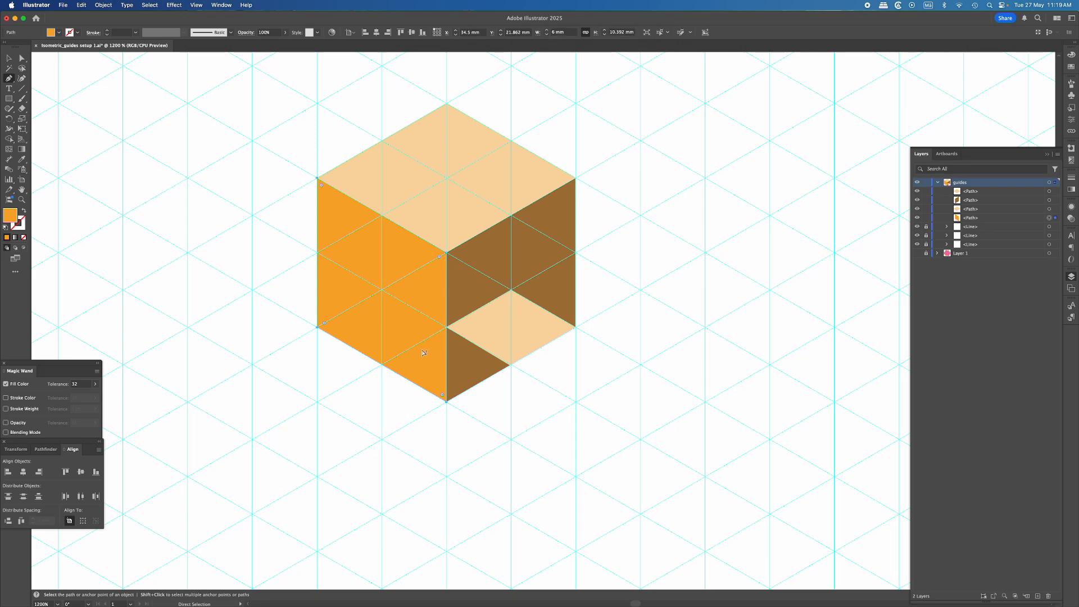
{"action": "left_click", "coordinate": [491, 411], "text": "super"}
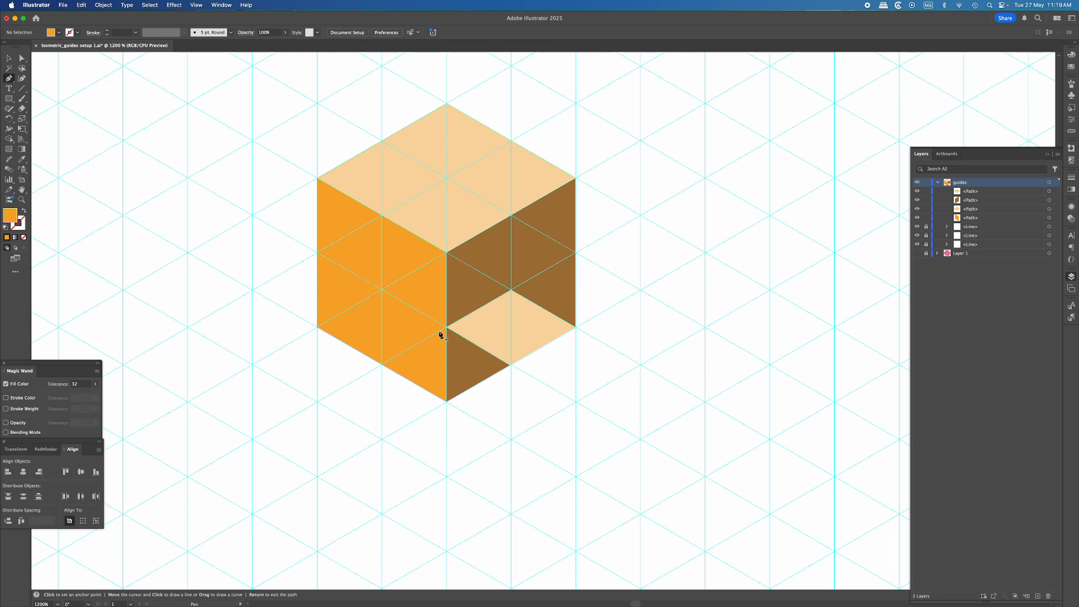
{"action": "left_click", "coordinate": [446, 327]}
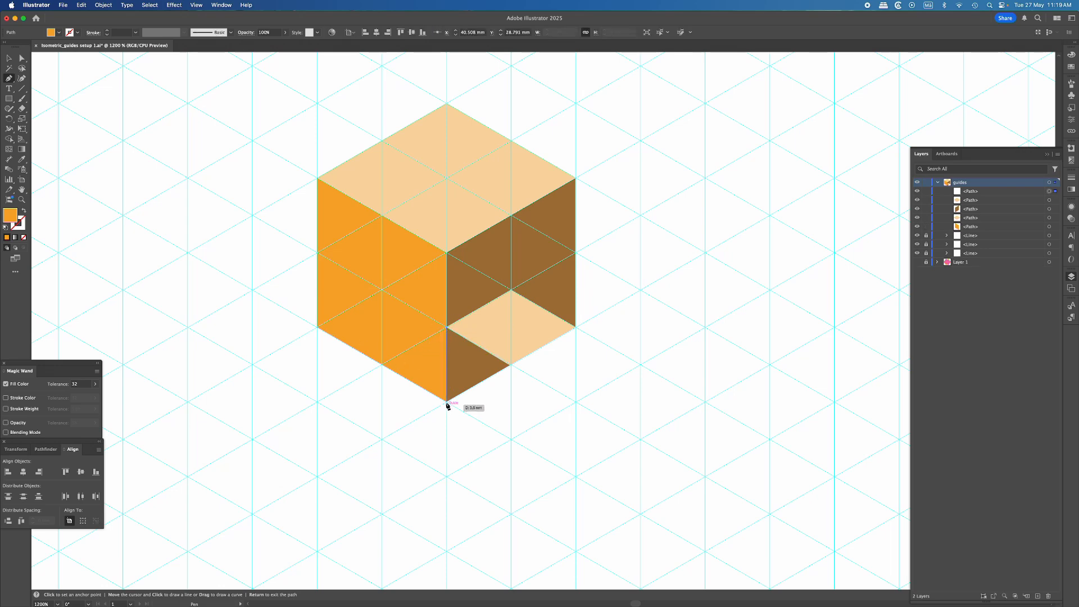
{"action": "left_click", "coordinate": [447, 402]}
{"action": "left_click", "coordinate": [511, 439]}
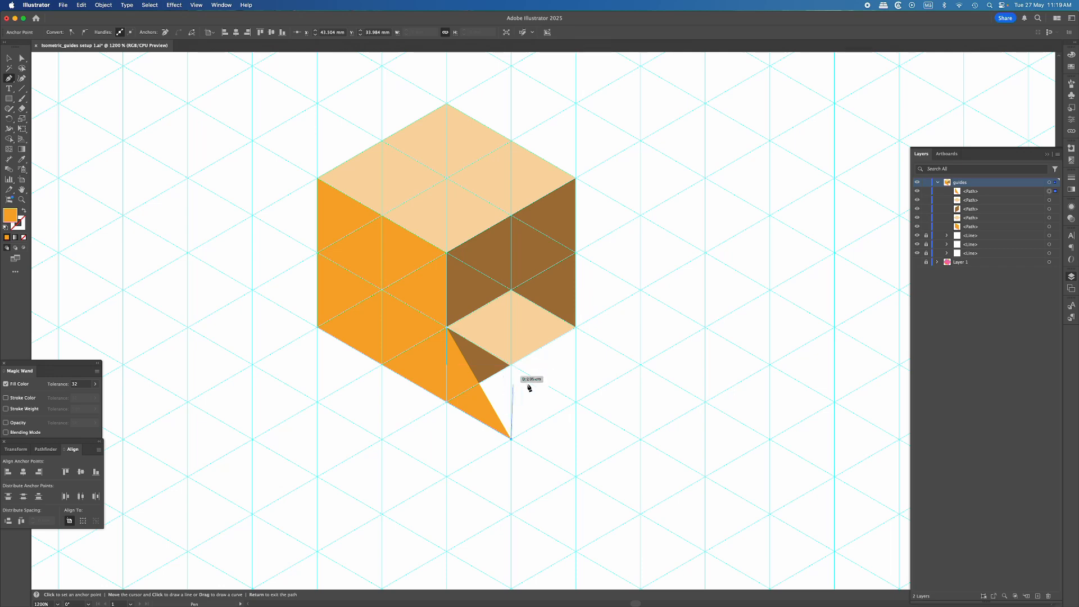
{"action": "left_click", "coordinate": [539, 315]}
{"action": "left_click", "coordinate": [536, 319]}
{"action": "left_click", "coordinate": [536, 320]}
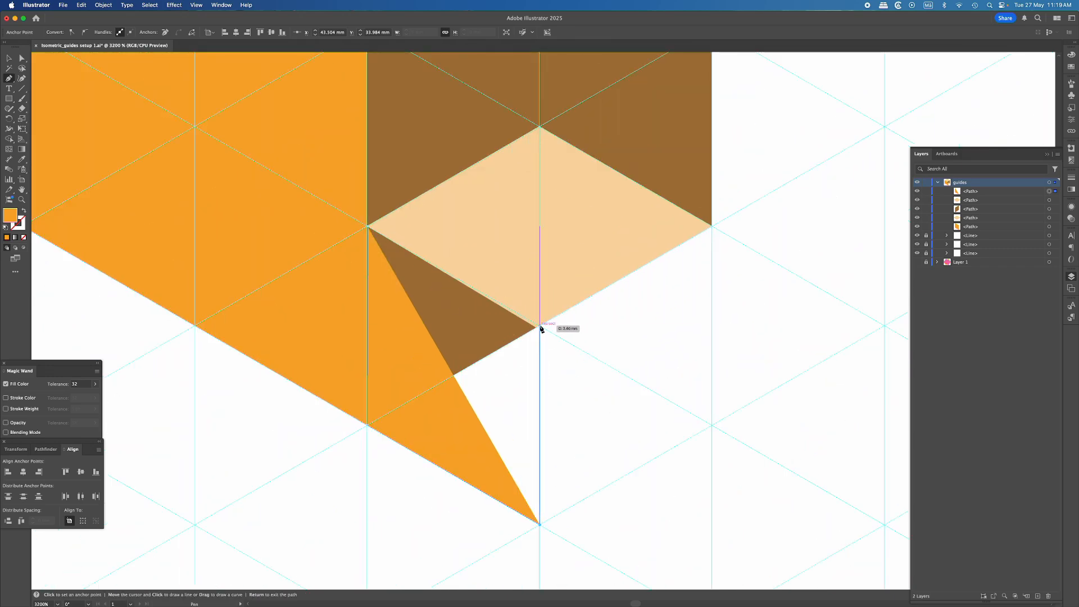
{"action": "left_click", "coordinate": [540, 326]}
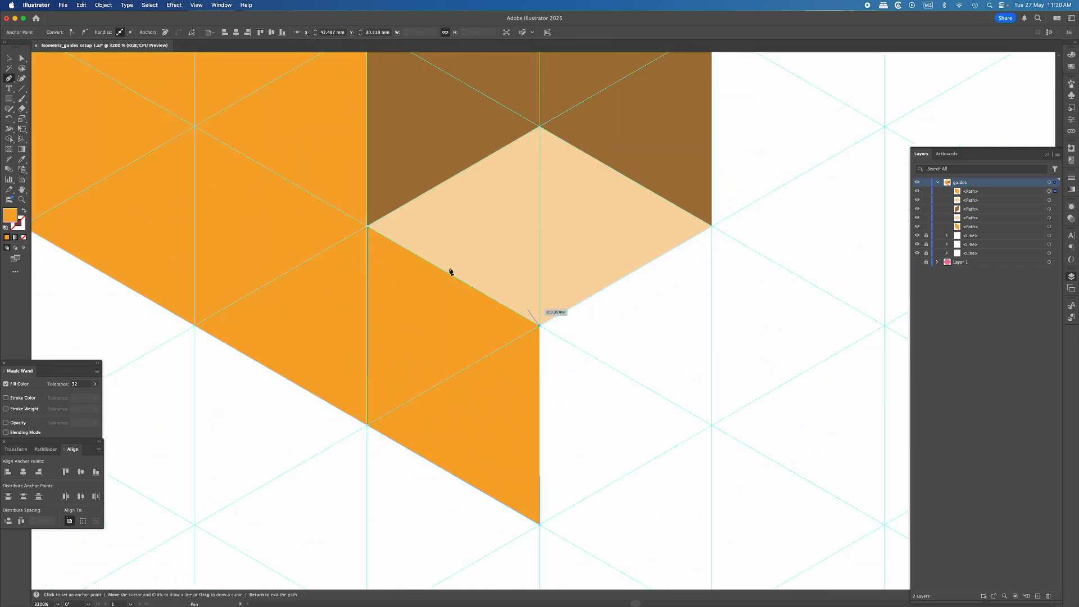
{"action": "left_click", "coordinate": [367, 226]}
- Move the small left face's upper-left anchor point off the guides and snap it back to the guide intersection
{"action": "key", "text": "a"}
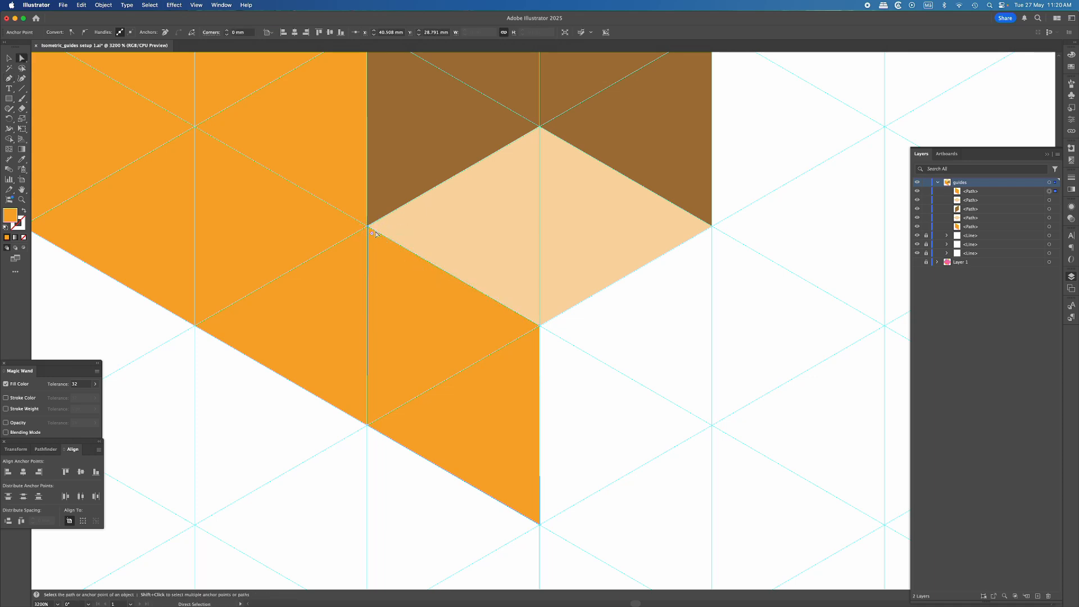
{"action": "left_click_drag", "start_coordinate": [368, 226], "coordinate": [391, 227]}
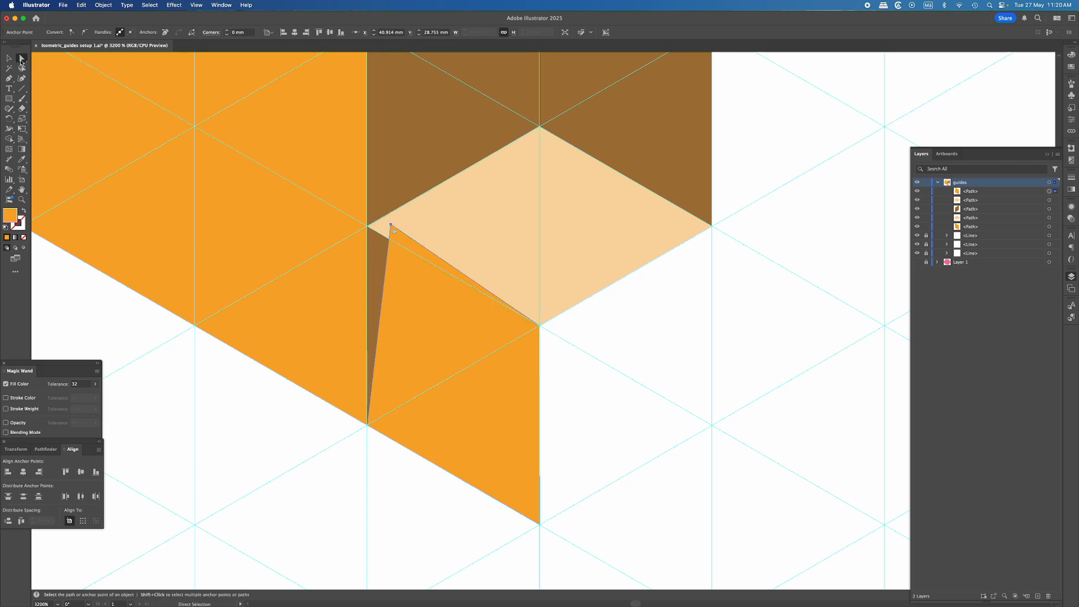
{"action": "left_click_drag", "start_coordinate": [393, 226], "coordinate": [369, 228]}
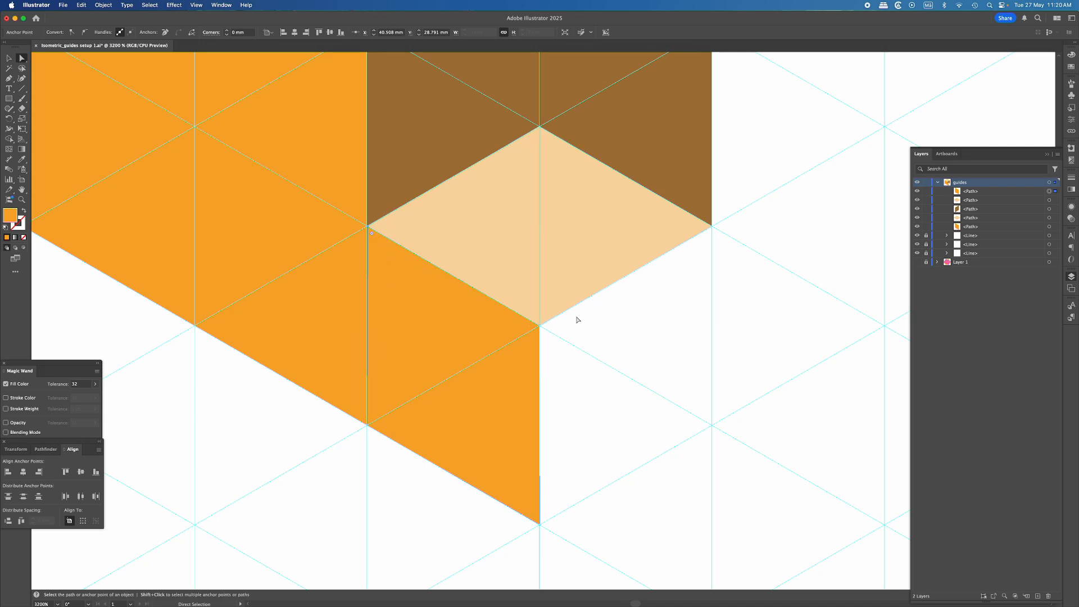
- Bring the small light orange rhombus to the front of the stacking order
{"action": "left_click", "coordinate": [560, 308]}
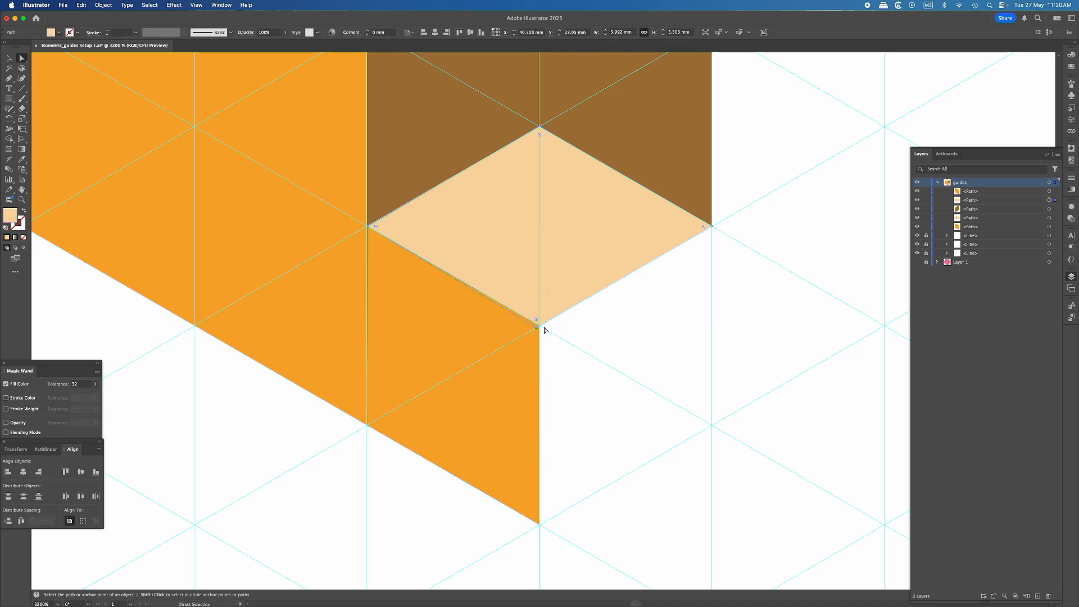
{"action": "scroll", "coordinate": [546, 337], "scroll_direction": "up", "scroll_amount": 2}
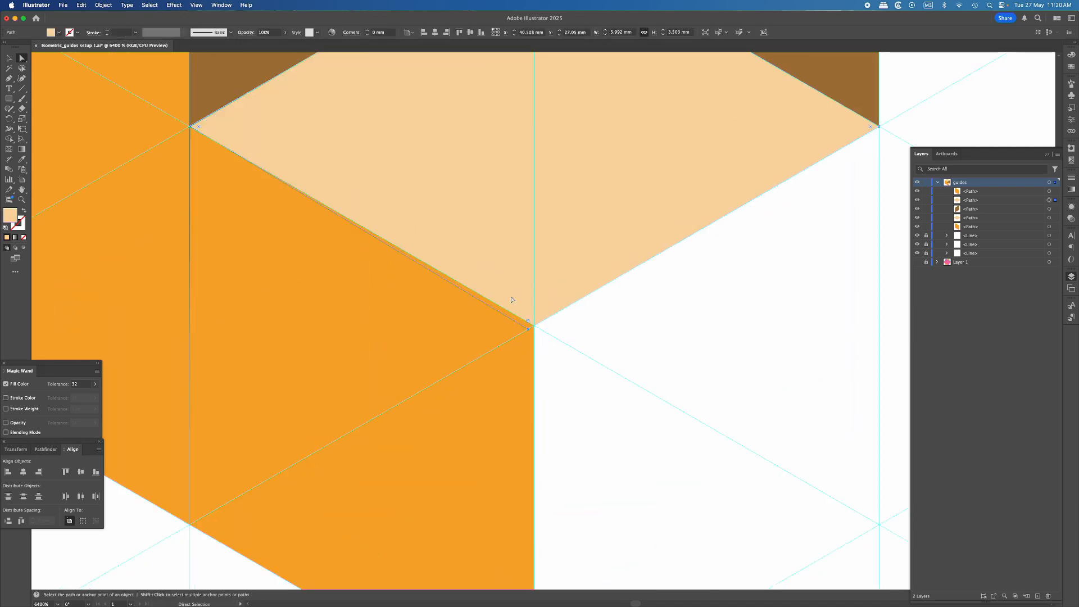
{"action": "right_click", "coordinate": [505, 237]}
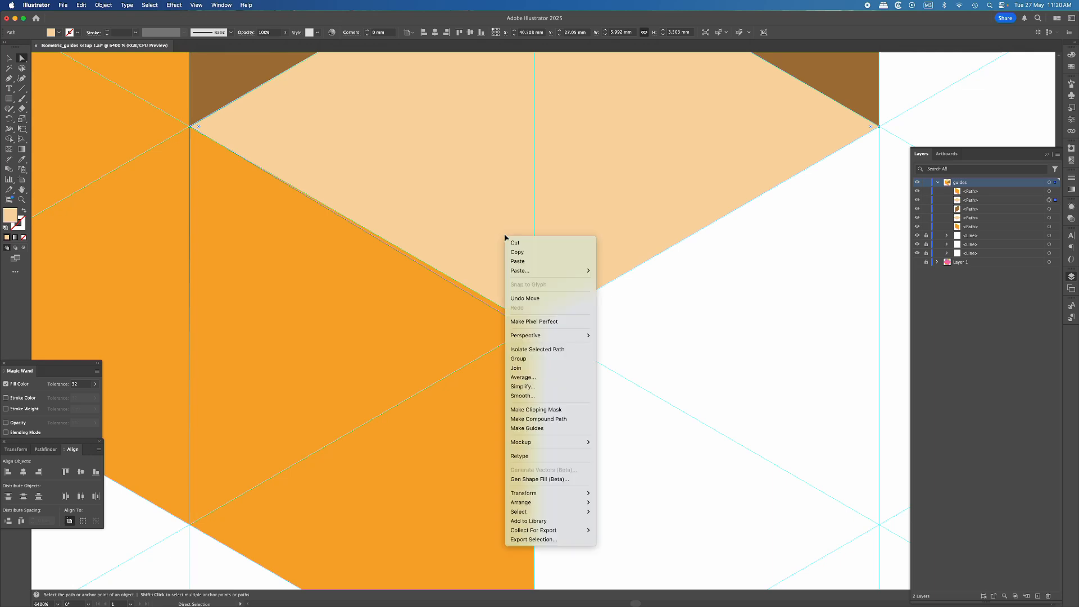
{"action": "mouse_move", "coordinate": [562, 503]}
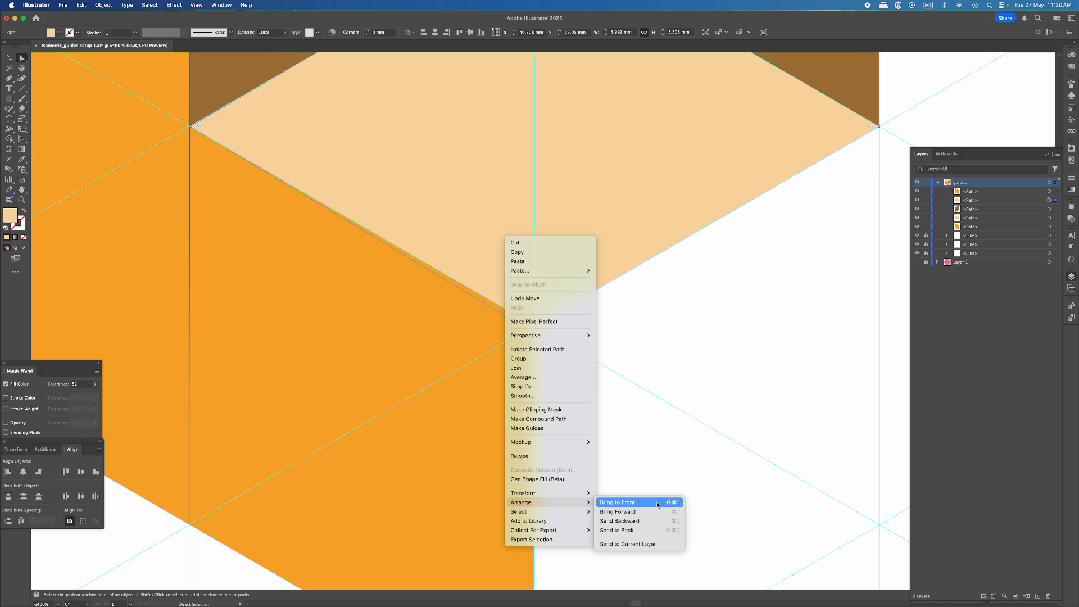
{"action": "left_click", "coordinate": [677, 505]}
- Snap the small rhombus's bottom anchor point to the guide intersection and deselect the shape
{"action": "left_click", "coordinate": [538, 342]}
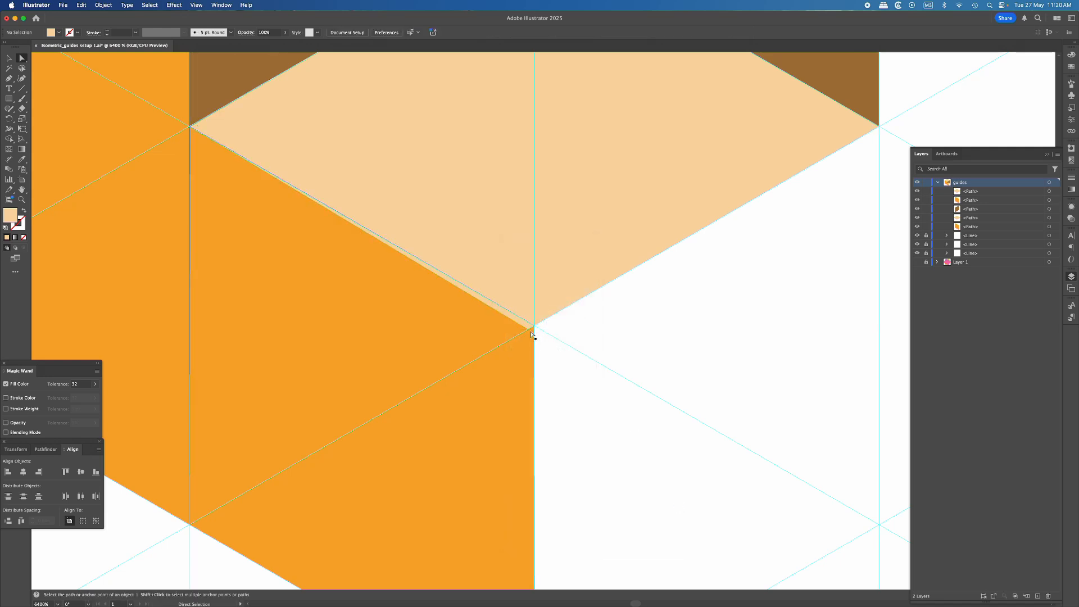
{"action": "left_click", "coordinate": [529, 331]}
{"action": "left_click_drag", "start_coordinate": [535, 333], "coordinate": [534, 321]}
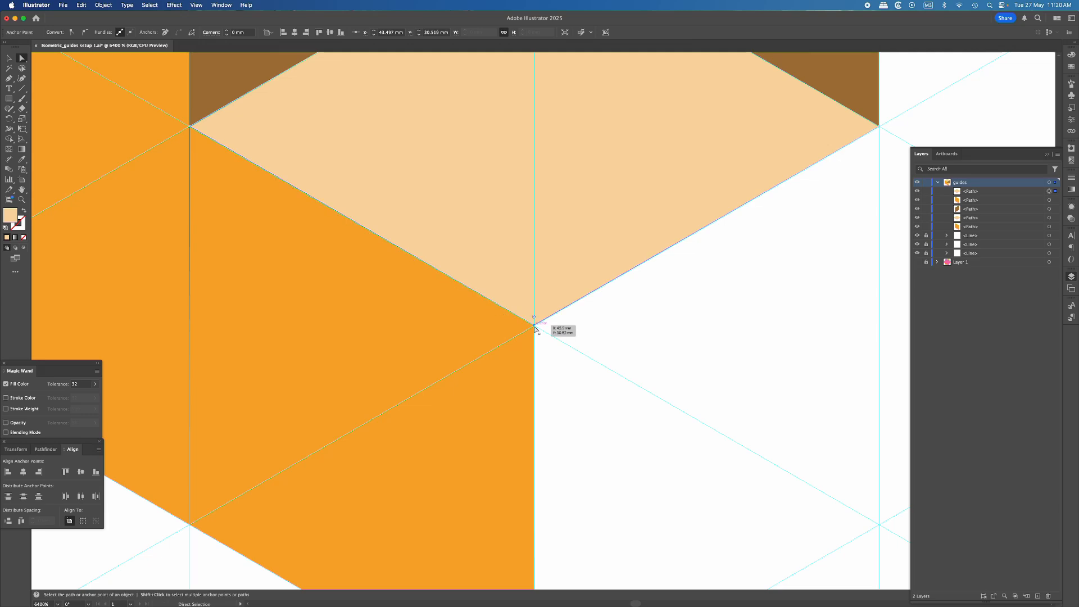
{"action": "left_click", "coordinate": [688, 345]}
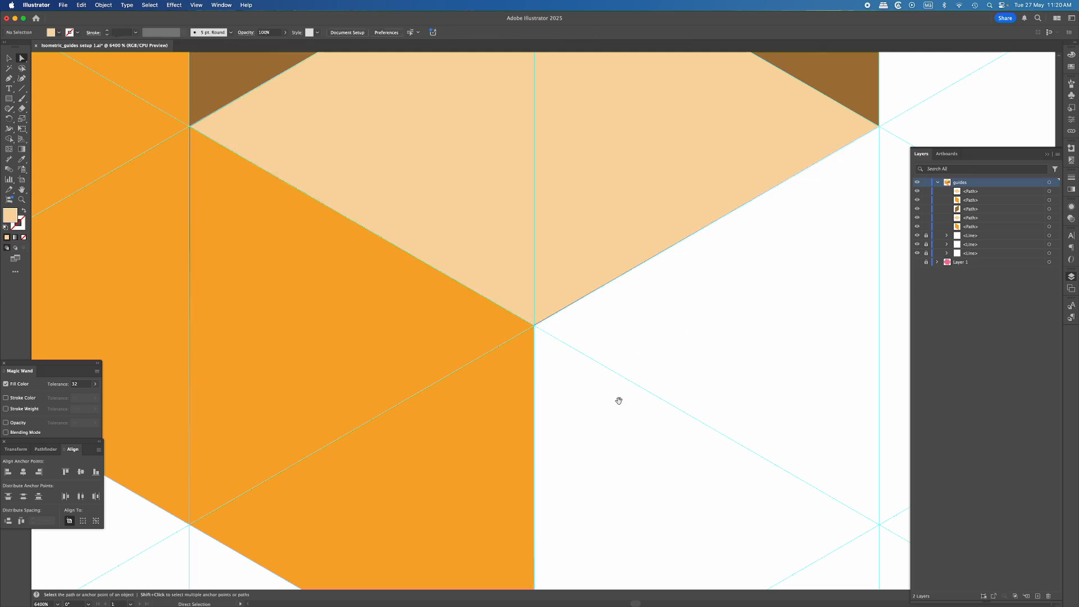
- Draw the small block's right face with edges about 3.5 mm long, from the small rhombus's lower-right edge down along the guides
{"action": "left_click", "coordinate": [597, 418], "text": "alt+super"}
{"action": "left_click", "coordinate": [589, 359], "text": "alt+super"}
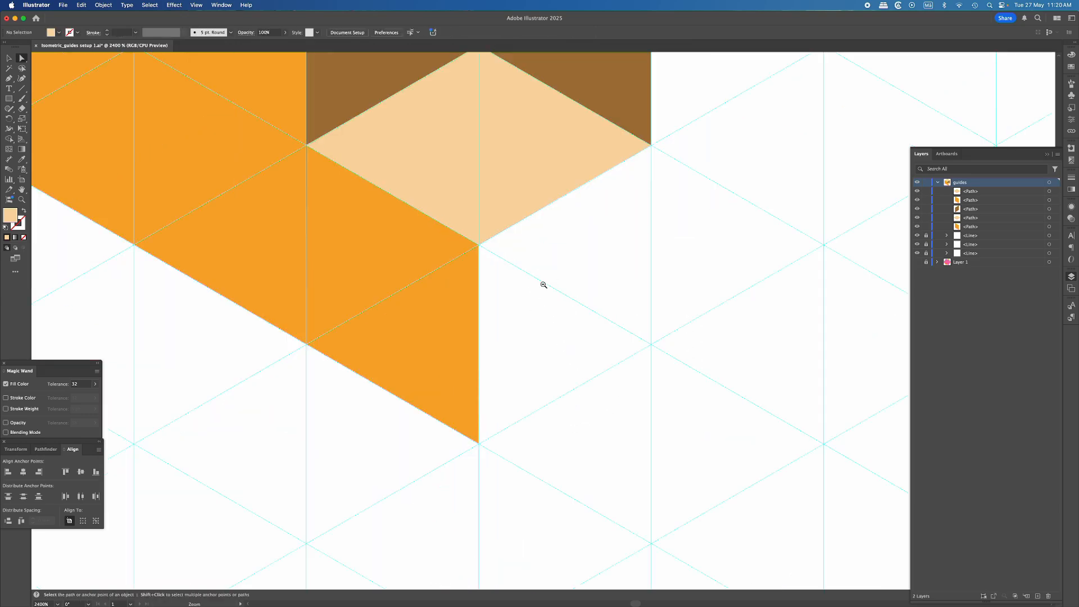
{"action": "left_click", "coordinate": [513, 277], "text": "alt+super"}
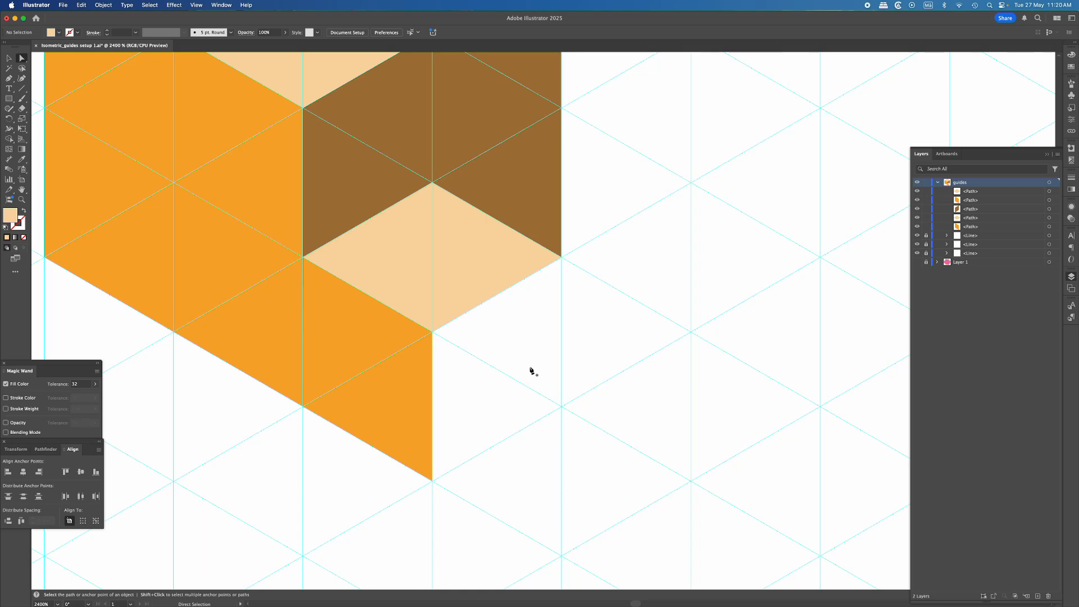
{"action": "key", "text": "p"}
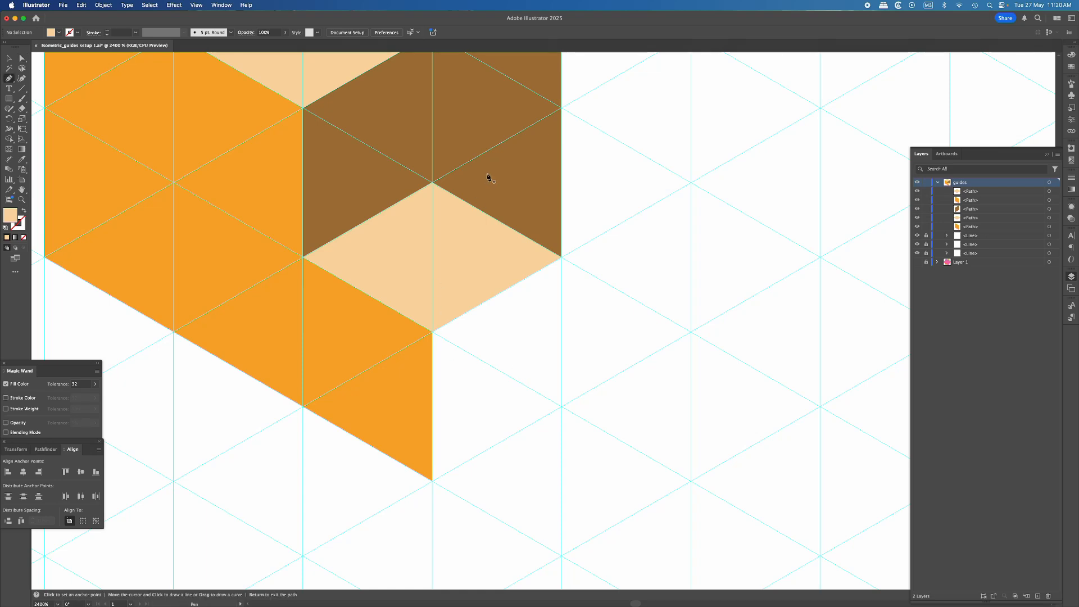
{"action": "left_click", "coordinate": [433, 331]}
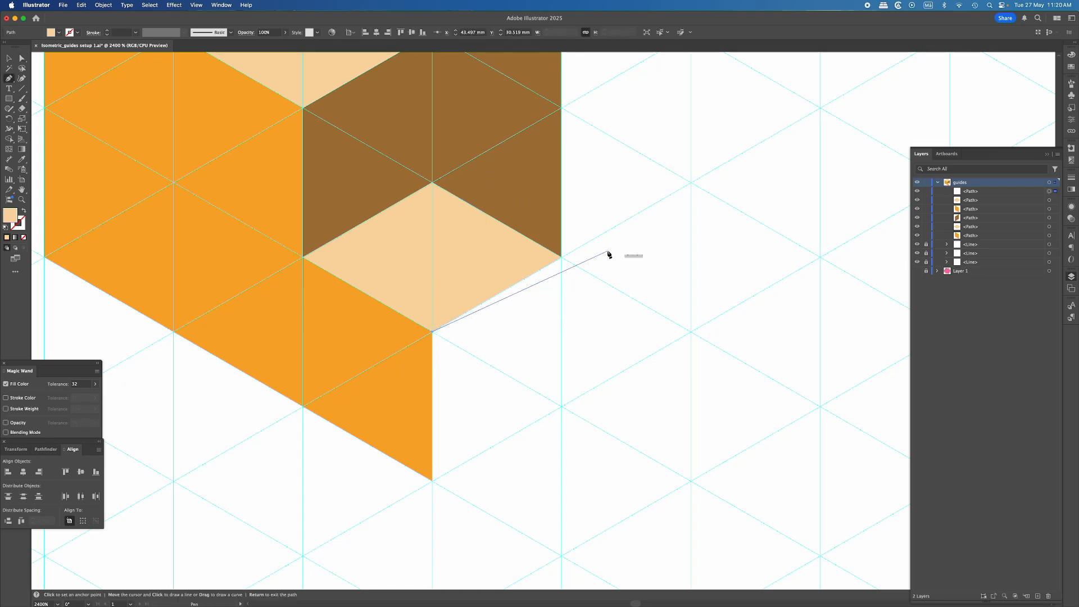
{"action": "left_click", "coordinate": [562, 258]}
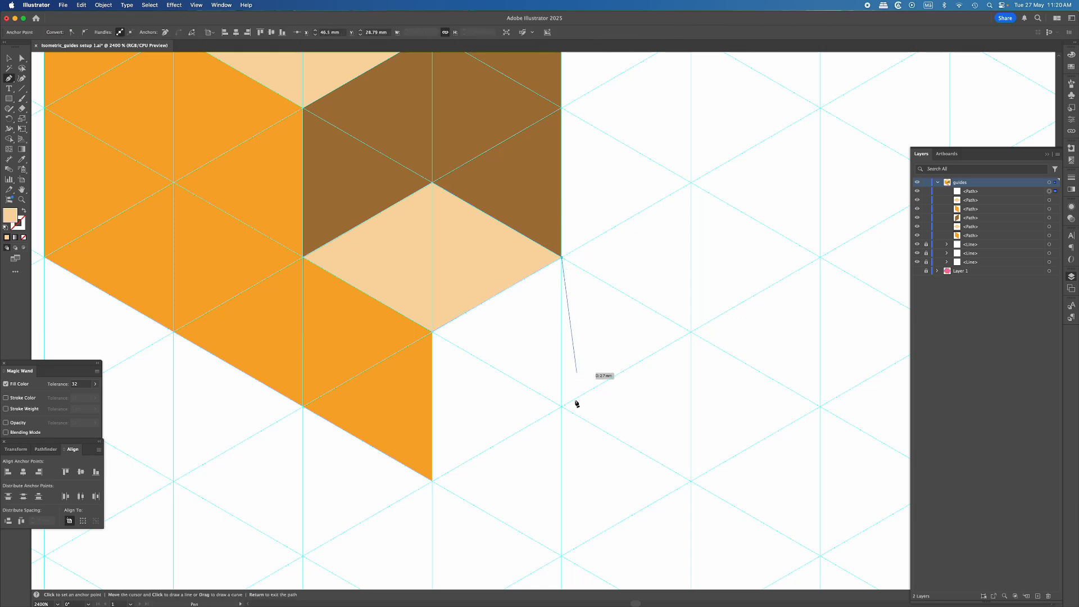
{"action": "left_click", "coordinate": [561, 406]}
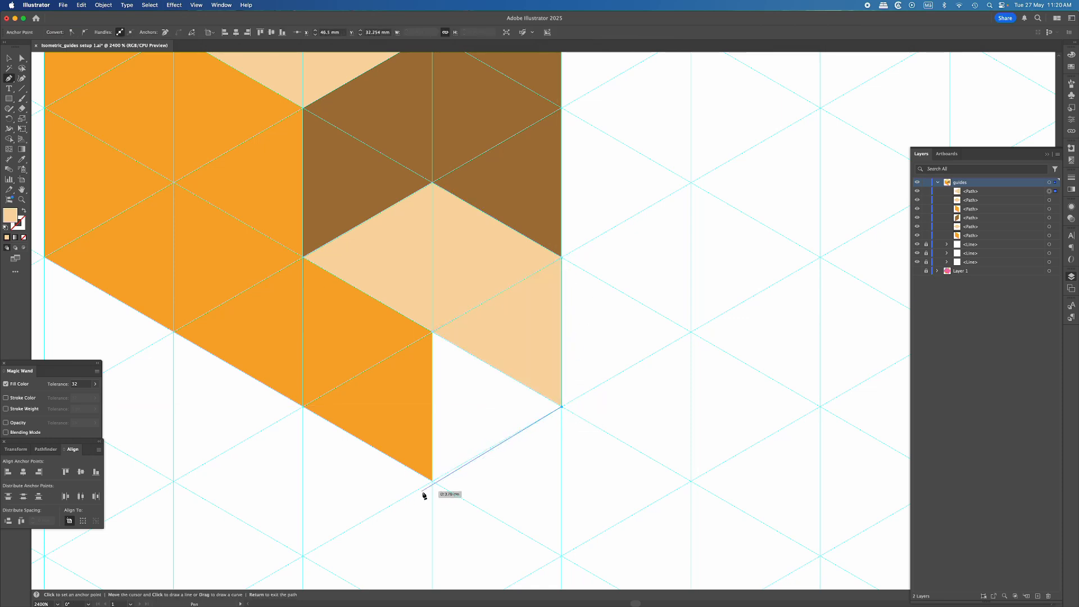
{"action": "left_click", "coordinate": [432, 481]}
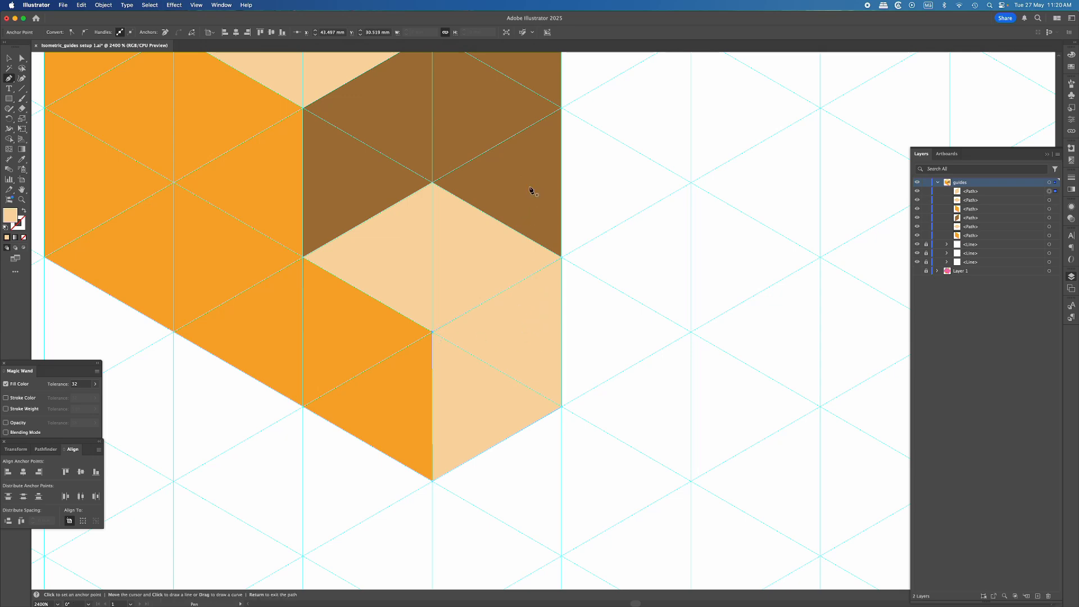
- Fill the small block's right face with the brown sampled from the cube's right face and deselect it
{"action": "left_click", "coordinate": [501, 304], "text": "alt+super"}
{"action": "left_click_drag", "start_coordinate": [483, 250], "coordinate": [492, 282]}
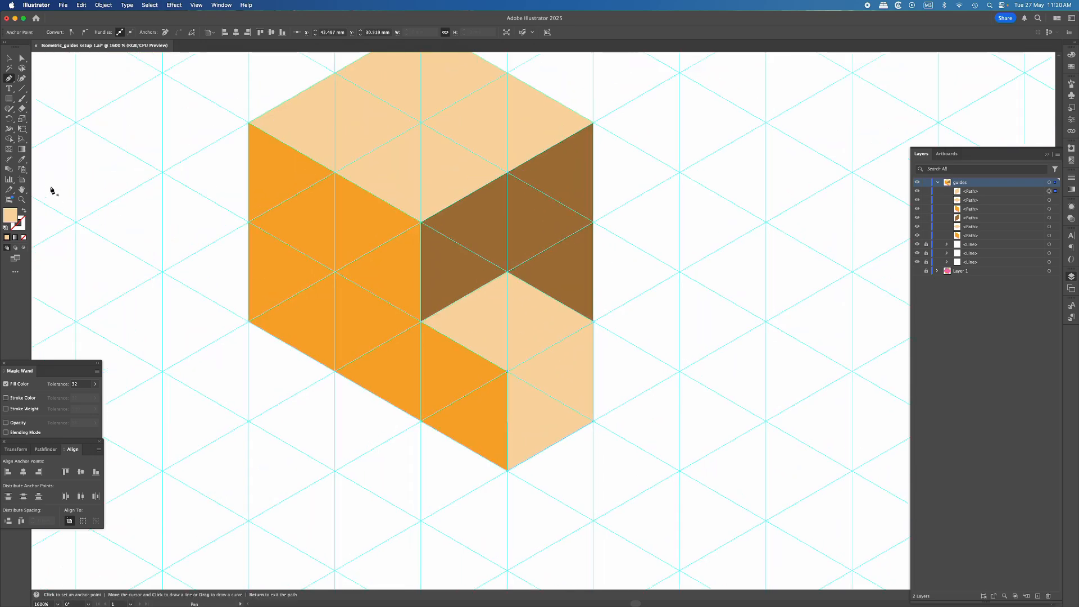
{"action": "left_click", "coordinate": [21, 159]}
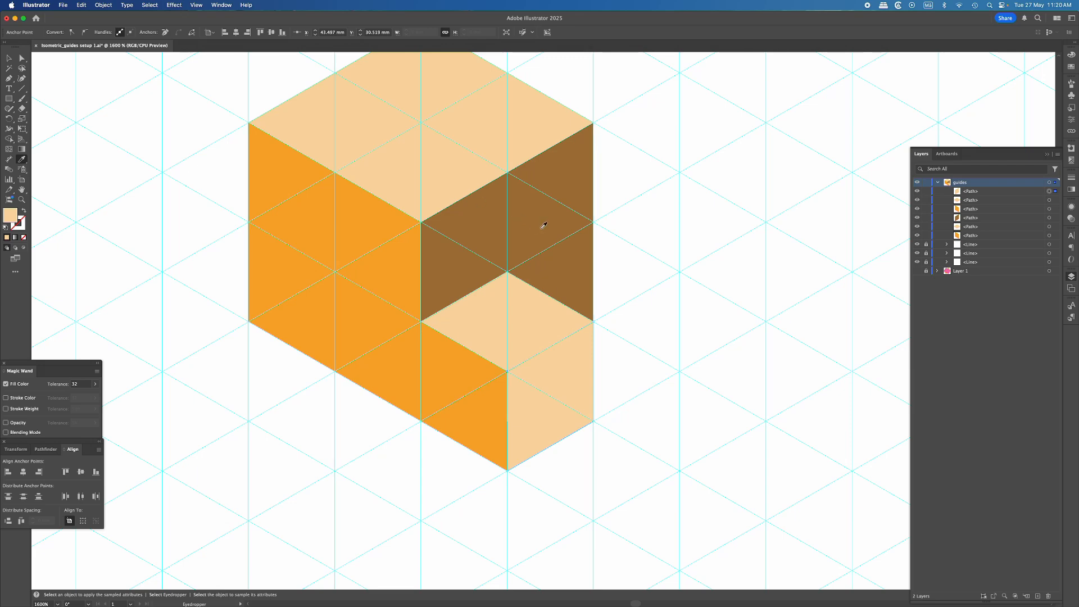
{"action": "left_click", "coordinate": [543, 227]}
{"action": "left_click", "coordinate": [7, 57]}
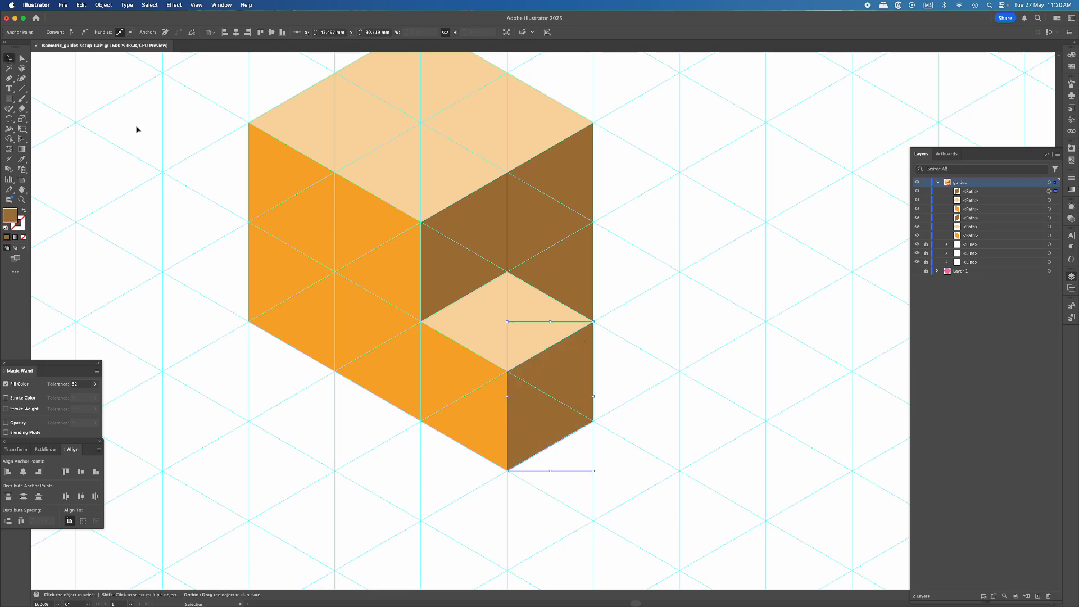
{"action": "left_click", "coordinate": [640, 296]}
- Hide the guides and examine the seam where the small block's left face meets the large cube
{"action": "key", "text": "super+minus"}
{"action": "left_click_drag", "start_coordinate": [556, 281], "coordinate": [582, 302]}
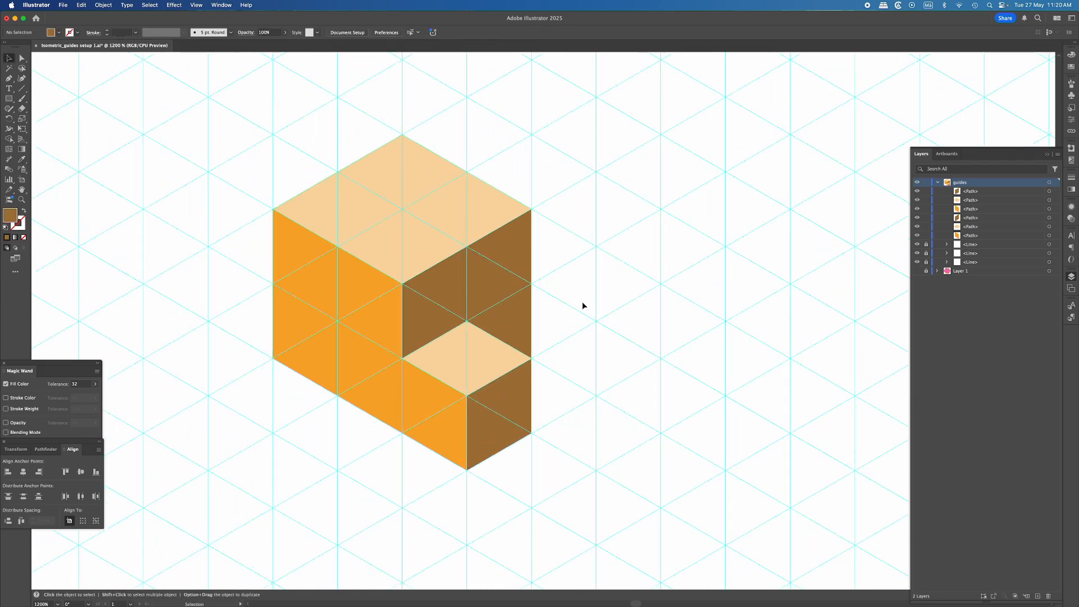
{"action": "key", "text": "super+semicolon"}
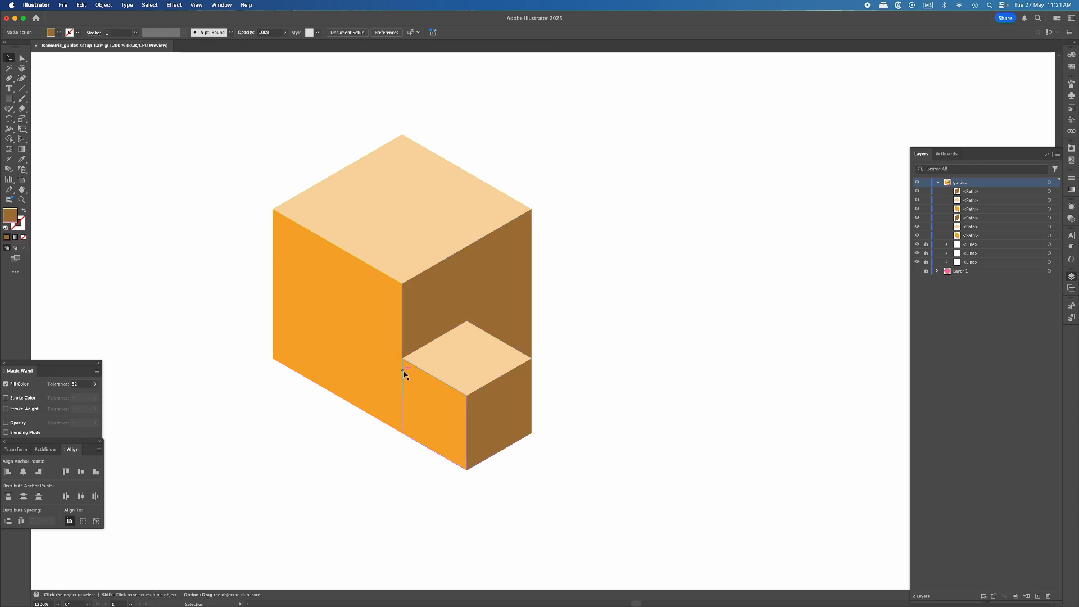
{"action": "key", "text": "super+space"}
{"action": "left_click_drag", "start_coordinate": [441, 389], "coordinate": [444, 386]}
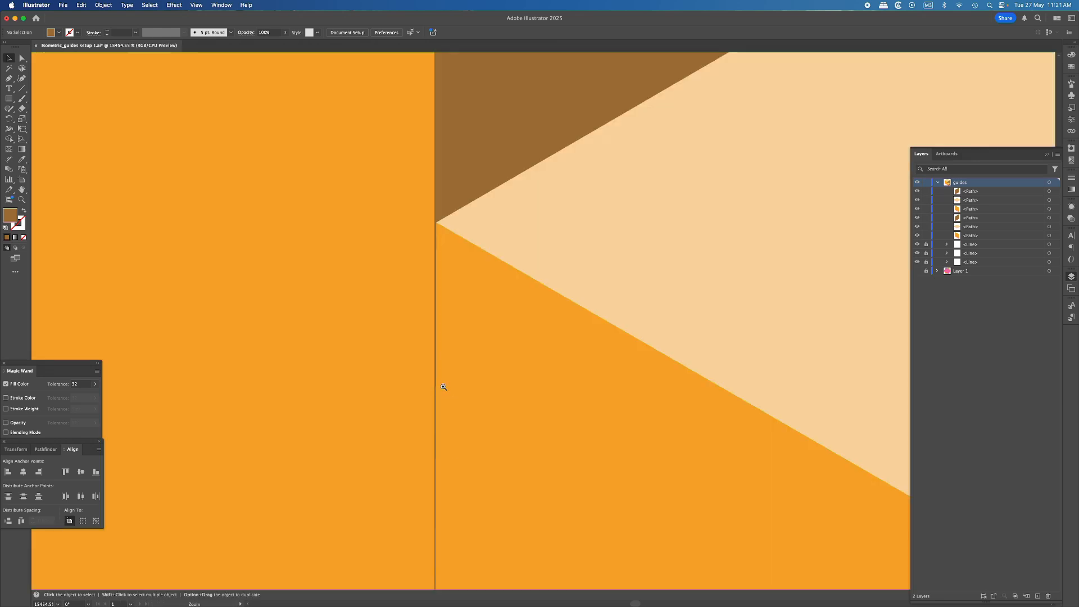
{"action": "left_click", "coordinate": [459, 241]}
{"action": "left_click_drag", "start_coordinate": [573, 374], "coordinate": [571, 371]}
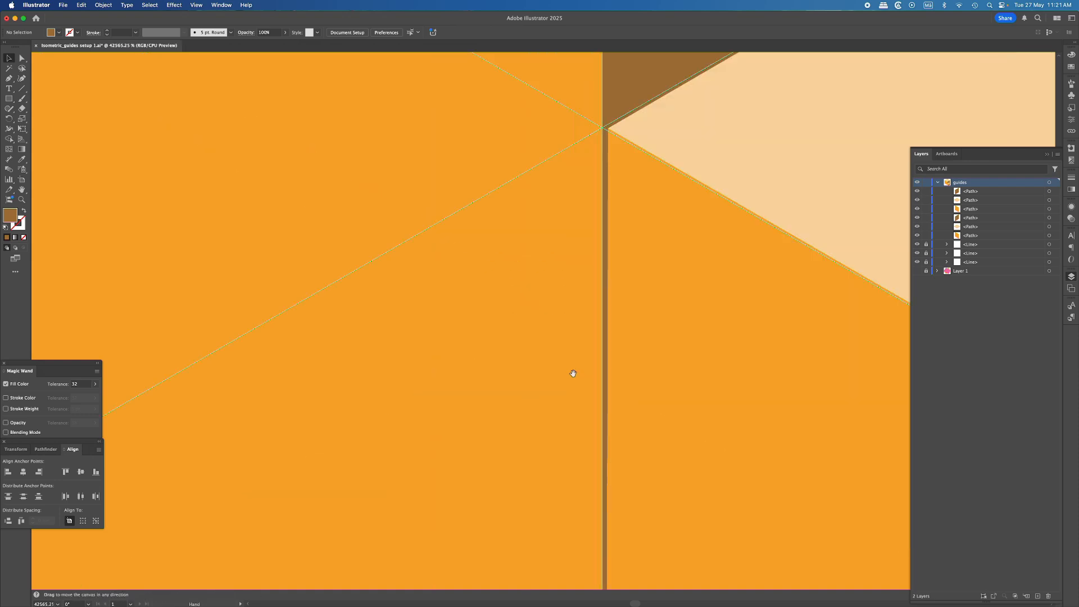
- With the guides shown, snap the small left face's upper-left anchor point to the guide intersection to close the seam
{"action": "key", "text": "a"}
{"action": "left_click", "coordinate": [612, 135]}
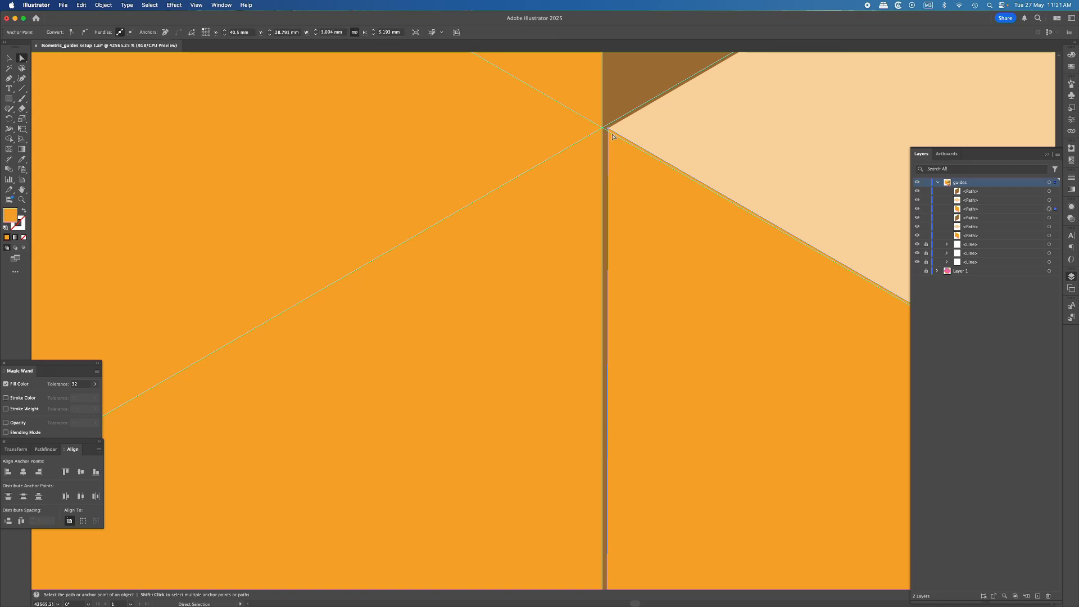
{"action": "left_click", "coordinate": [610, 132]}
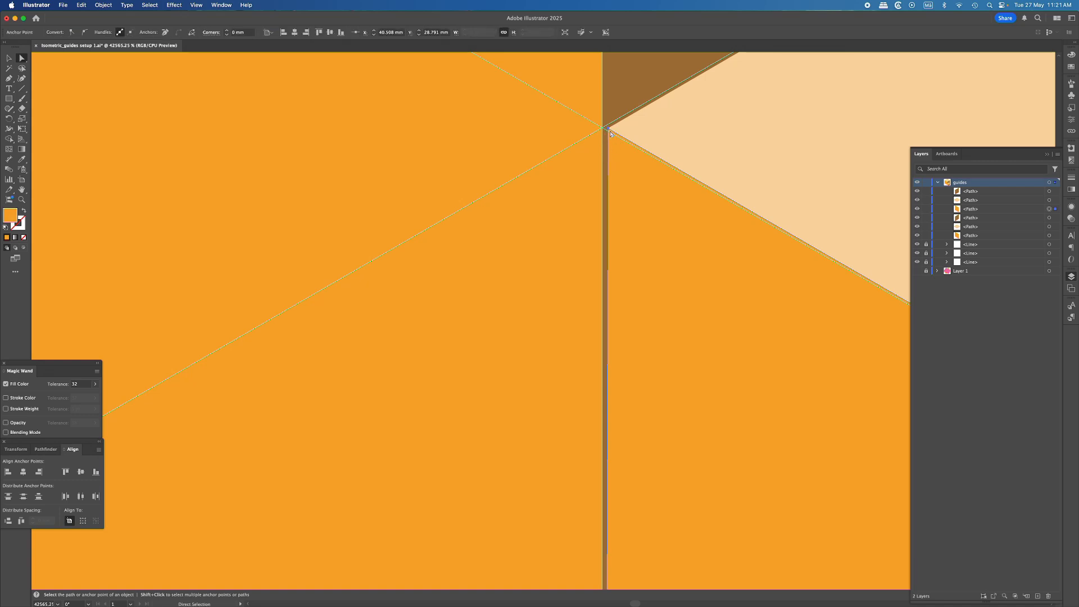
{"action": "left_click_drag", "start_coordinate": [609, 130], "coordinate": [631, 146]}
- Snap the small light orange rhombus's left anchor point to the guide intersection and hide the guides
{"action": "left_click", "coordinate": [620, 131]}
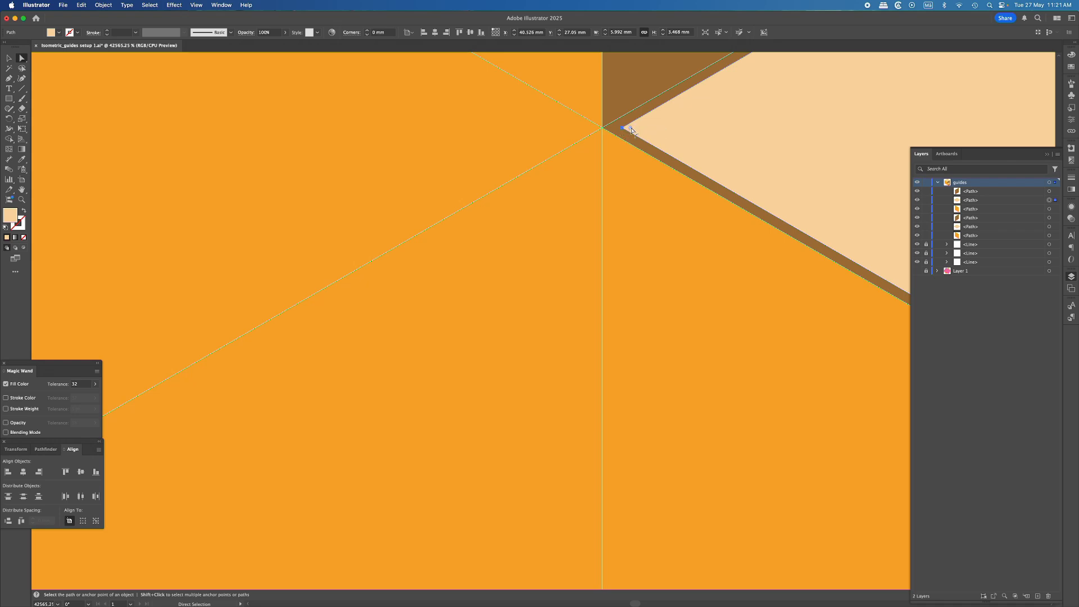
{"action": "left_click_drag", "start_coordinate": [629, 128], "coordinate": [603, 129]}
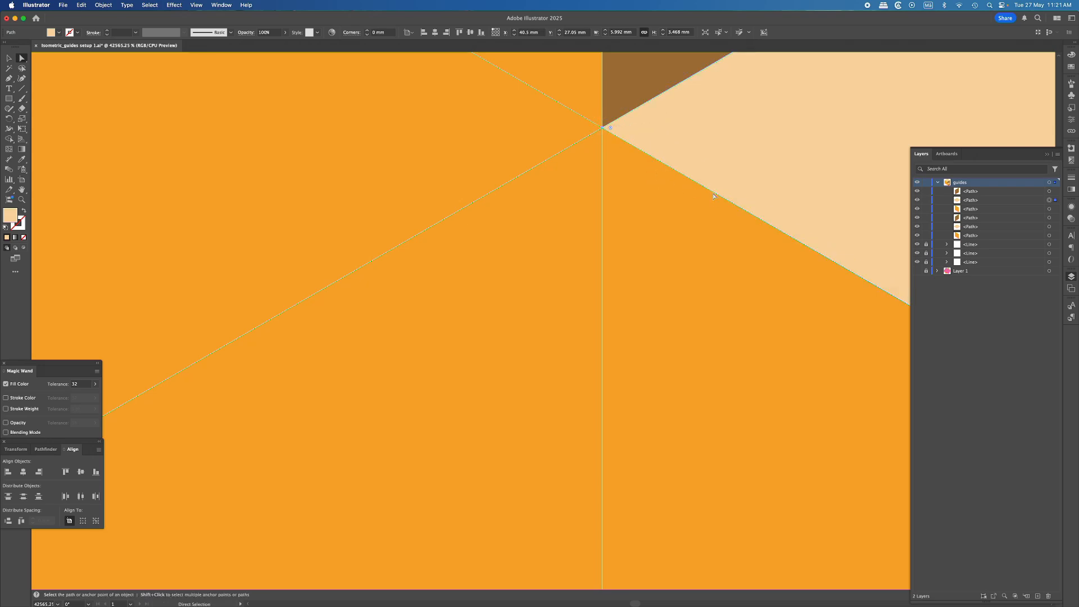
{"action": "scroll", "coordinate": [680, 212], "scroll_direction": "down", "scroll_amount": 15, "text": "alt"}
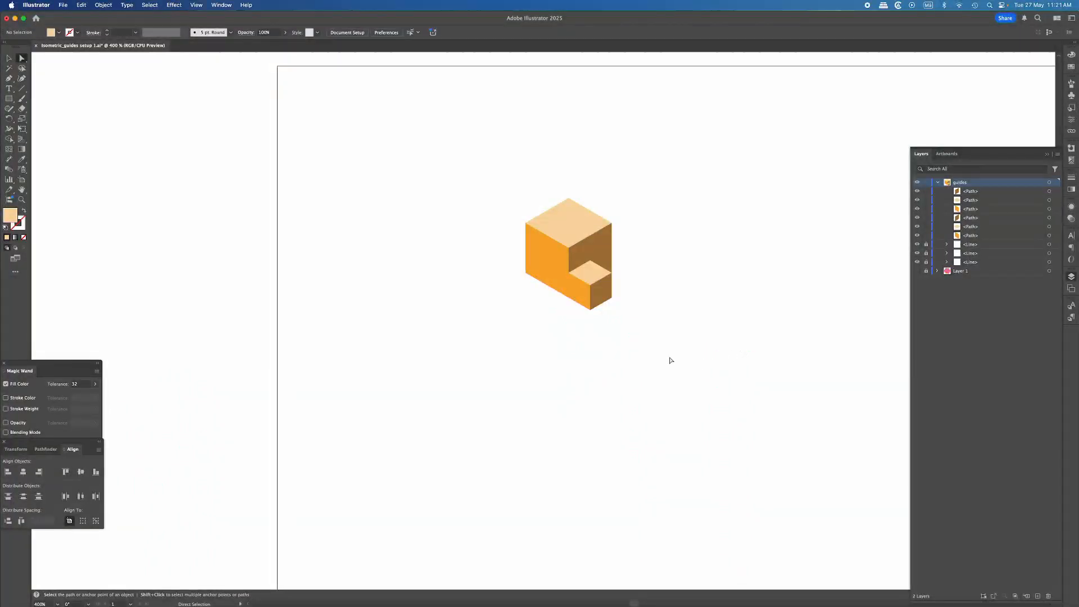
{"action": "scroll", "coordinate": [670, 360], "scroll_direction": "right", "scroll_amount": 2}
{"action": "scroll", "coordinate": [670, 360], "scroll_direction": "up", "scroll_amount": 1}
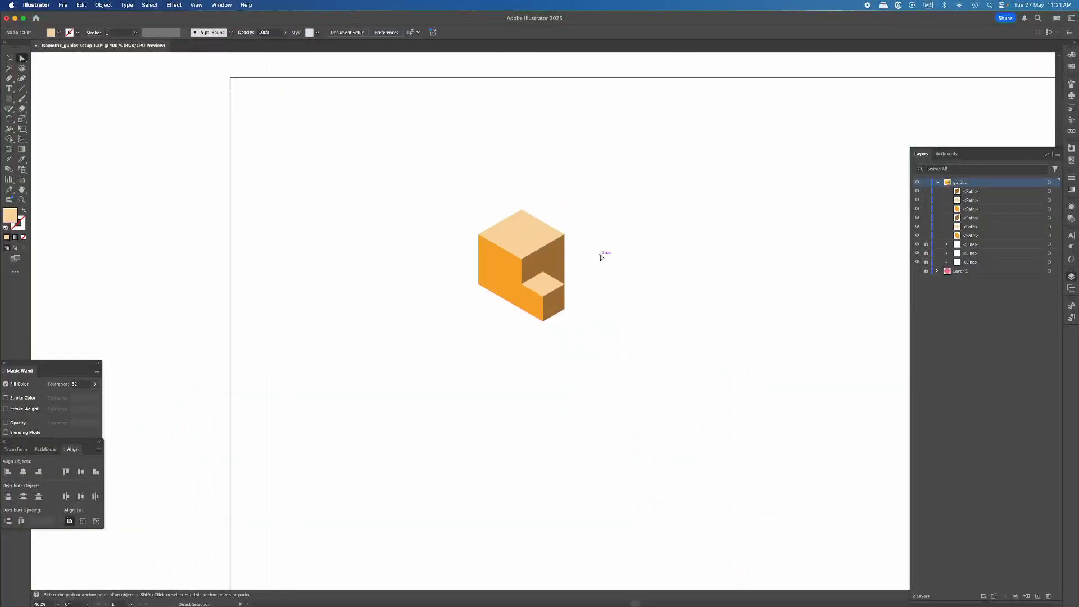